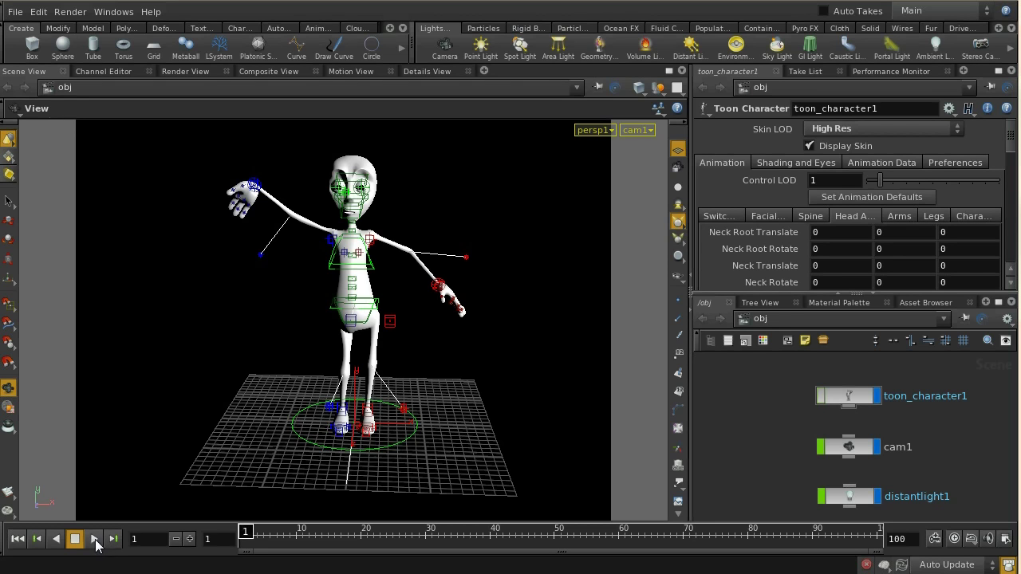
Play and scrub through the toon character's animation, ending back at frame 1
click(94, 540)
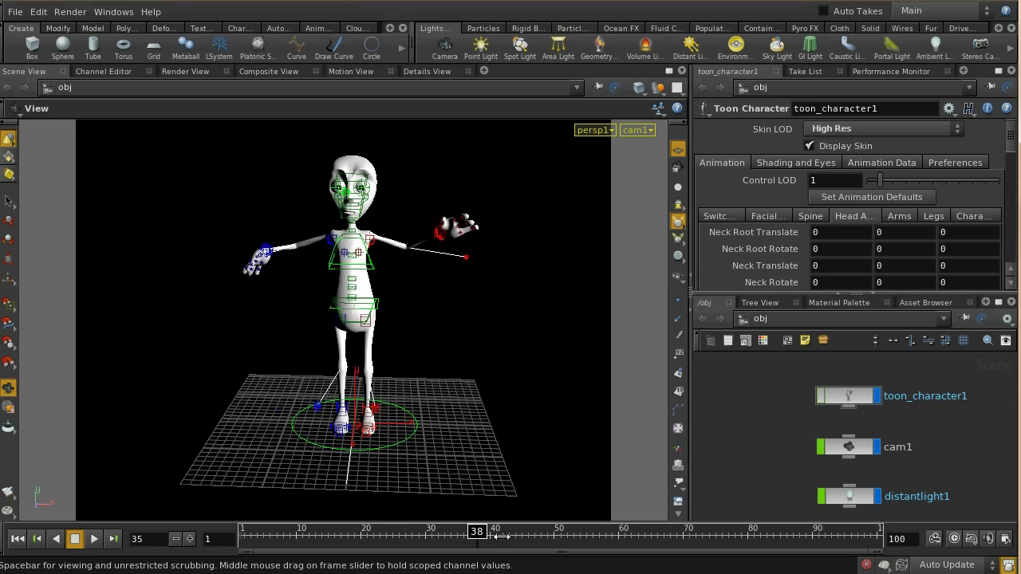
mouse_move(604, 541)
mouse_down()
mouse_move(615, 539)
mouse_move(243, 533)
mouse_move(590, 530)
mouse_move(244, 533)
mouse_up()
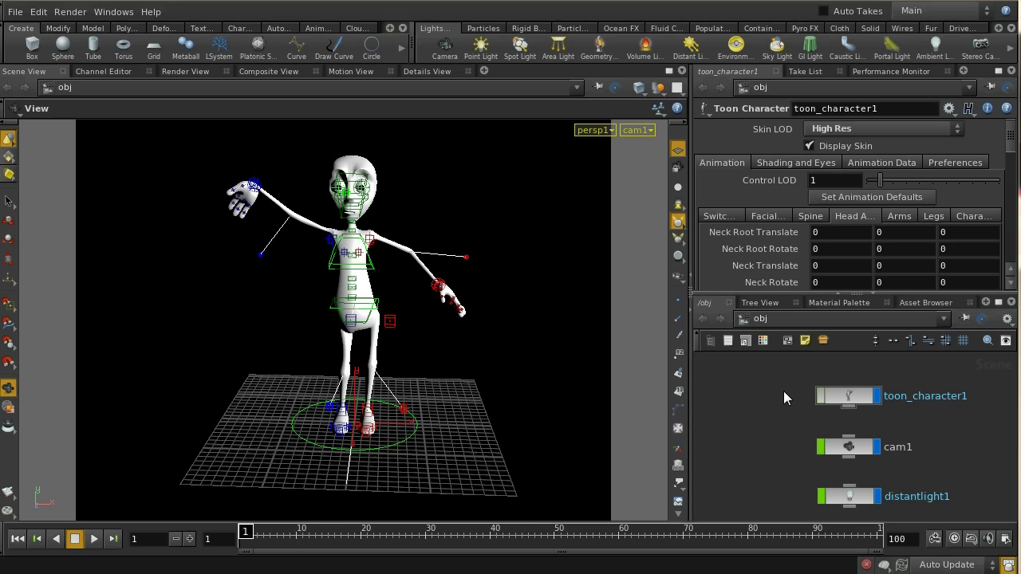
Switch the network view to the shop context and add a Material Shader Builder node
click(759, 322)
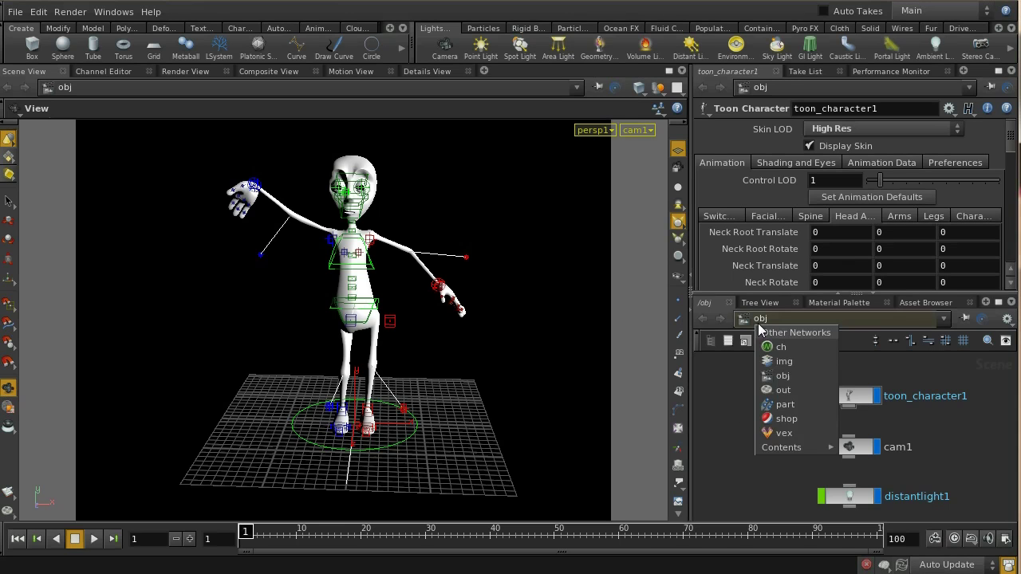
click(786, 418)
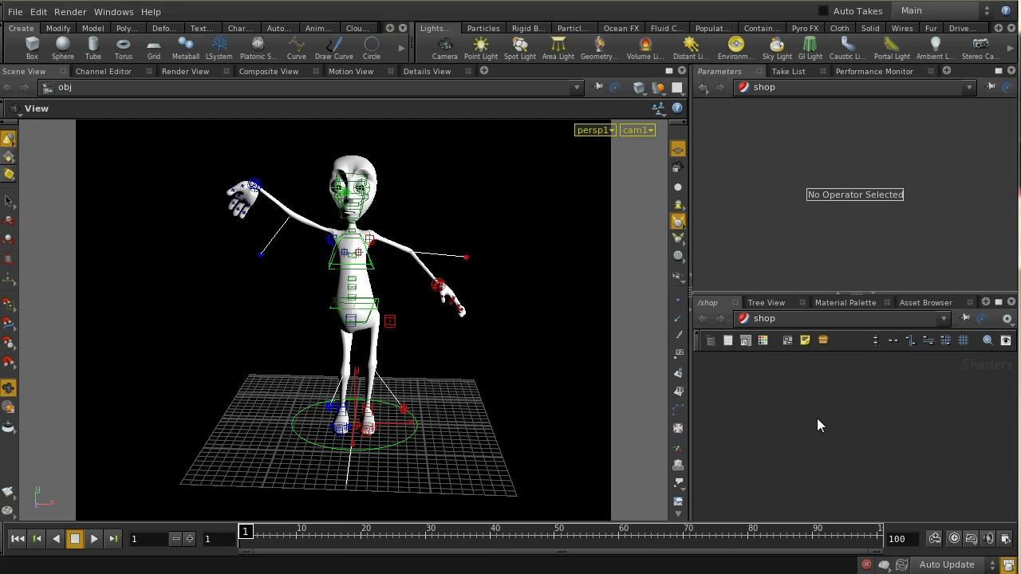
key(Tab)
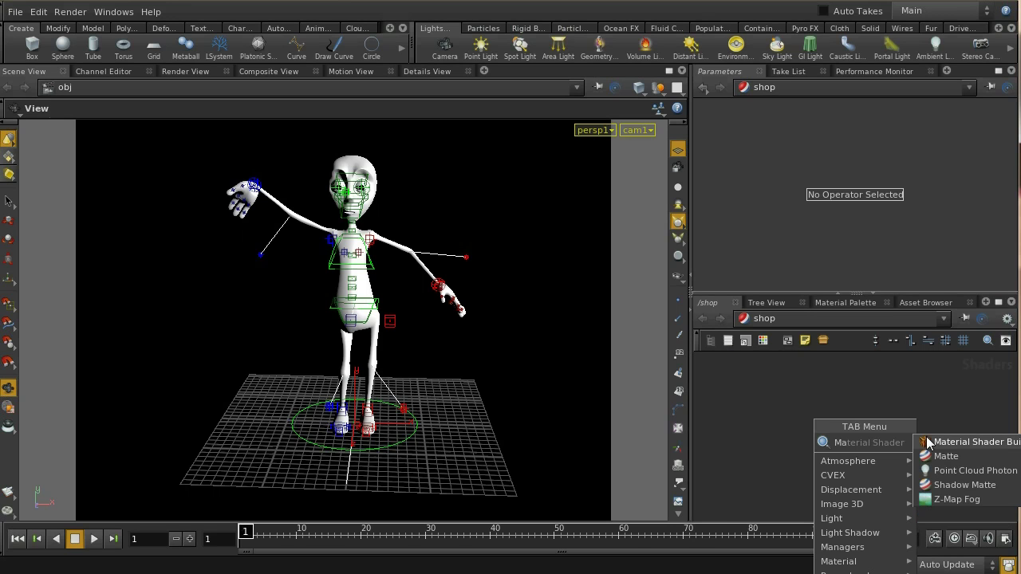
click(928, 442)
click(857, 428)
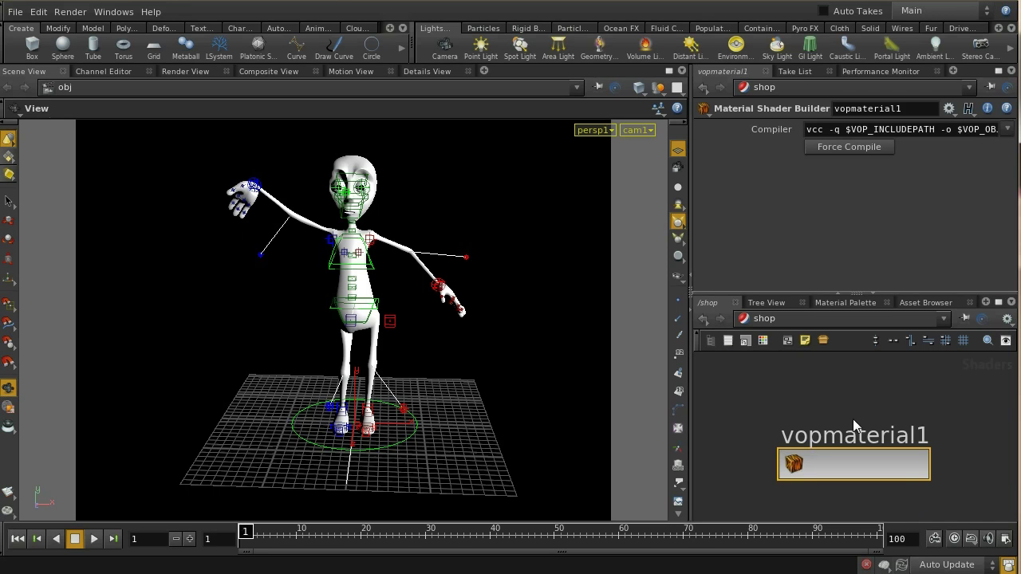
Rename the Material Shader Builder node as render_motion
drag(913, 108, 795, 106)
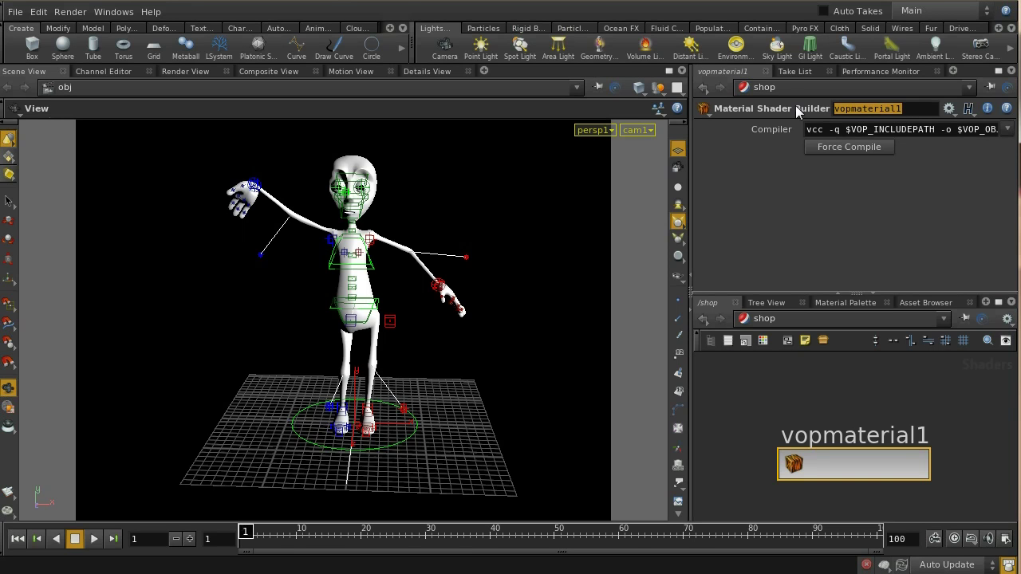
text(render_)
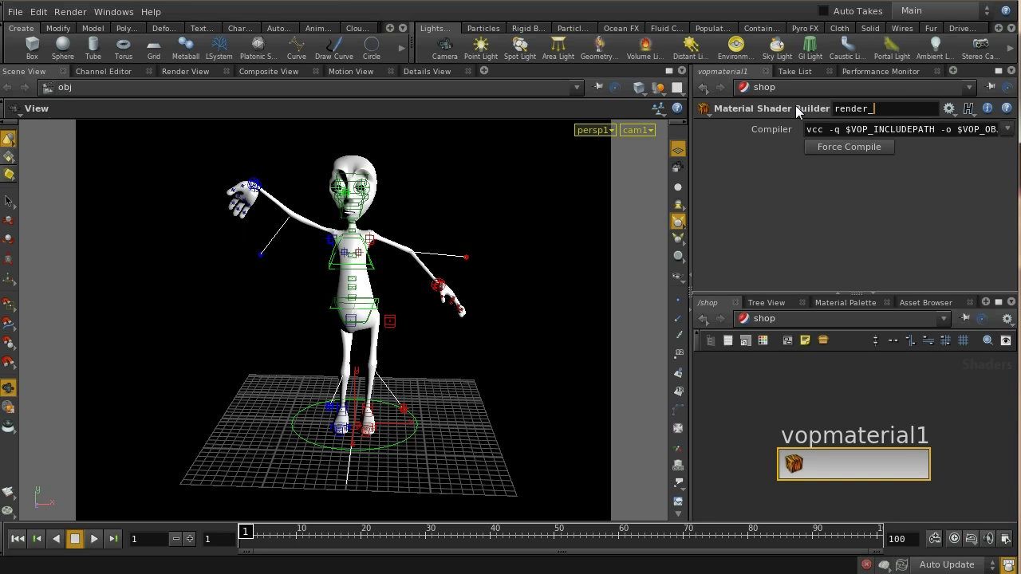
text(motion)
key(Return)
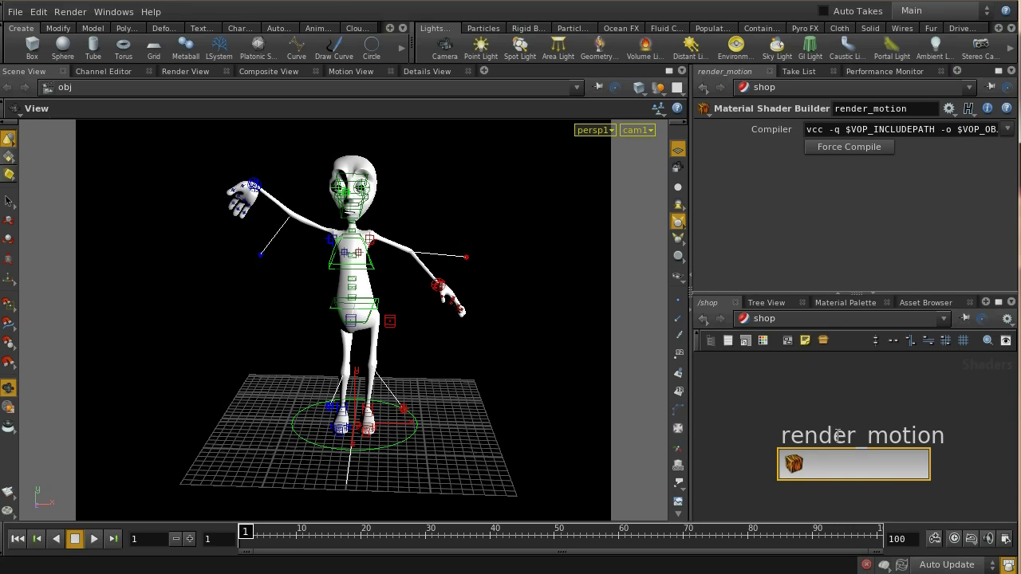
Open the render_motion network, maximize its pane, and move surface_globals away from surface_output to make room for more nodes
double_click(871, 460)
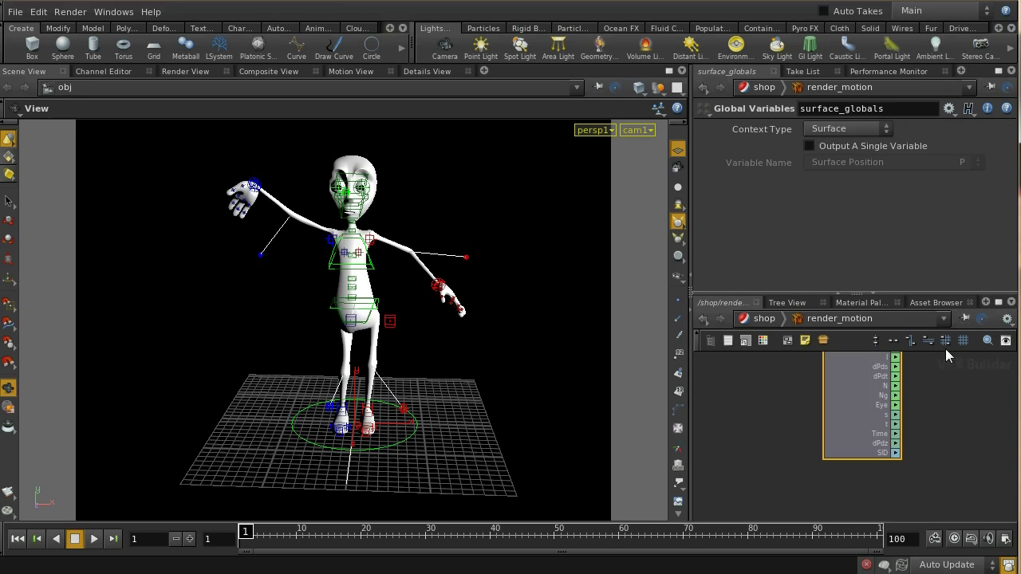
click(998, 302)
middle_drag(772, 303, 663, 373)
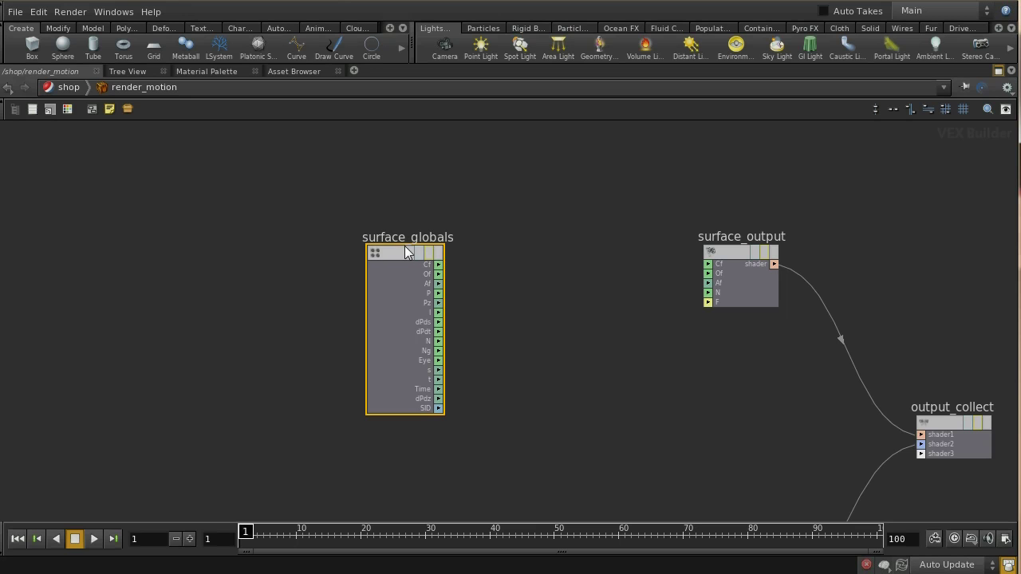
drag(406, 249, 405, 246)
drag(253, 255, 237, 239)
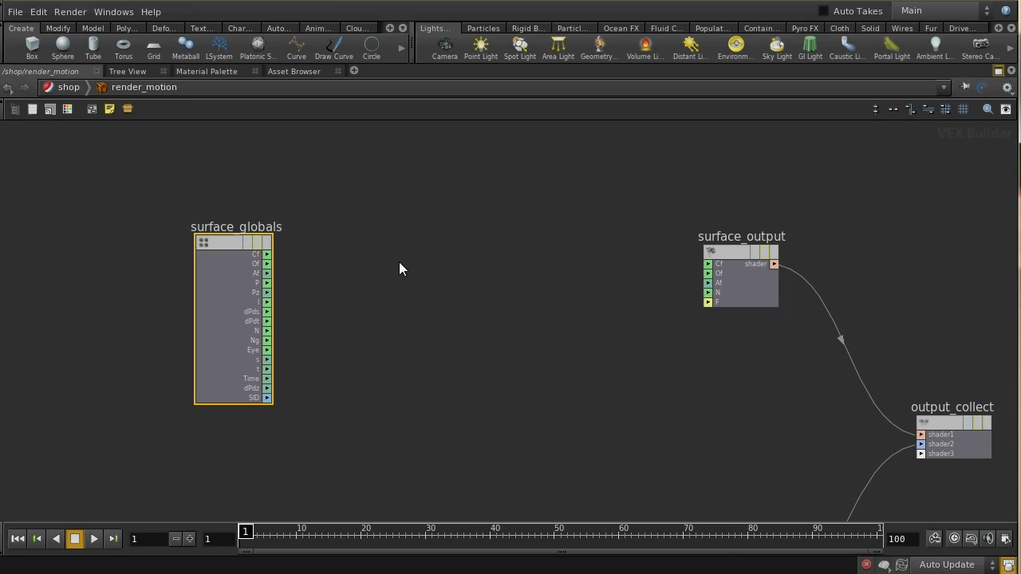
Add a Get Blur P node and connect the Time output of surface_globals to its time input
key(Tab)
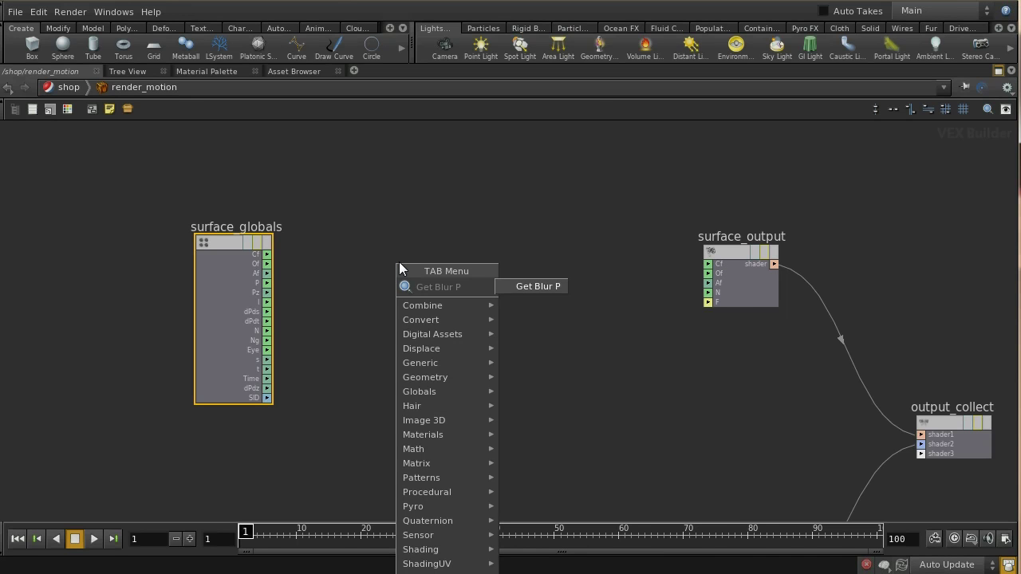
click(518, 285)
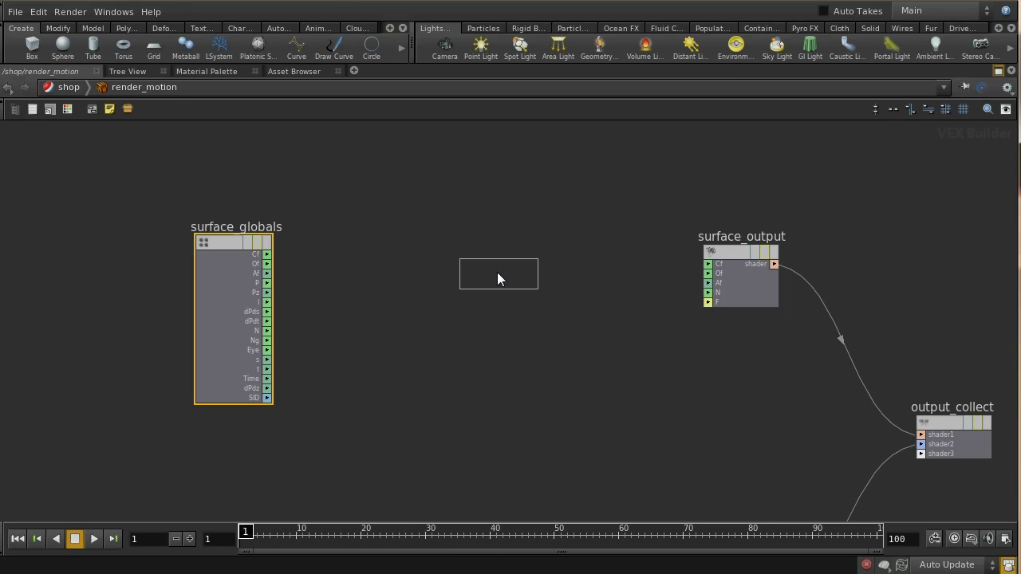
click(477, 269)
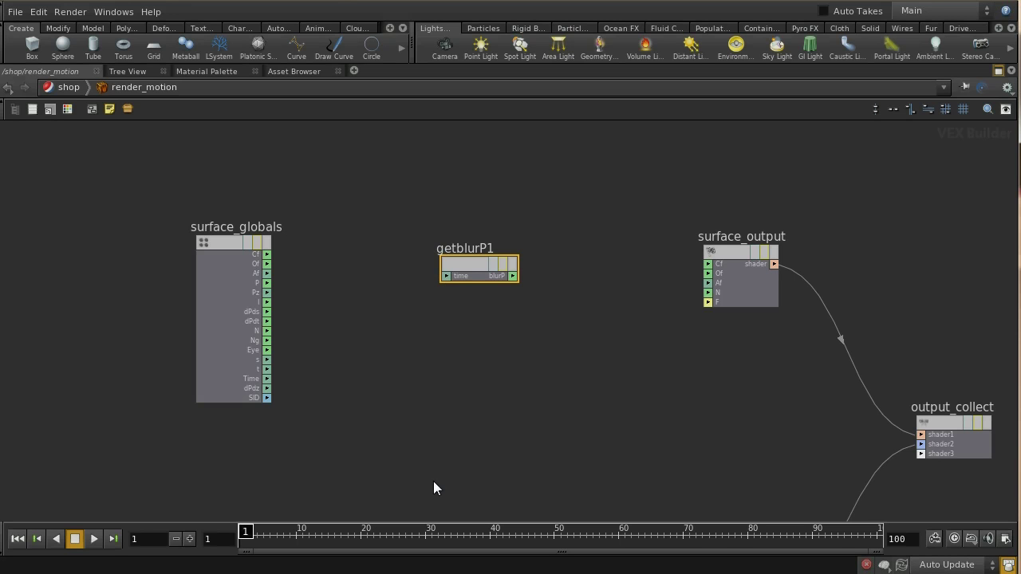
drag(271, 381, 458, 290)
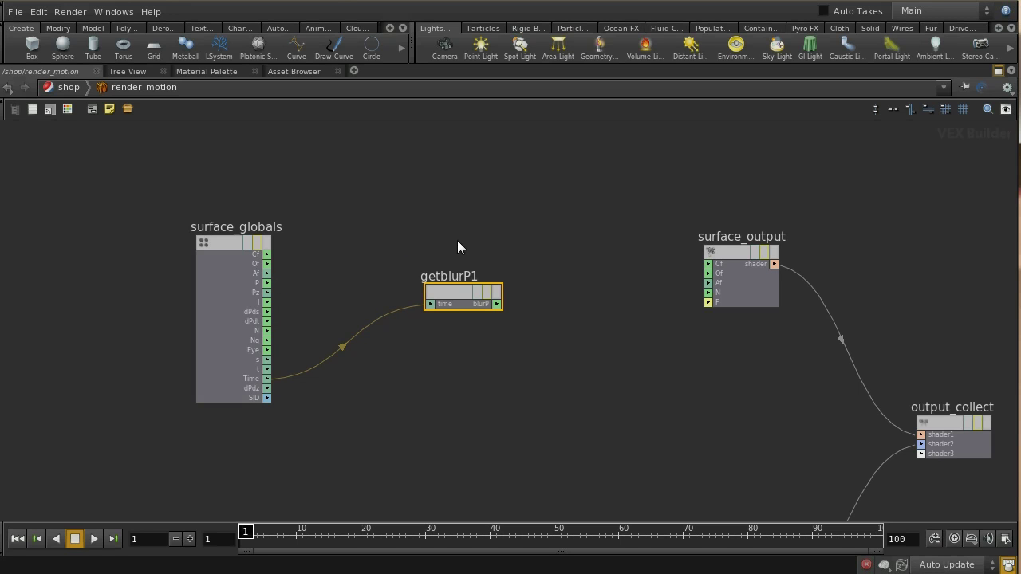
Add a Subtract node, feeding blurP from getblurP1 into its first input and P from surface_globals into its second
key(Tab)
text(S)
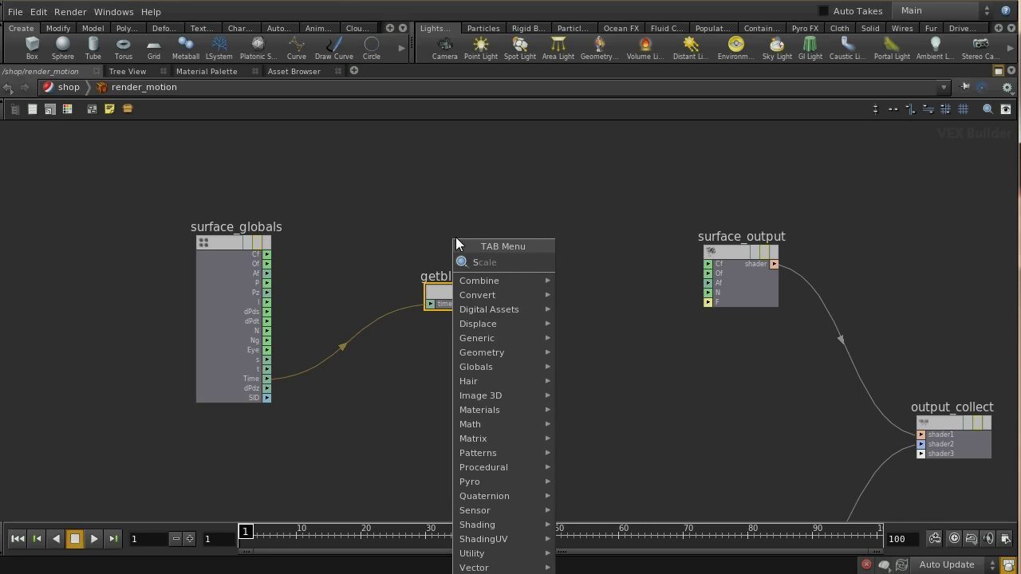
text(ub)
click(595, 276)
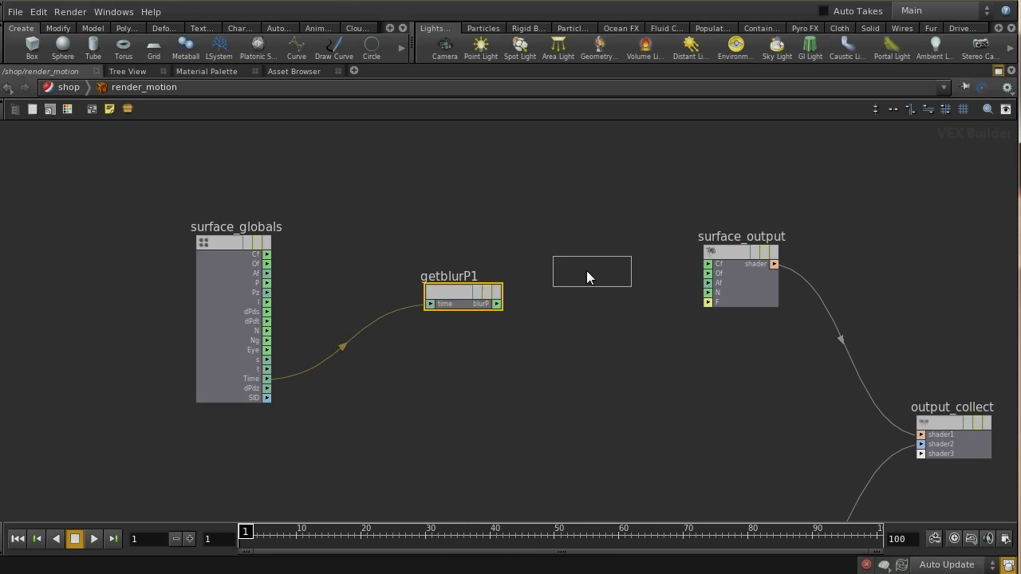
click(572, 255)
drag(496, 304, 548, 263)
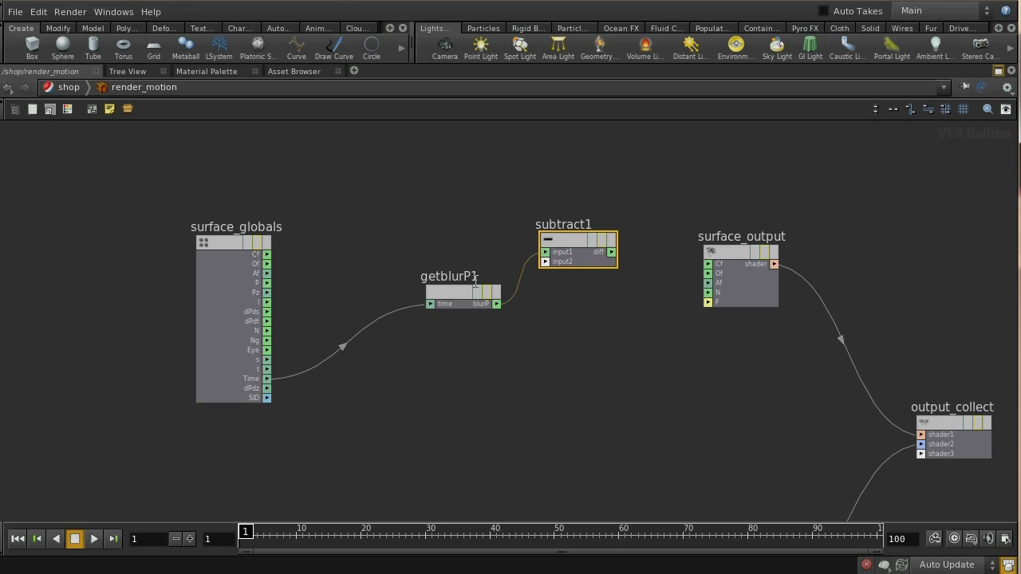
drag(270, 283, 543, 267)
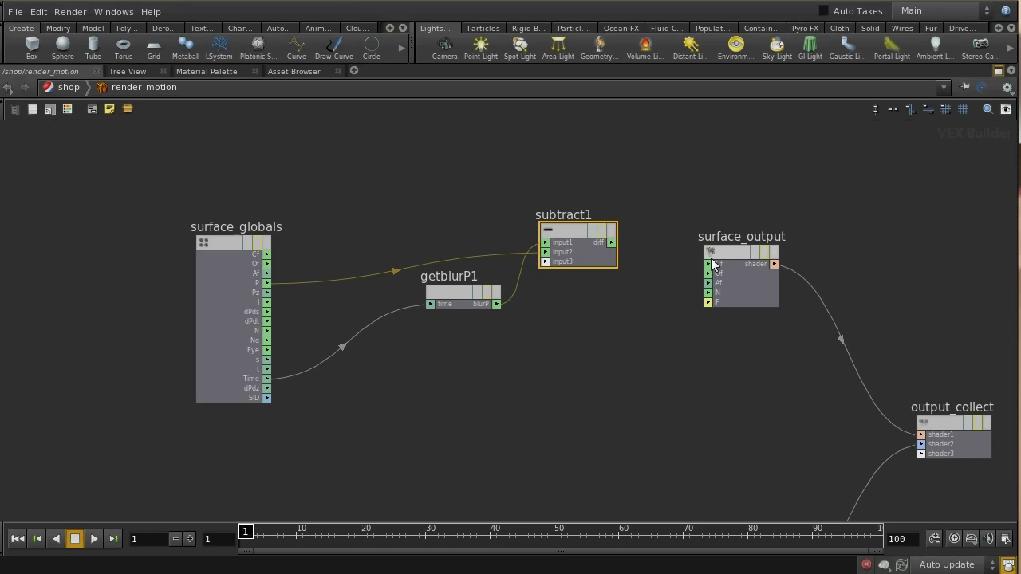
Add a Transform node between subtract1 and surface_output, and connect the subtraction's diff output to its from input
drag(720, 256, 833, 250)
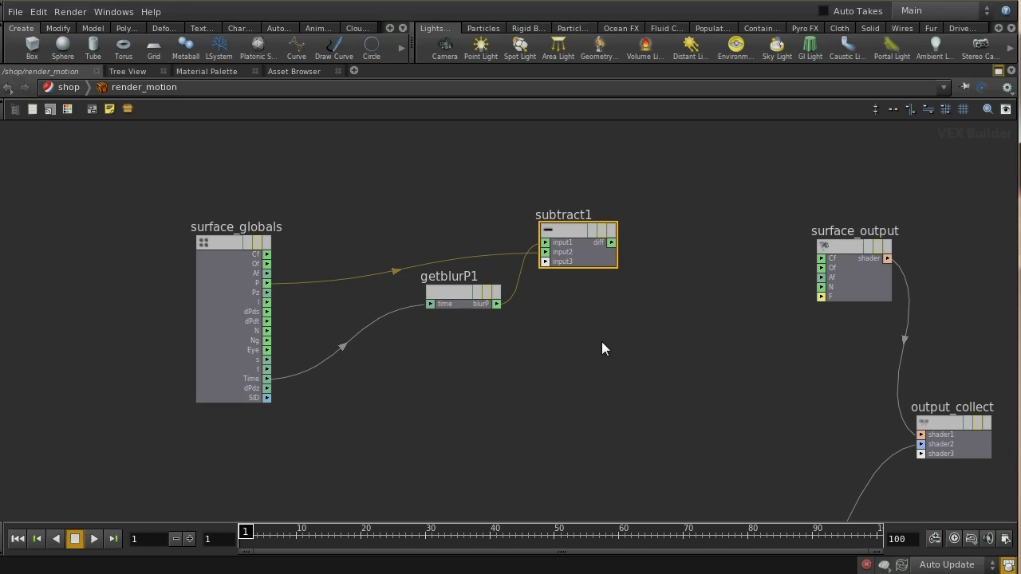
drag(571, 229, 545, 248)
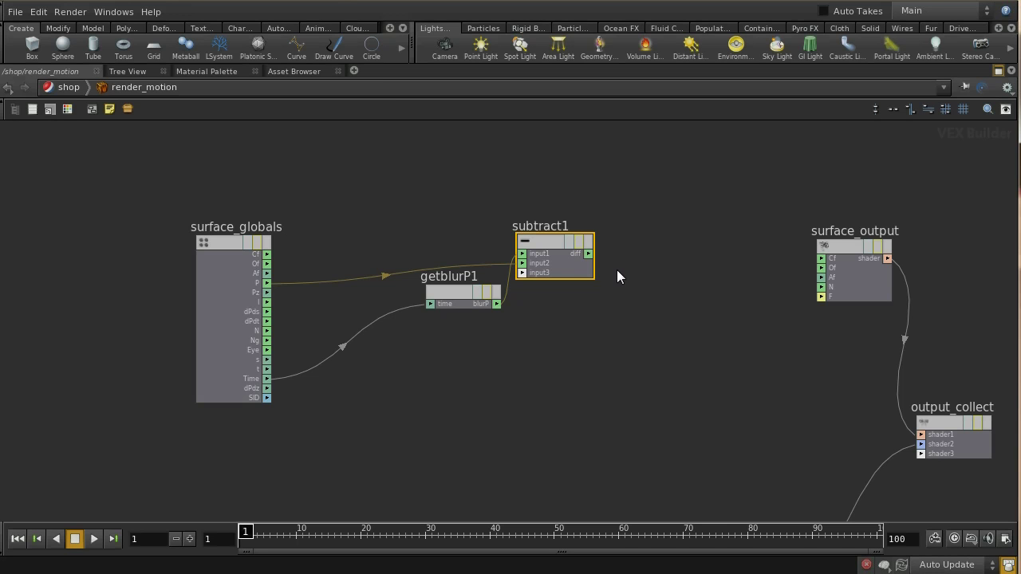
key(Tab)
text(Tr)
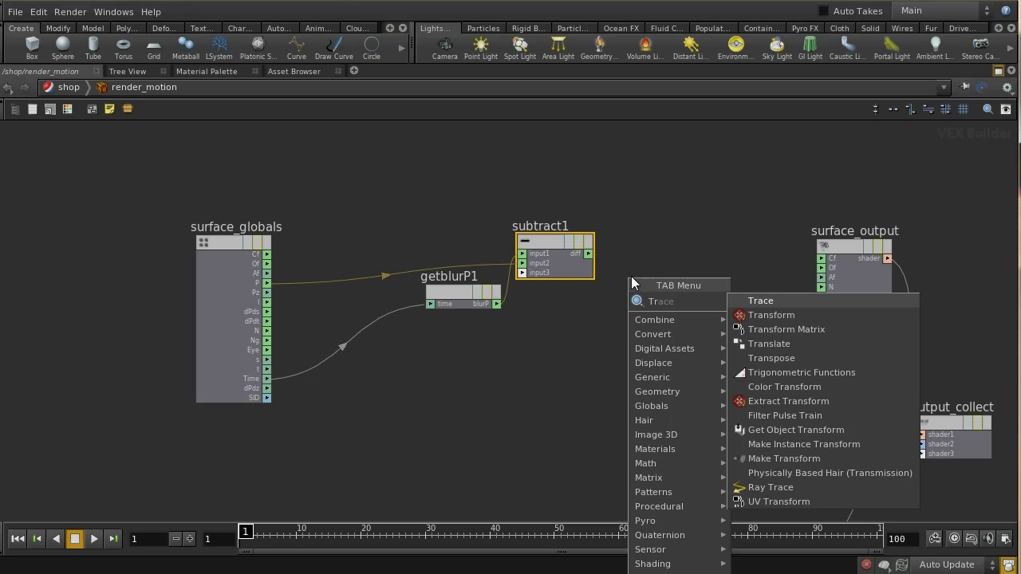
click(765, 315)
click(723, 263)
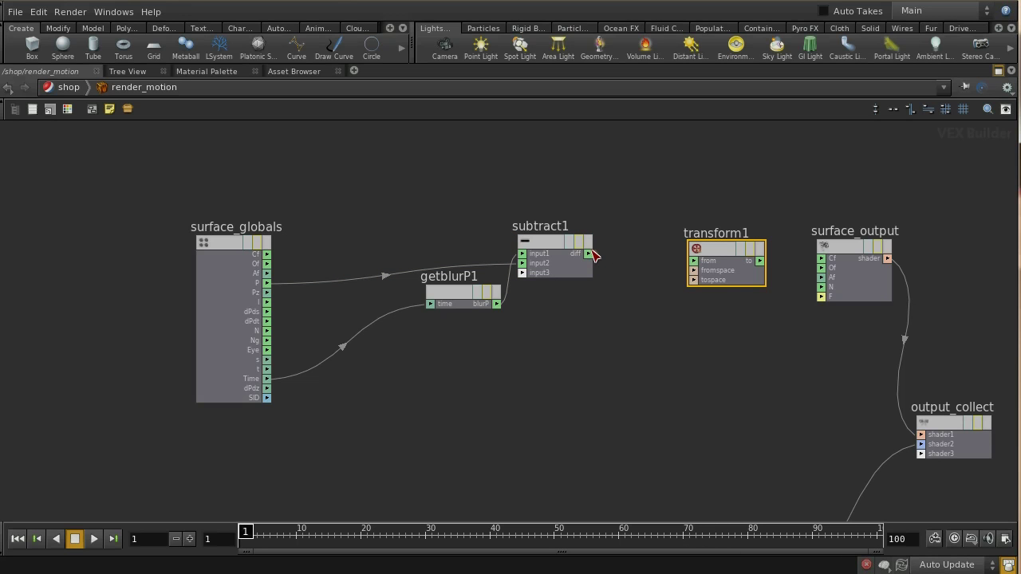
drag(589, 254, 694, 261)
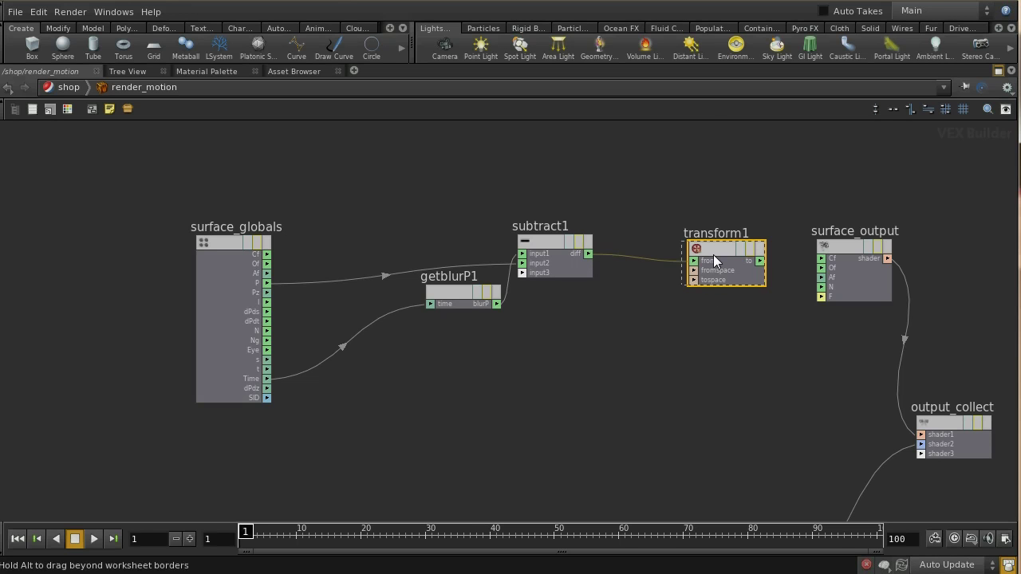
Set the Transform node's To Space to space:world and connect its output to Cf of surface_output
key(p)
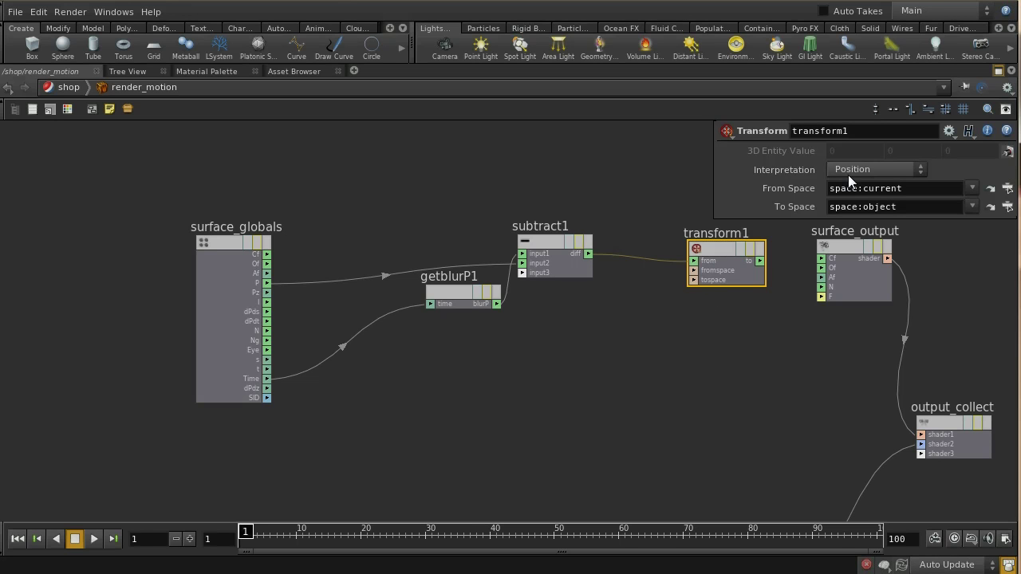
click(965, 205)
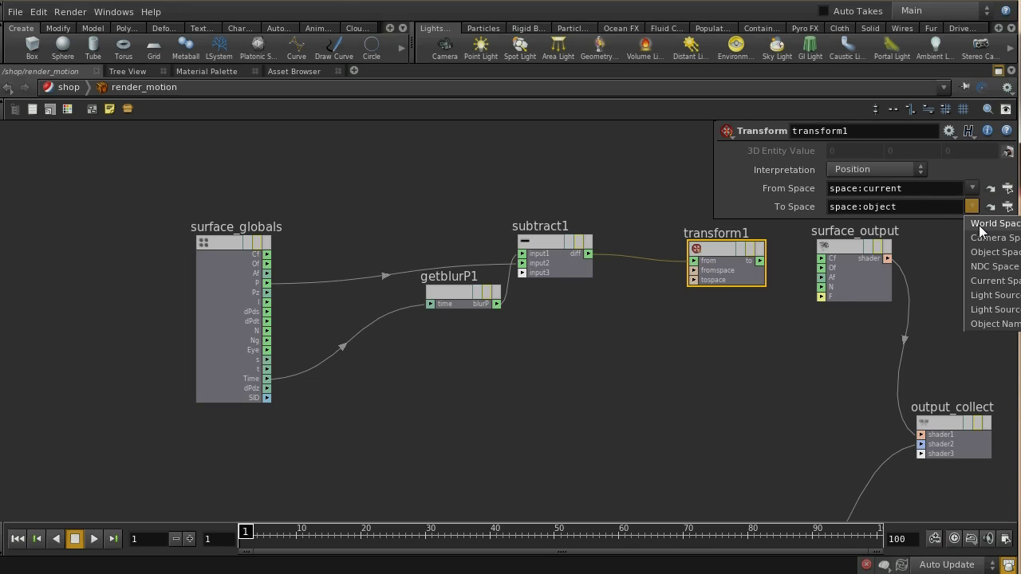
click(979, 225)
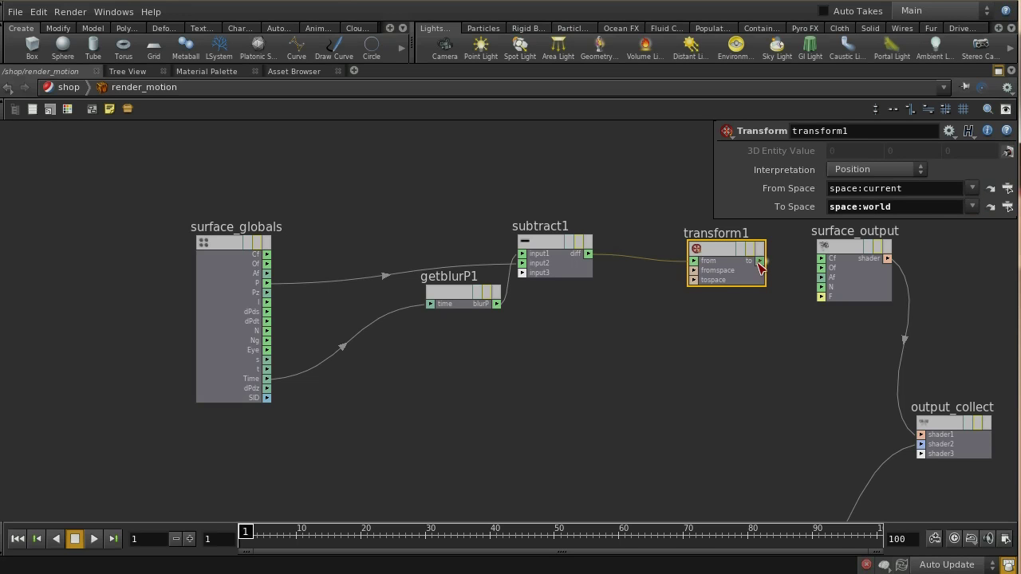
click(834, 266)
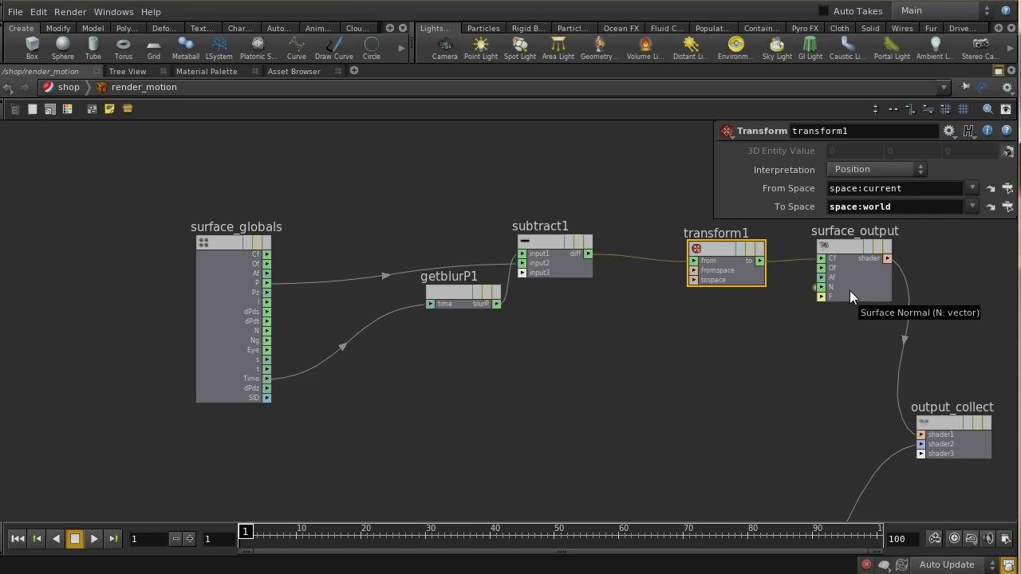
Insert an Add node on the Time connection before getblurP1 and promote its second input to a parameter
middle_drag(647, 387, 555, 383)
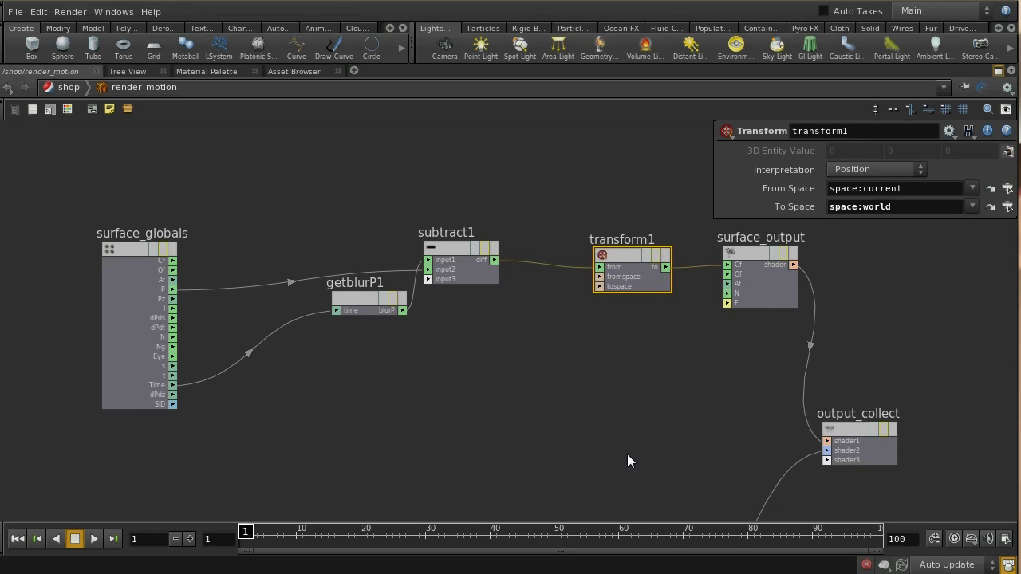
drag(362, 298, 453, 377)
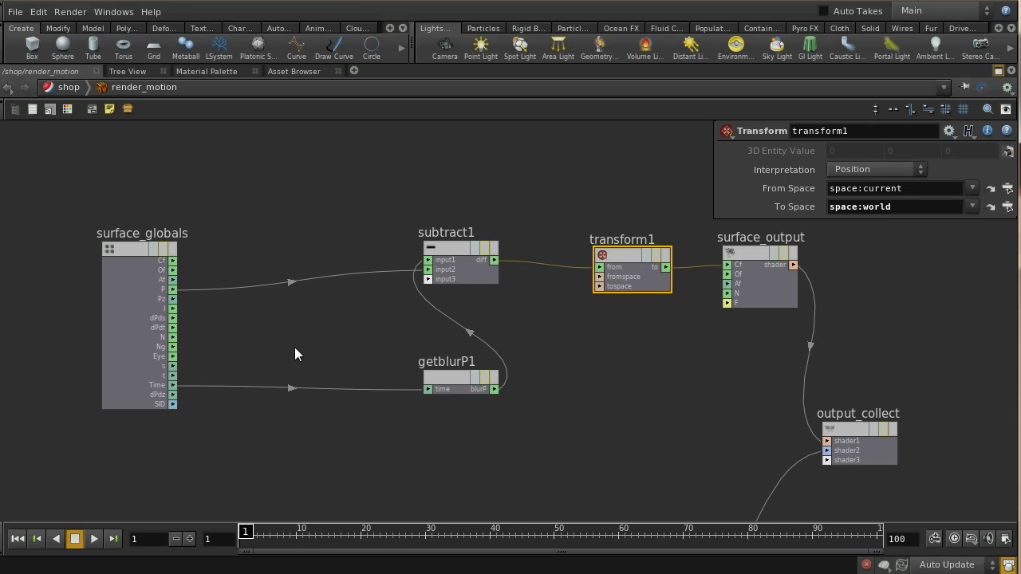
key(Tab)
text(Add)
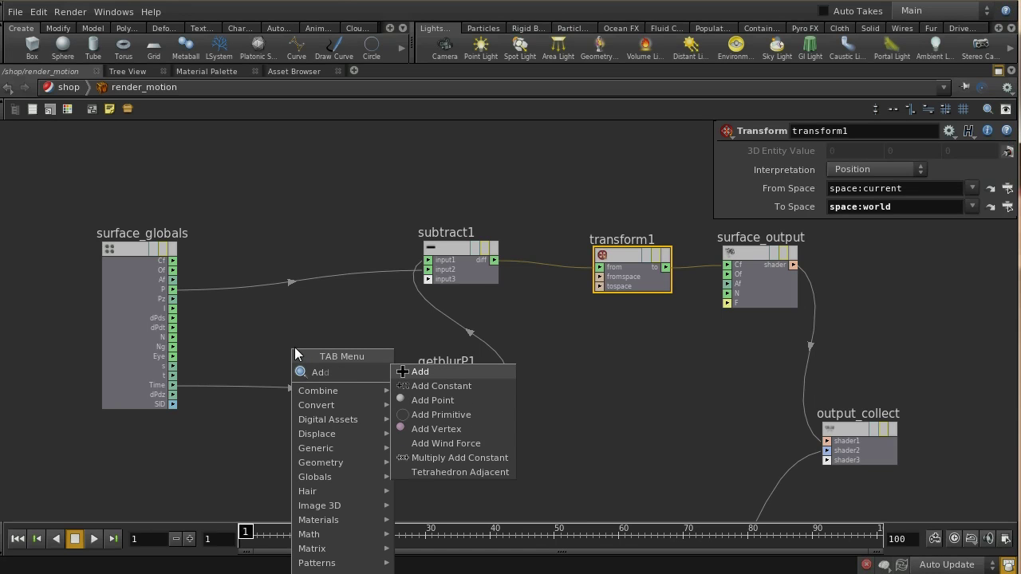
click(419, 370)
click(342, 386)
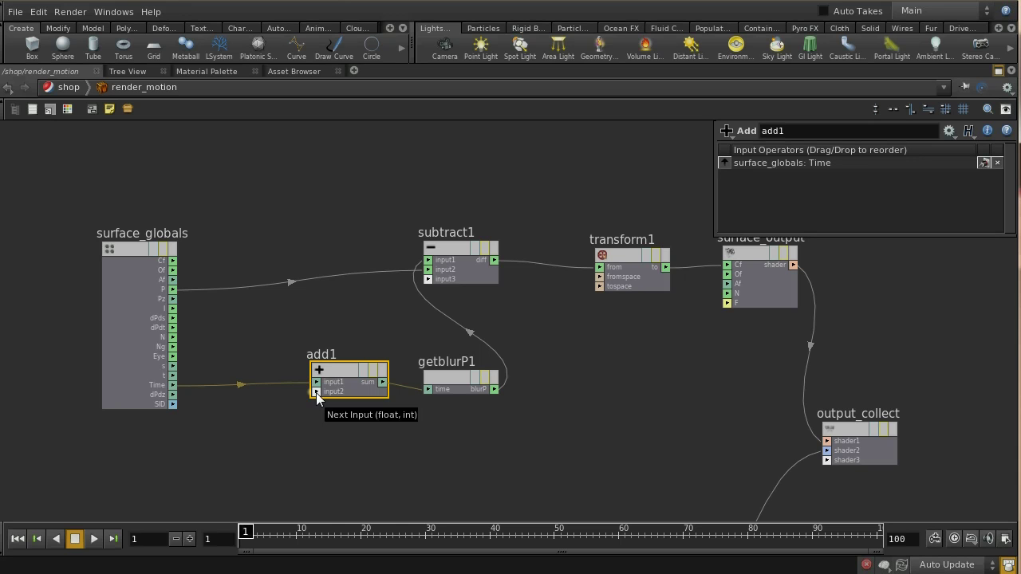
right_click(316, 392)
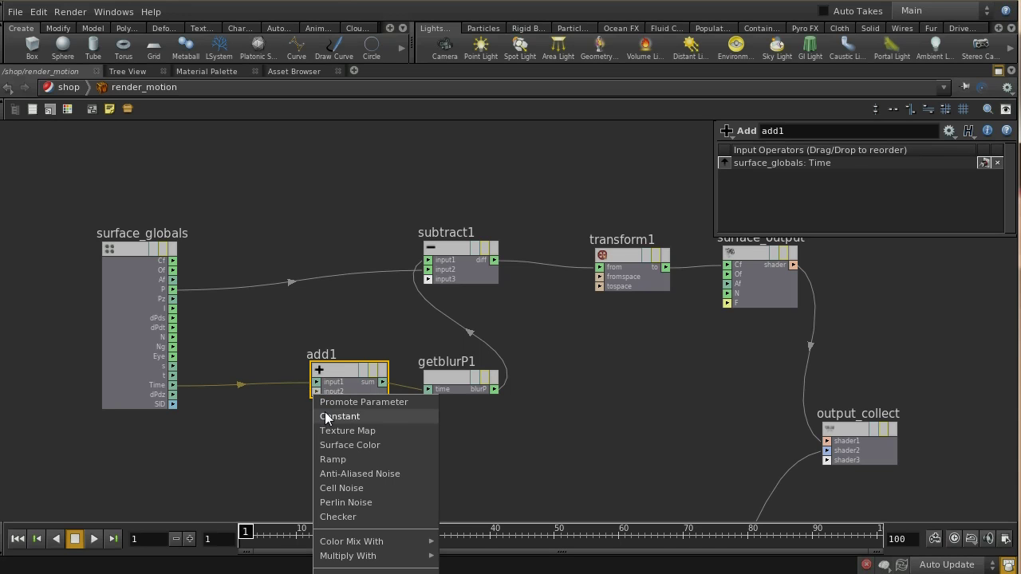
click(325, 402)
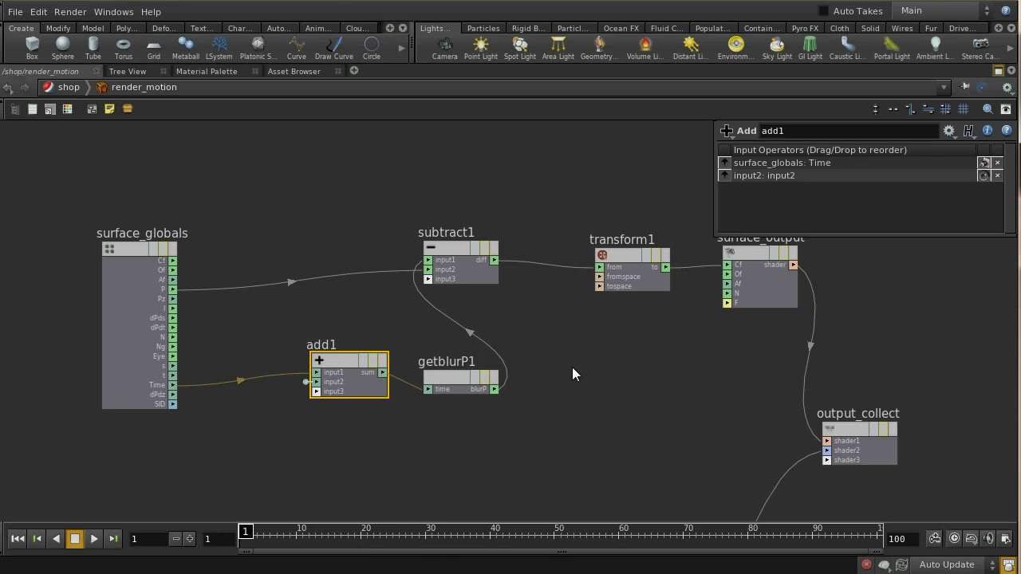
Rename the parameter on add1's second input to time_delta and label it Time Delta
click(306, 382)
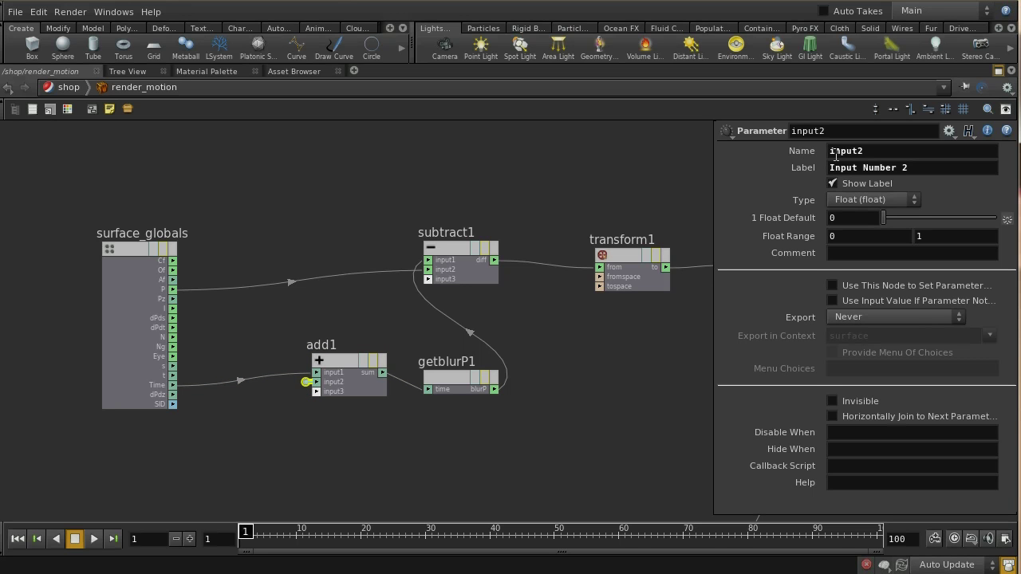
drag(834, 134, 779, 137)
text(time_delta)
key(Tab)
text(time_delta)
key(Tab)
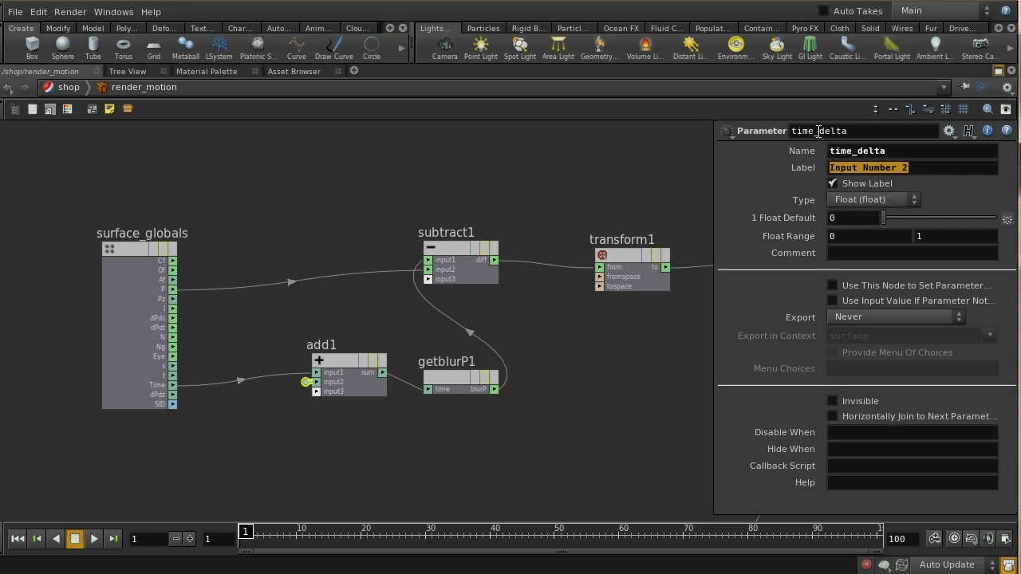
text(Time Delta)
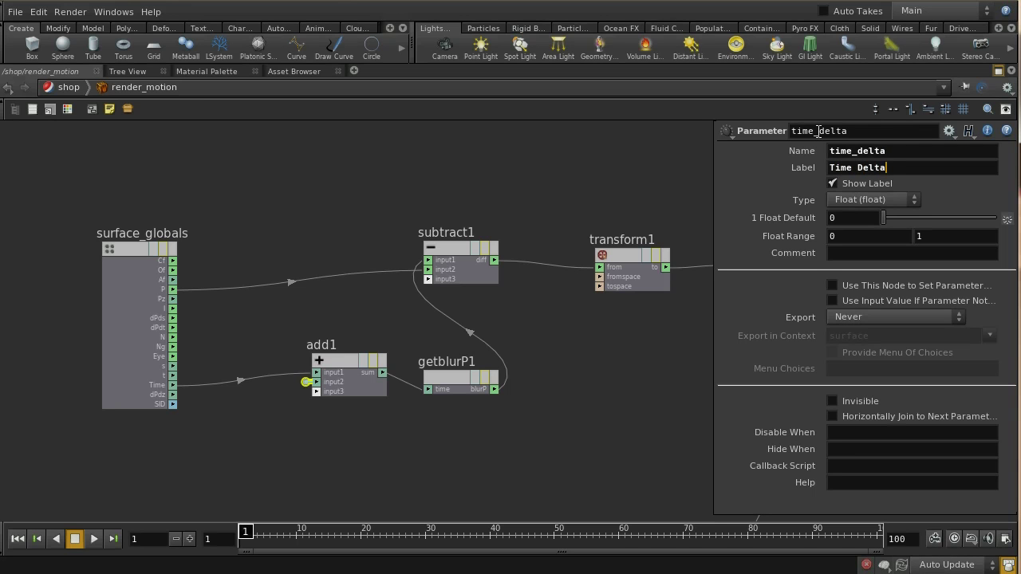
Set the default value of the time_delta parameter to 0.1
click(846, 219)
text(.1)
key(Return)
key(p)
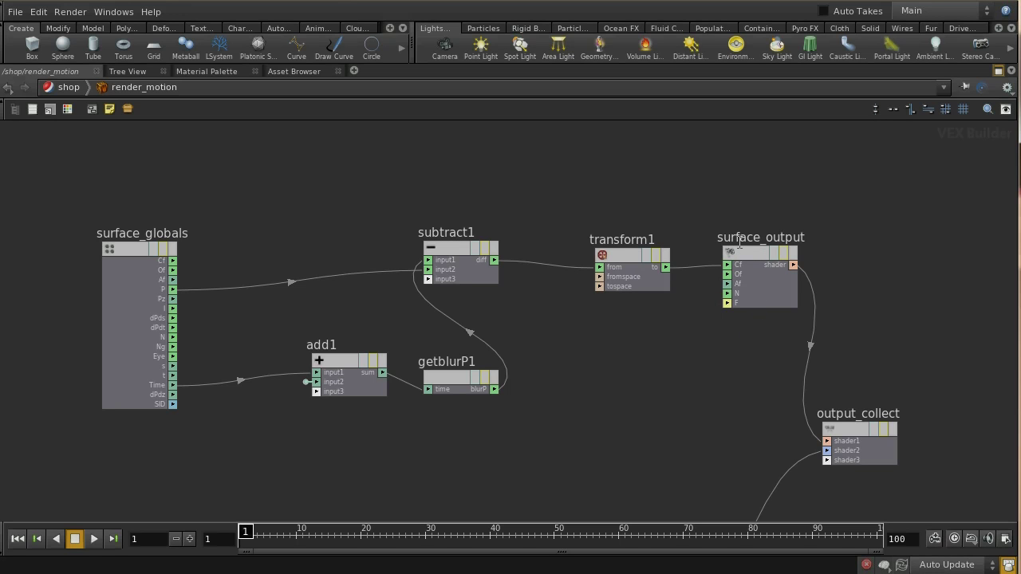
Move surface_output farther from transform1 and place a new Parameter node above it with its settings open
drag(745, 250, 844, 284)
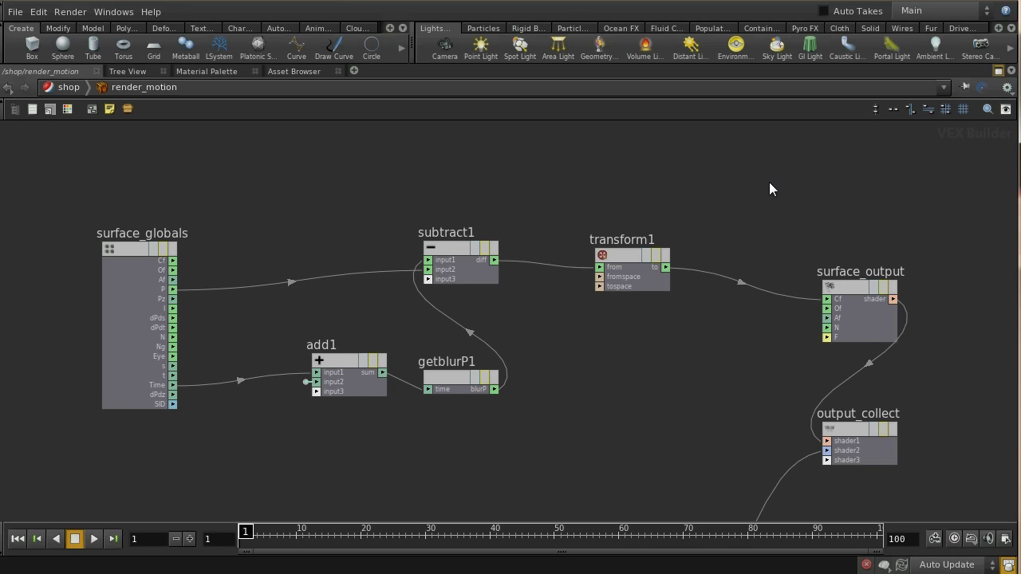
key(Tab)
text(Pa)
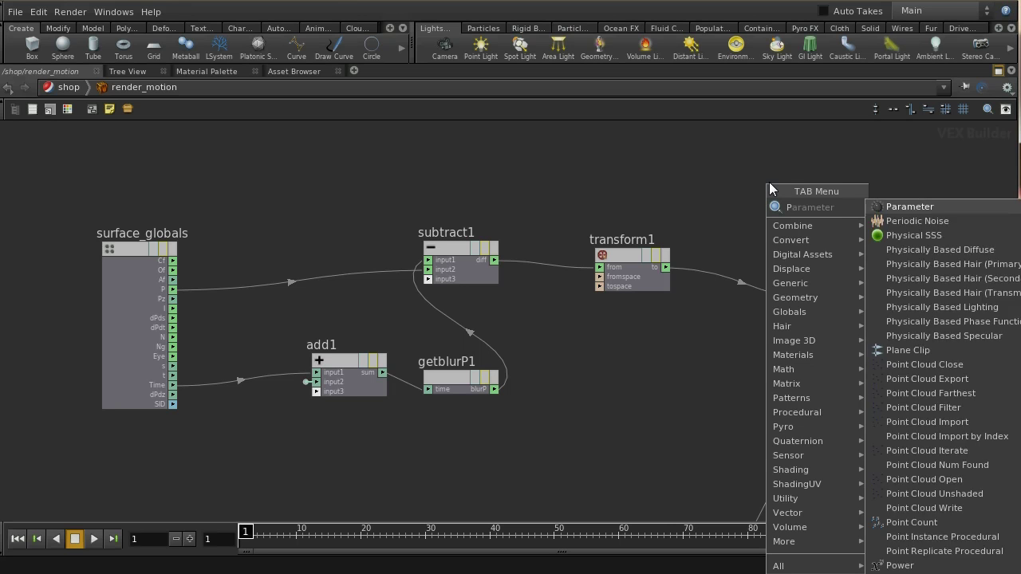
click(906, 206)
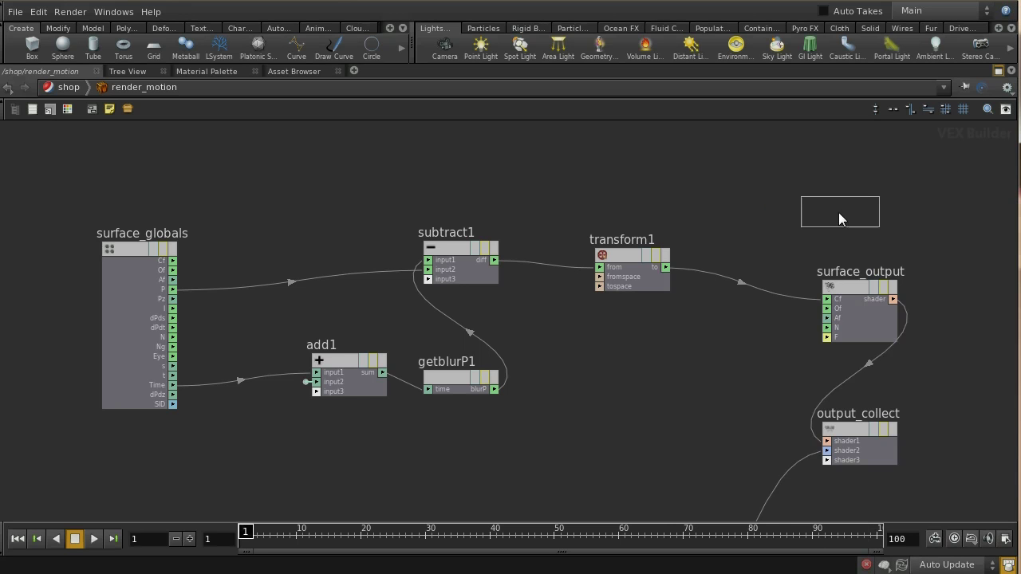
click(800, 208)
key(p)
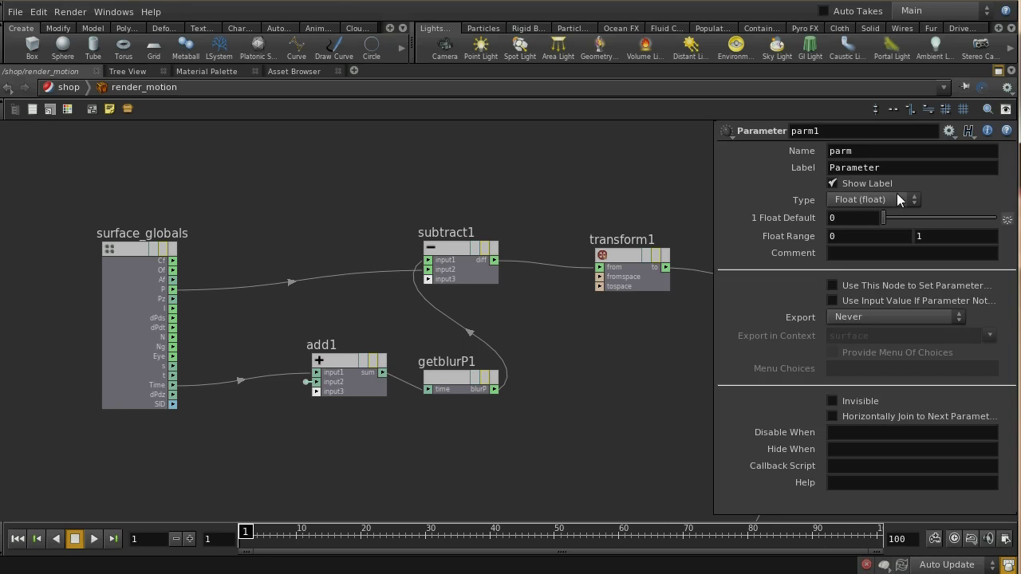
Name the new Parameter node and its parameter motion, and label it Motion
double_click(802, 131)
text(motion)
key(Tab)
text(motion)
key(Tab)
text(Motion)
Set the motion parameter's type to 3 Floats (vector), its export to Always, and make it invisible
click(844, 202)
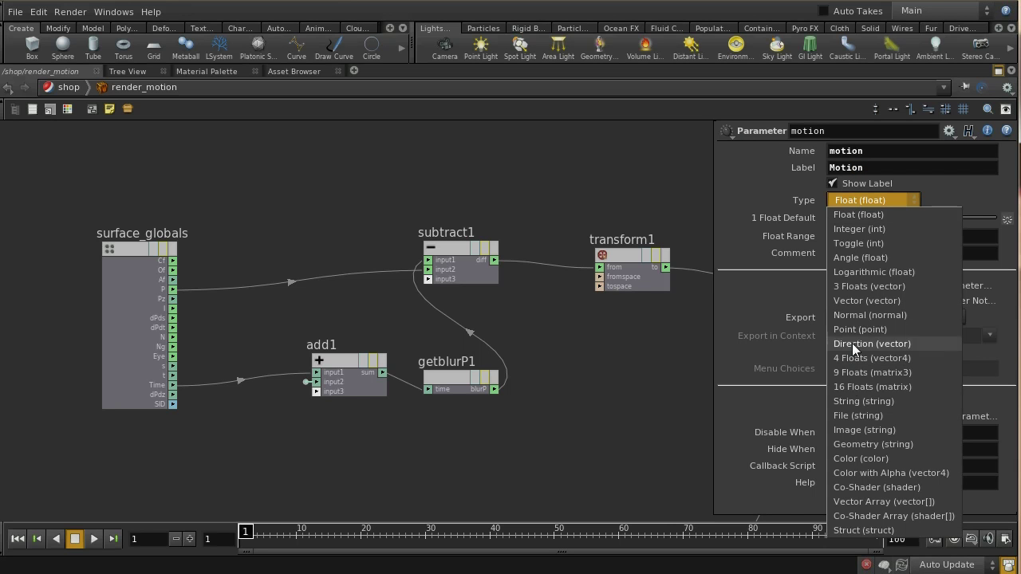
click(854, 287)
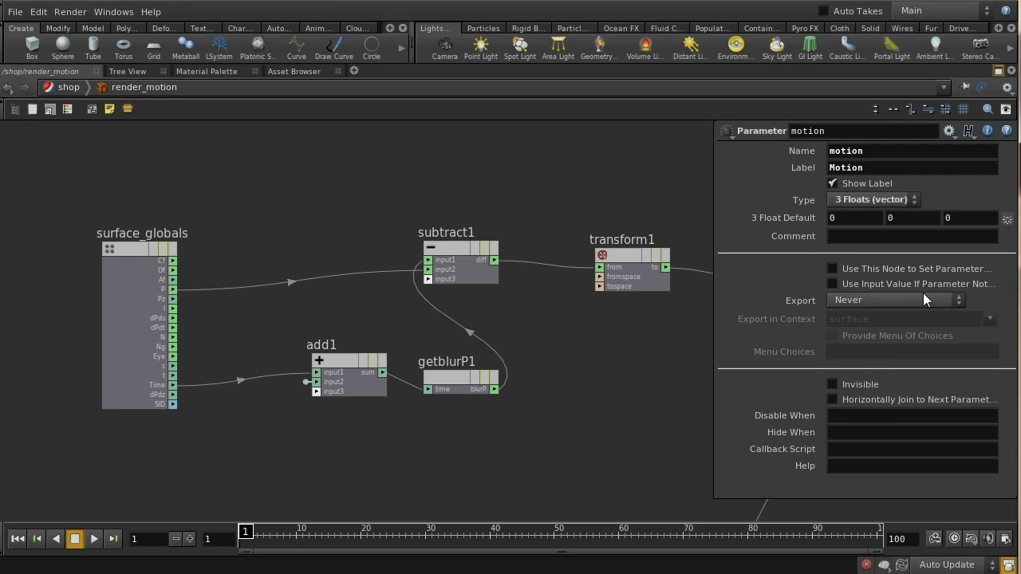
click(851, 300)
click(849, 330)
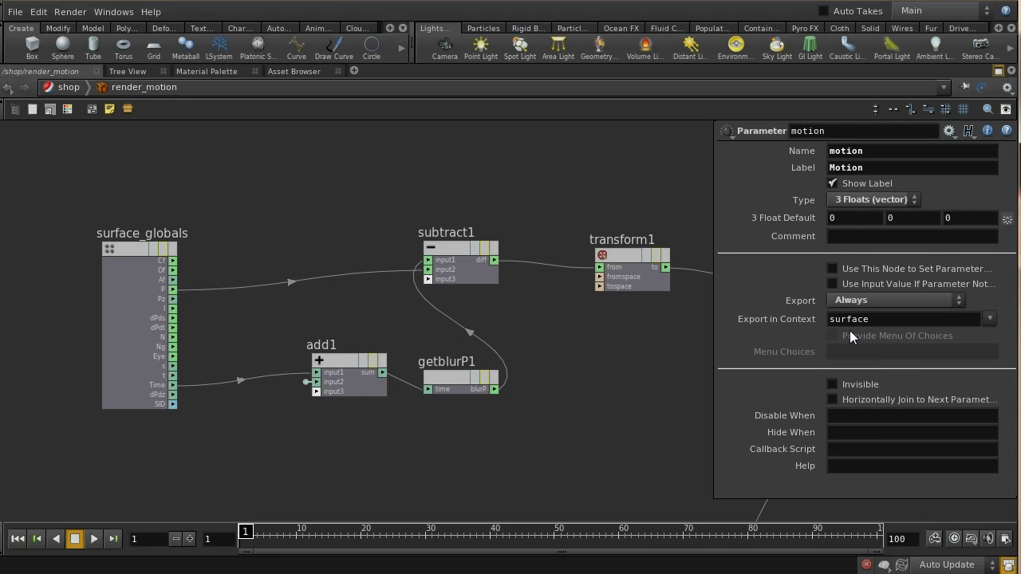
click(833, 385)
key(p)
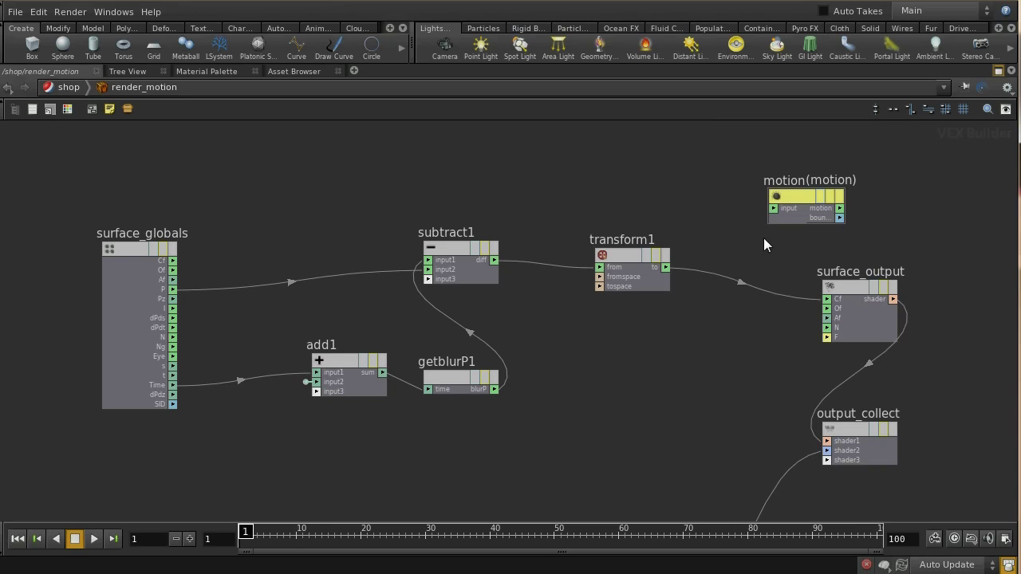
Connect transform1's output to the motion parameter, and return to the shop level to check render_motion's parameters
click(667, 271)
key(u)
key(p)
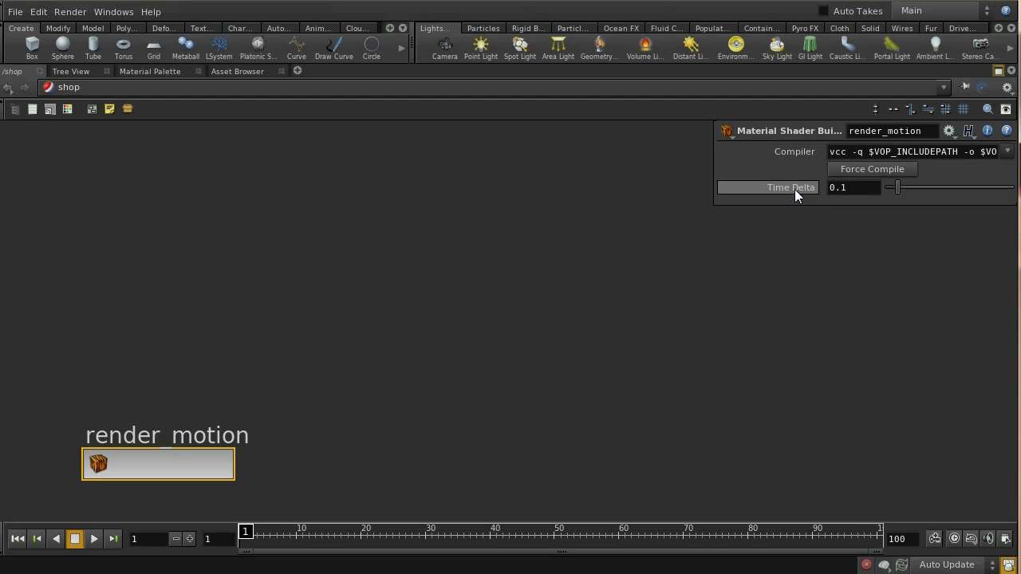
middle_drag(389, 337, 613, 295)
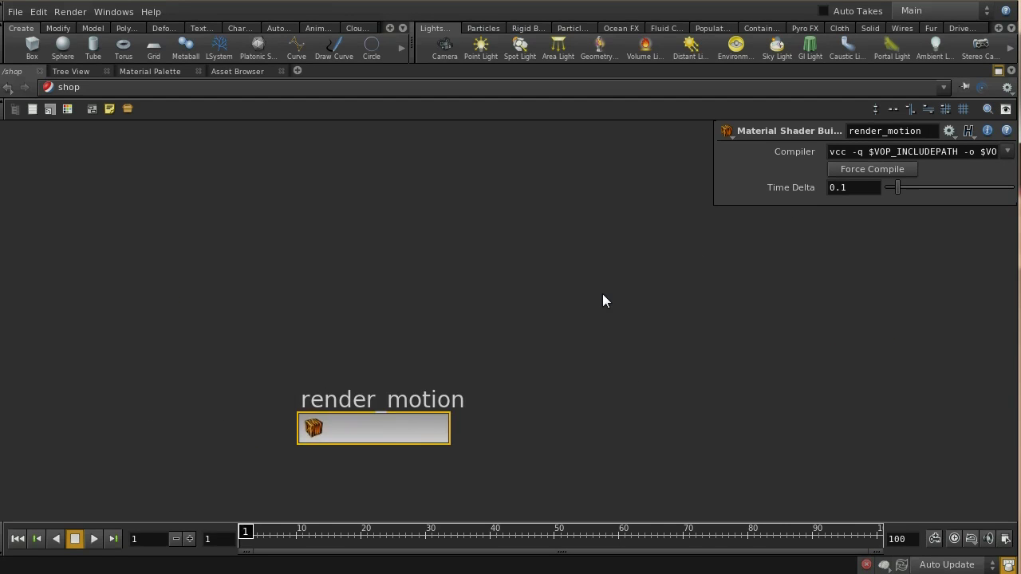
key(p)
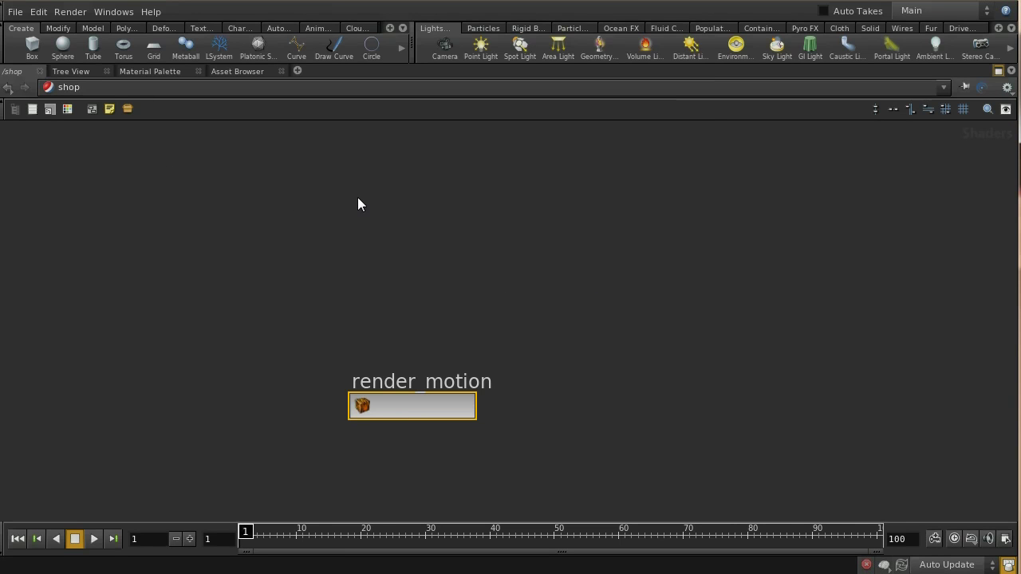
Restore the full pane layout, switch the network to obj, and show toon_character1's Shading and Eyes settings
click(997, 71)
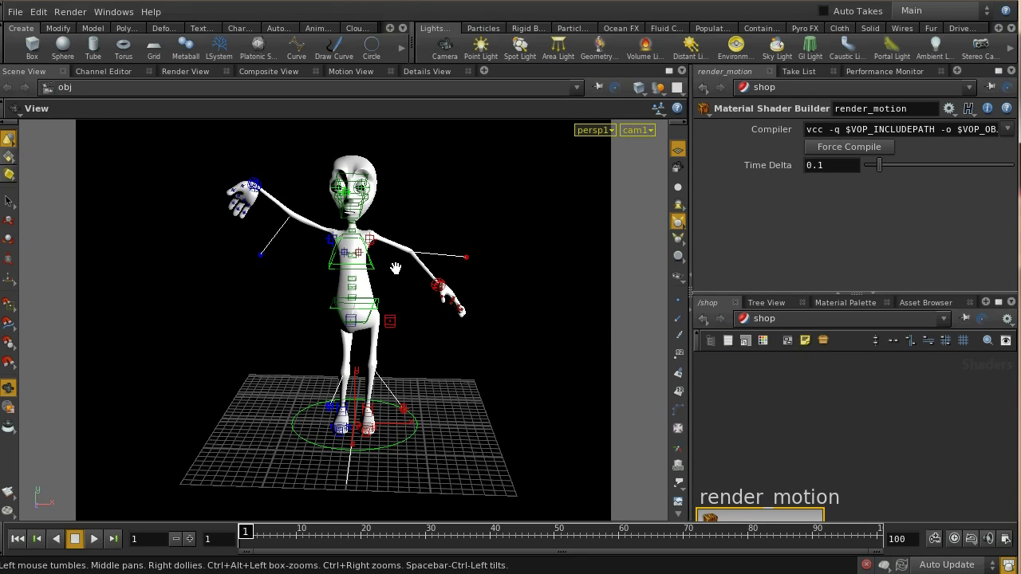
click(754, 319)
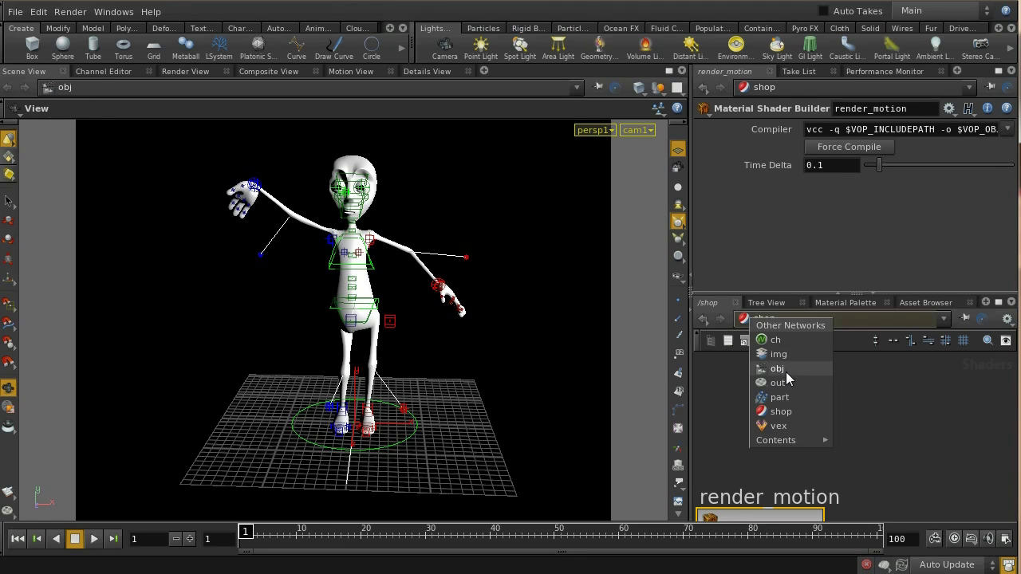
click(778, 368)
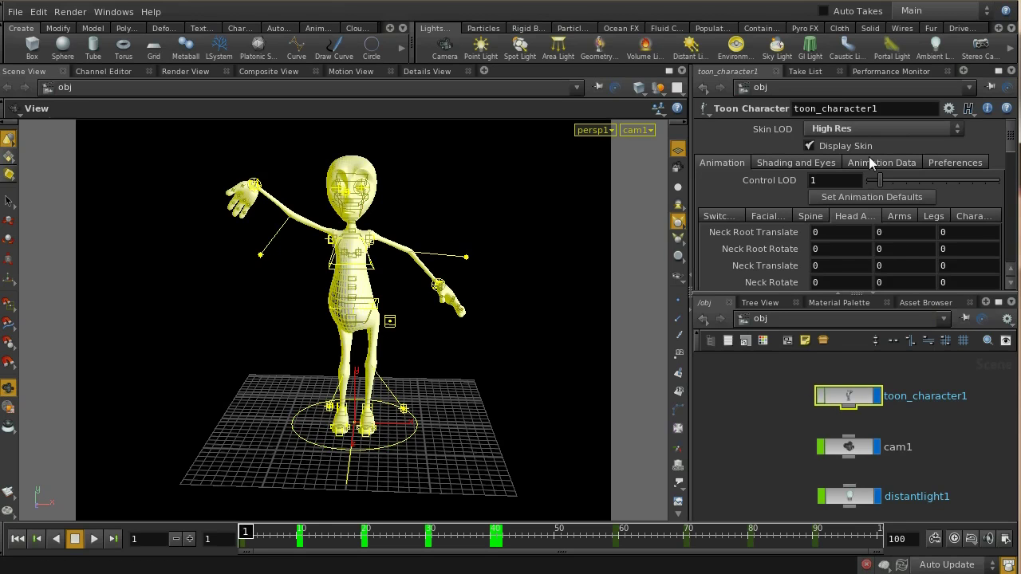
click(815, 164)
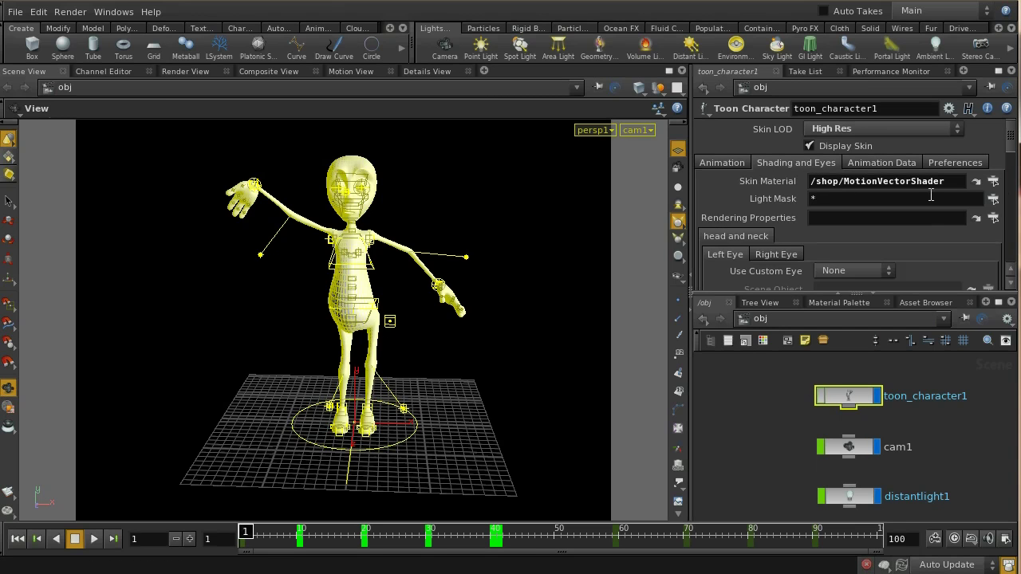
Assign /shop/render_motion as the Skin Material of toon_character1
click(976, 182)
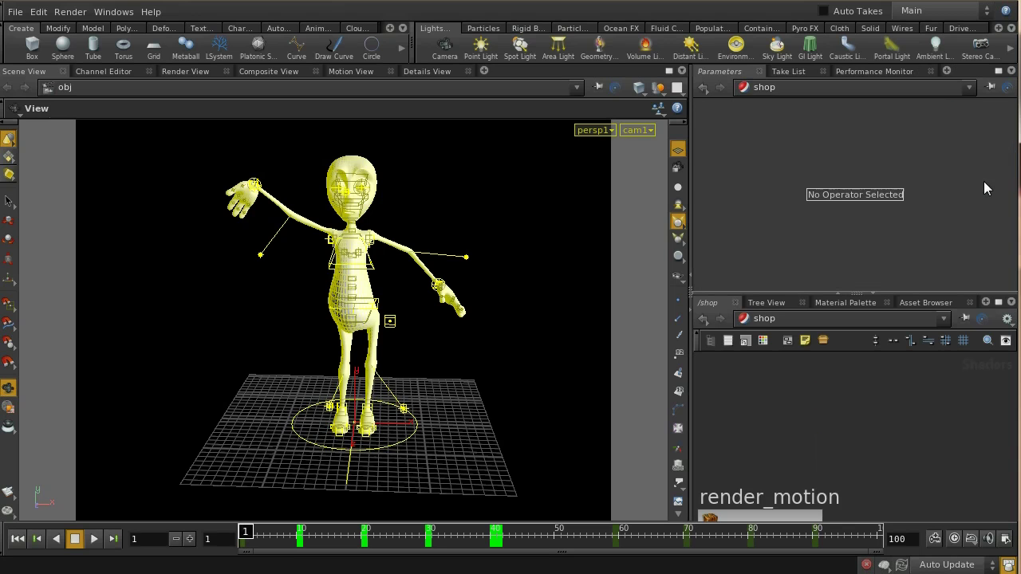
click(701, 88)
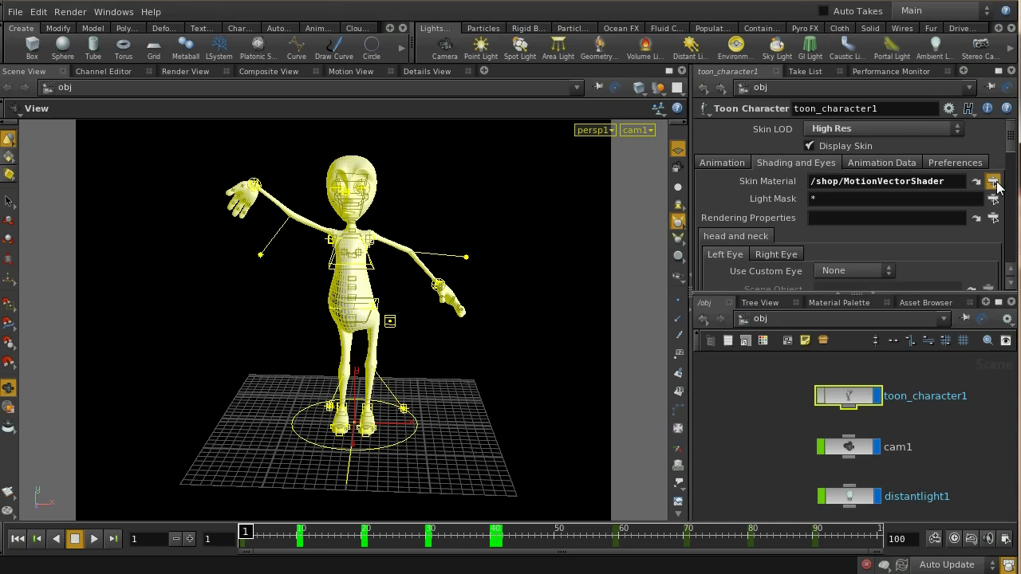
click(993, 181)
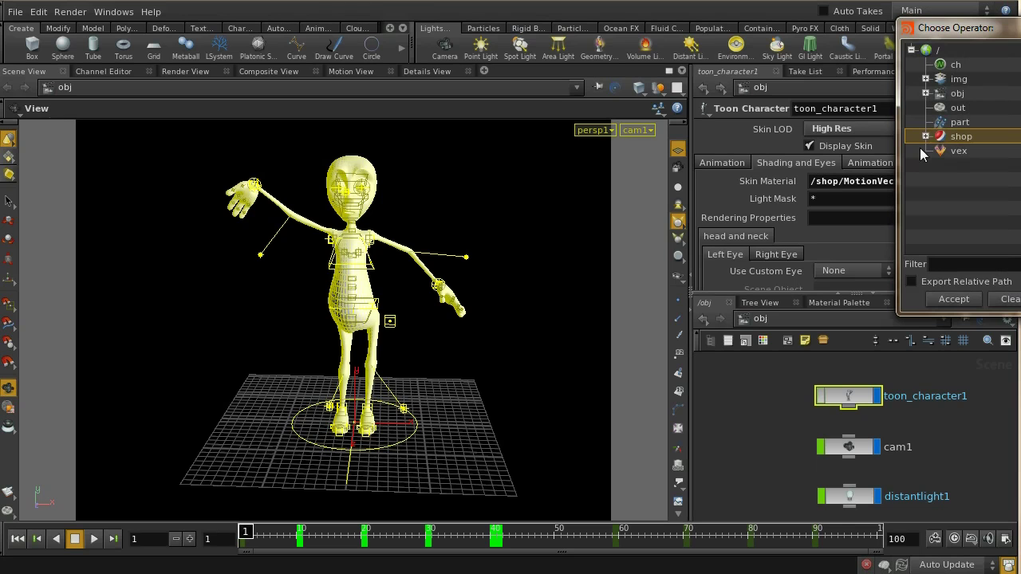
click(925, 136)
click(987, 152)
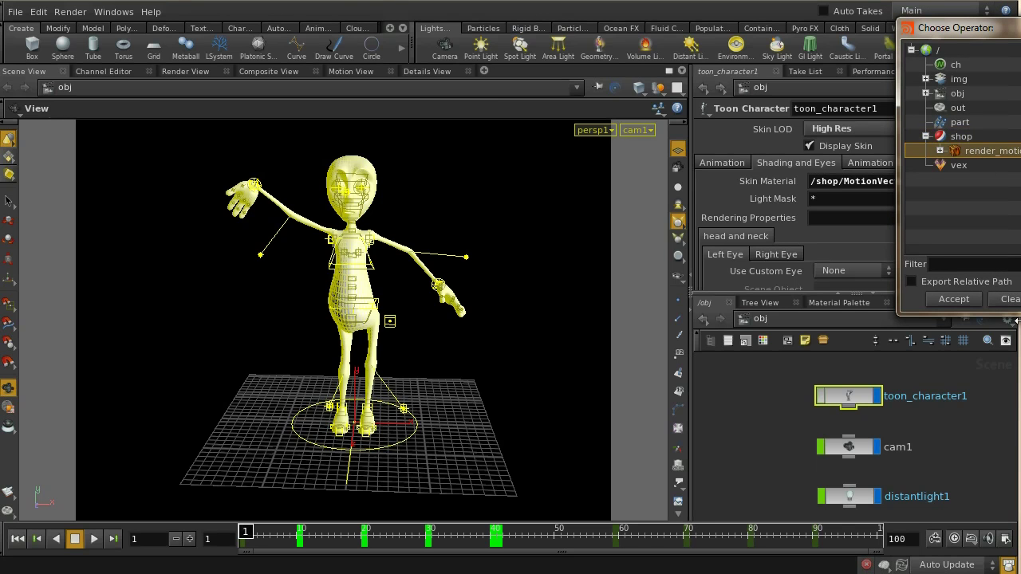
click(972, 299)
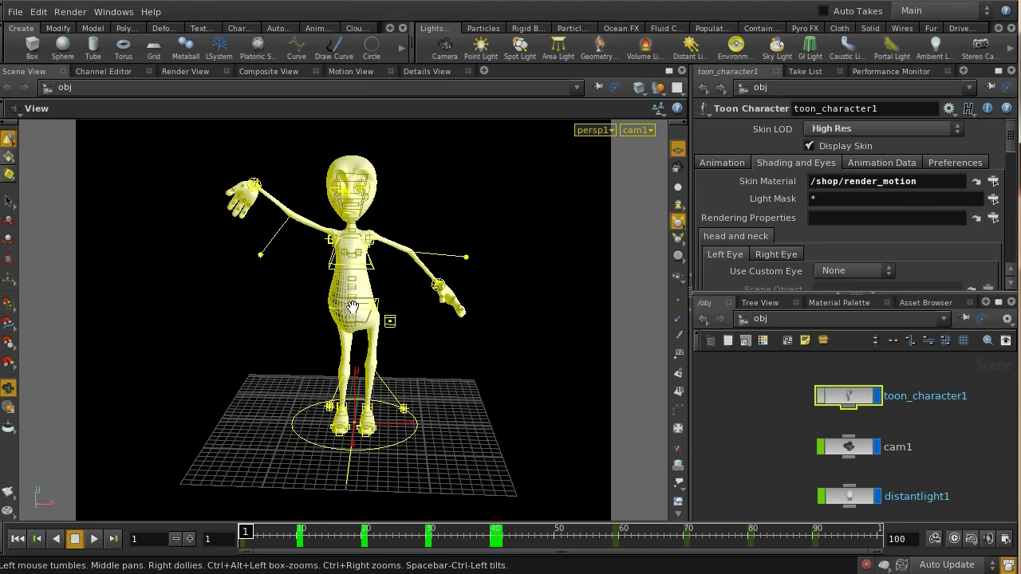
Render the character at frame 1 in the Render View
click(182, 70)
click(49, 90)
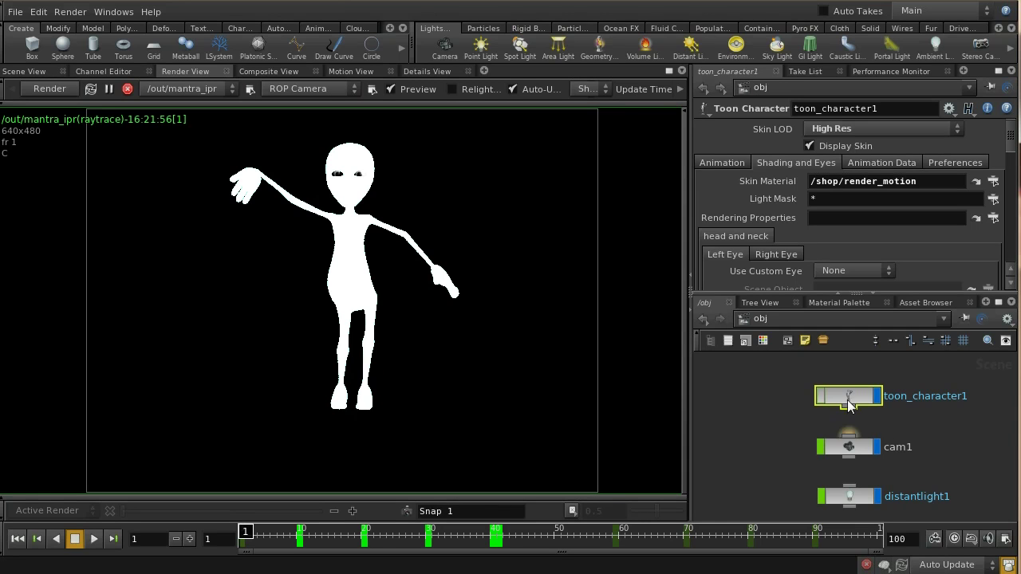
click(770, 320)
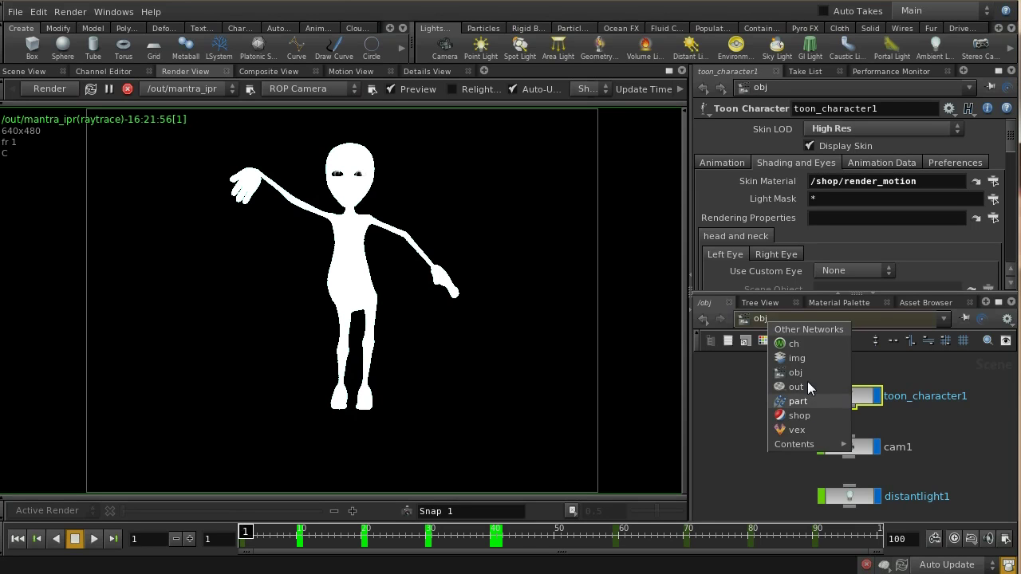
click(732, 374)
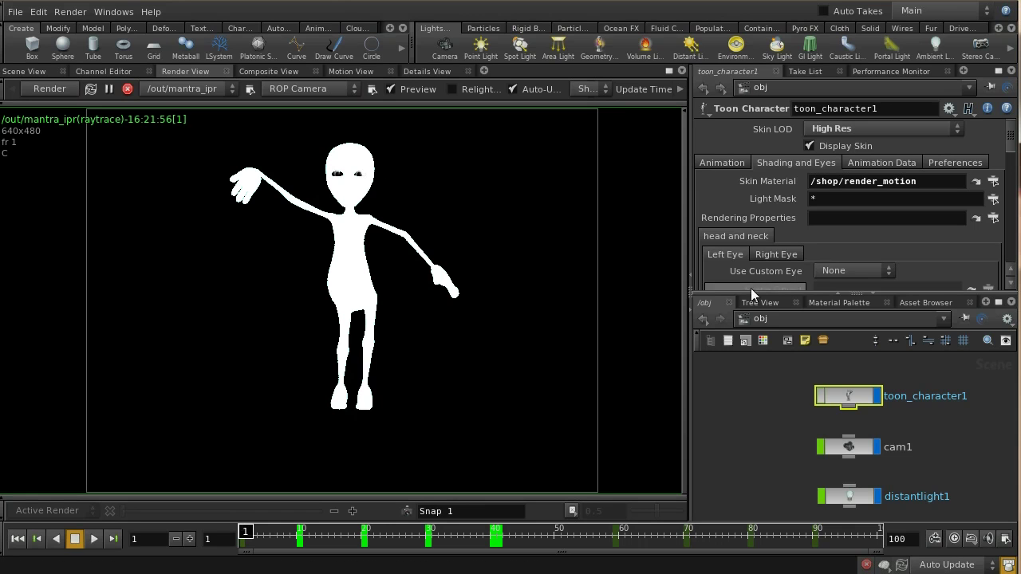
Switch the network to out and add a new Mantra node below mantra_ipr
click(763, 319)
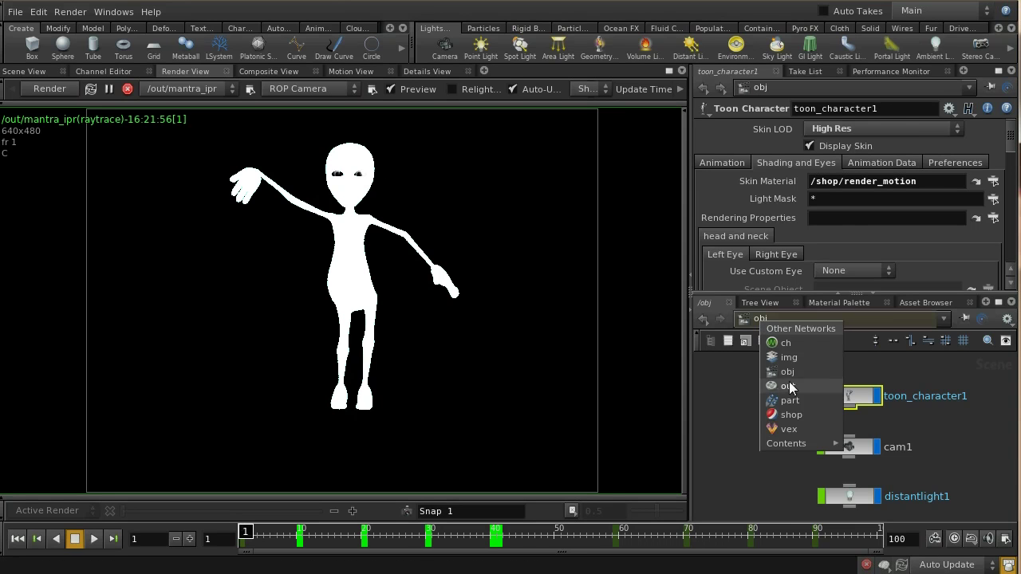
click(786, 388)
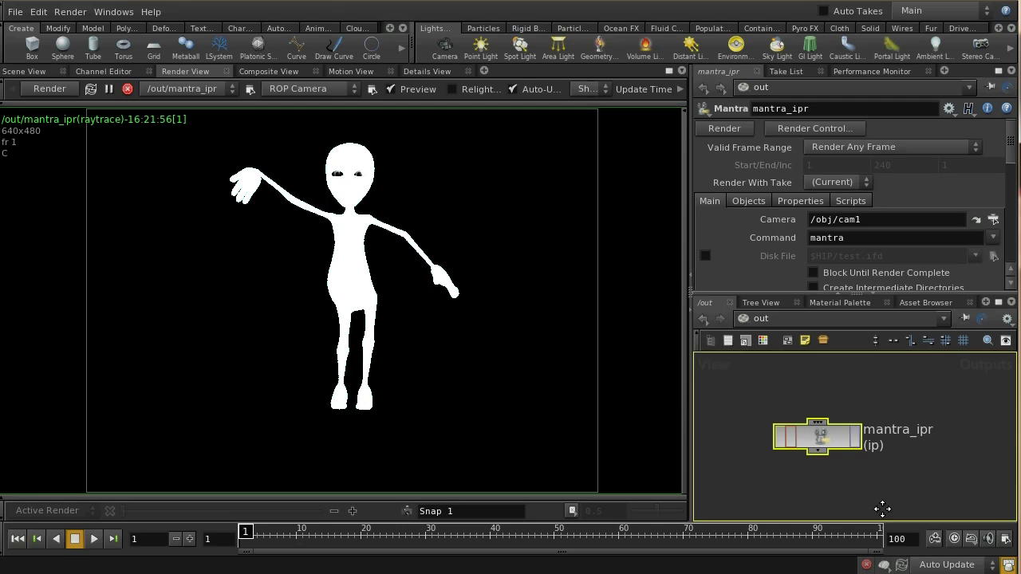
middle_drag(882, 488, 883, 440)
key(Tab)
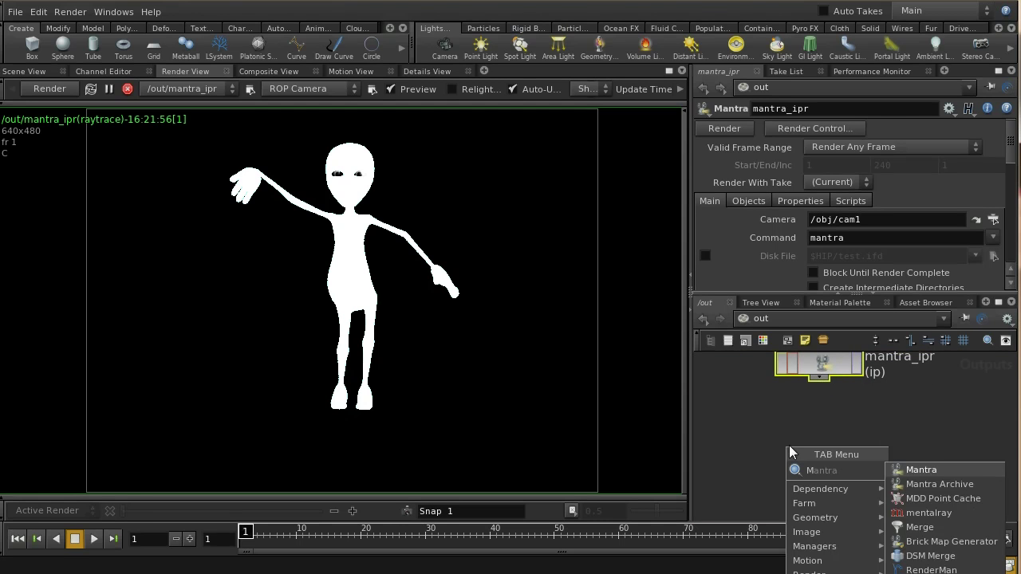
click(917, 470)
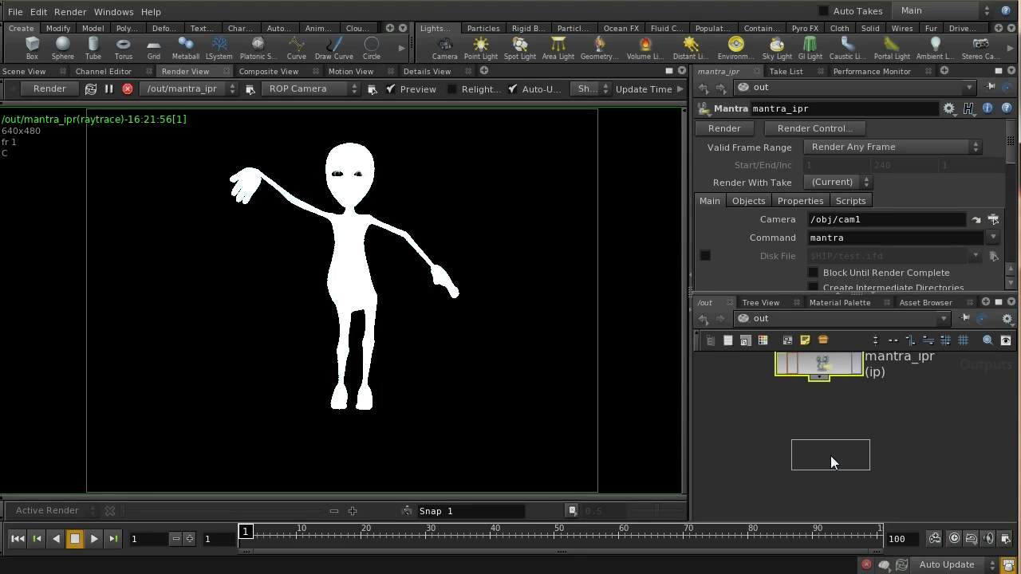
click(826, 459)
Rename the new Mantra node mantra_render_motion
click(798, 107)
key(BackSpace)
text(_rend)
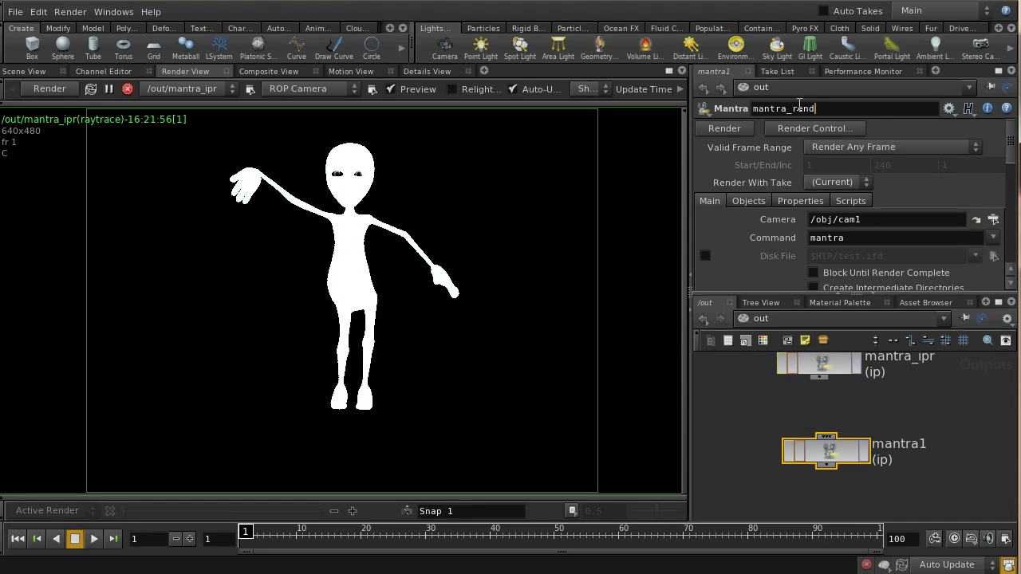
text(er_motion)
key(Return)
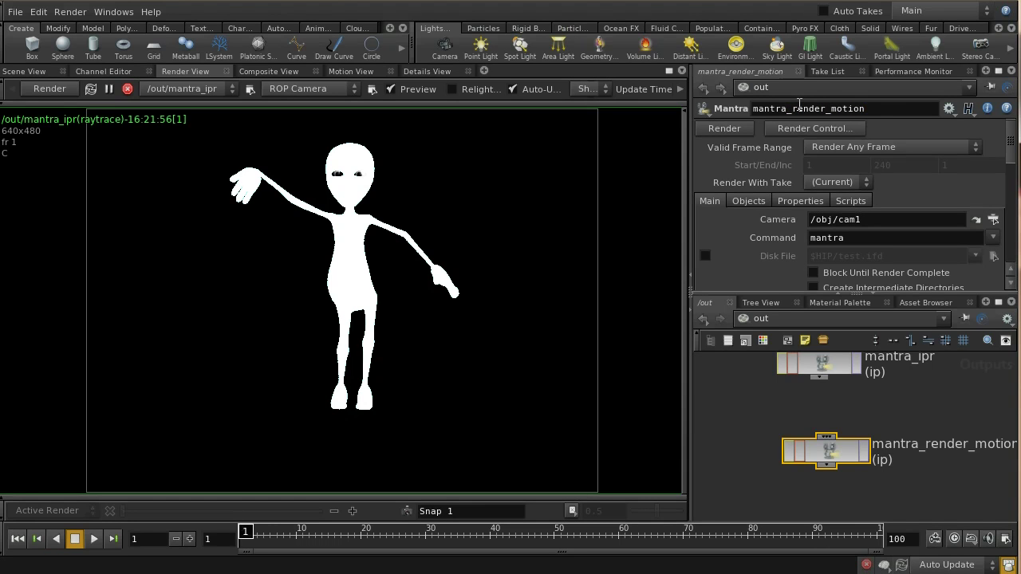
Exclude the left_eye and right_eye objects under toon_character_deform_rig's head_and_neck from the mantra_render_motion render
click(747, 201)
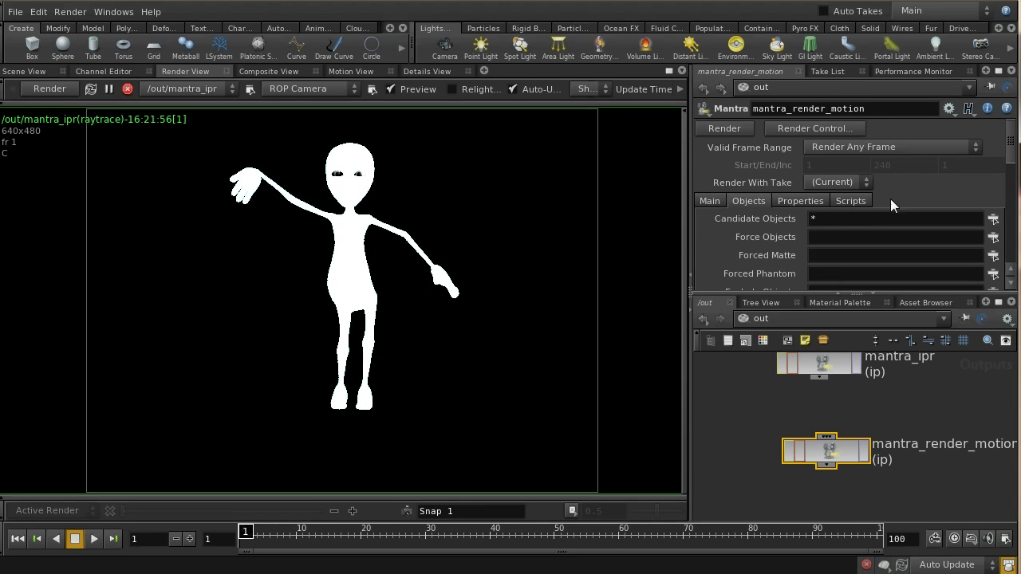
drag(1013, 163, 1010, 192)
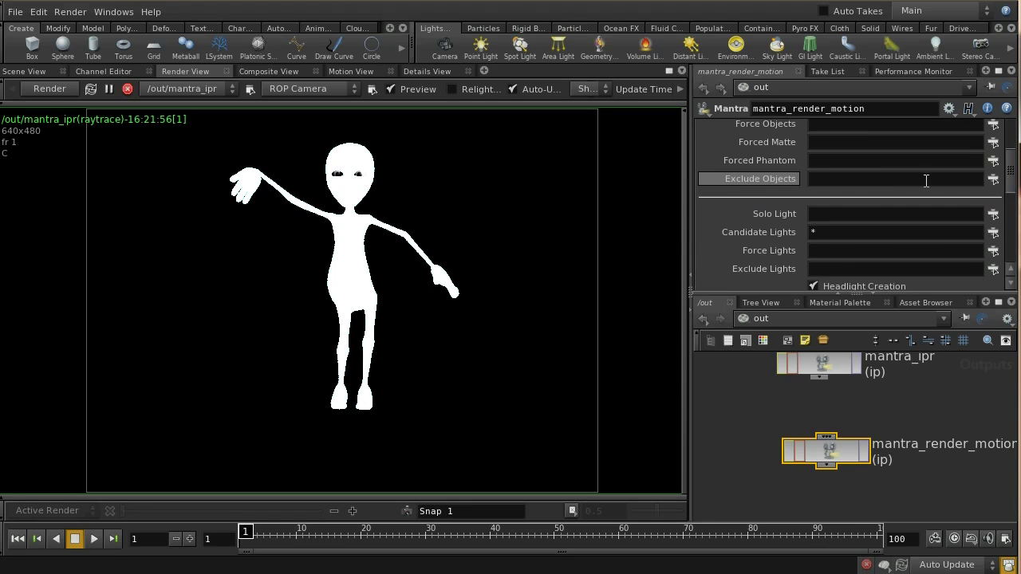
click(993, 179)
drag(955, 19, 685, 19)
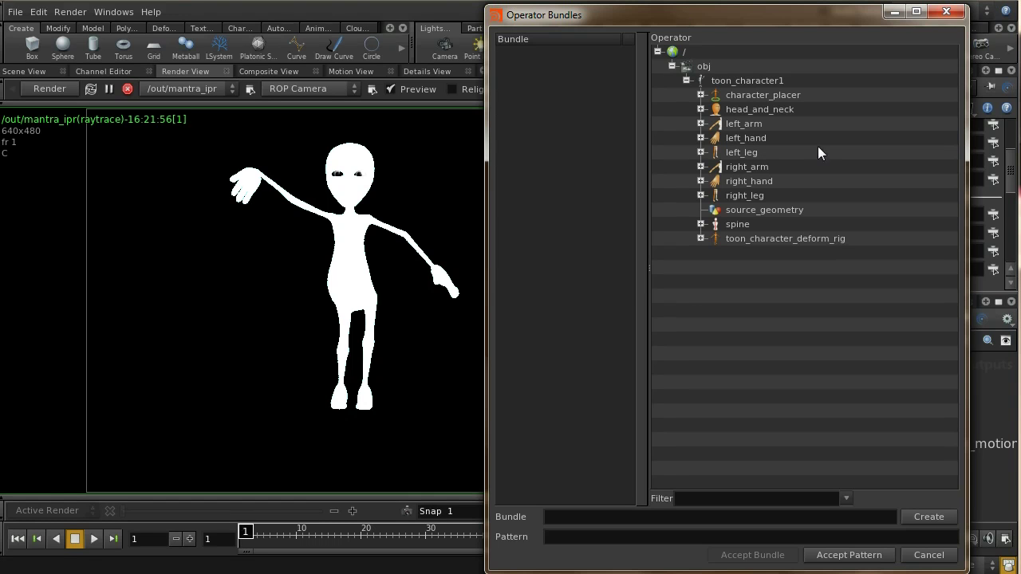
click(705, 238)
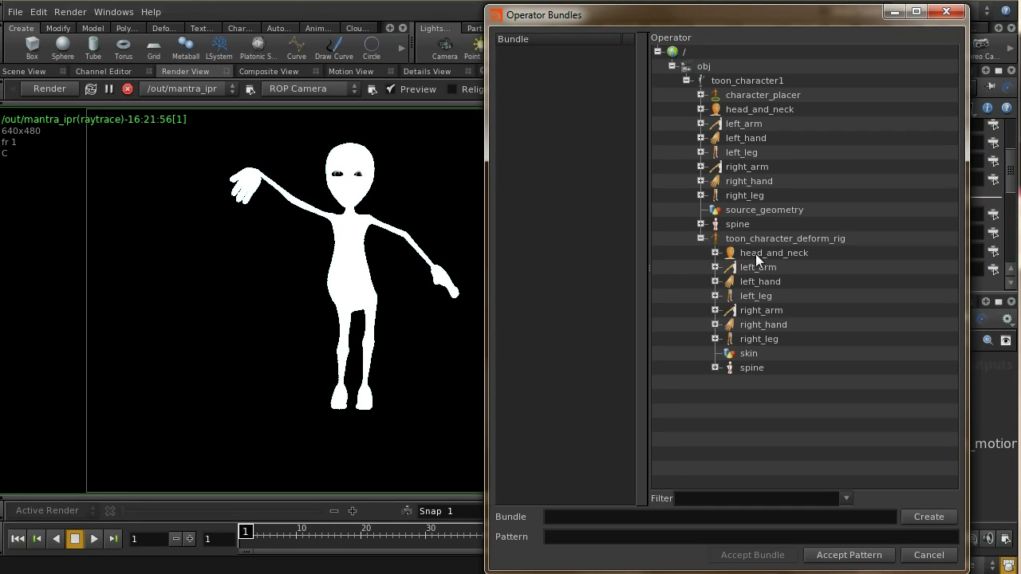
click(715, 252)
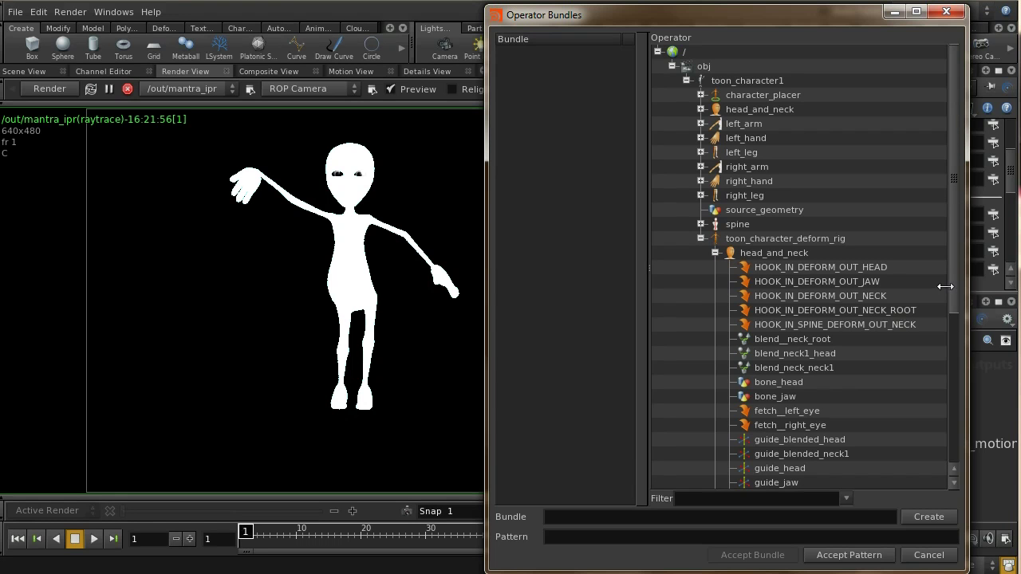
drag(953, 297, 942, 445)
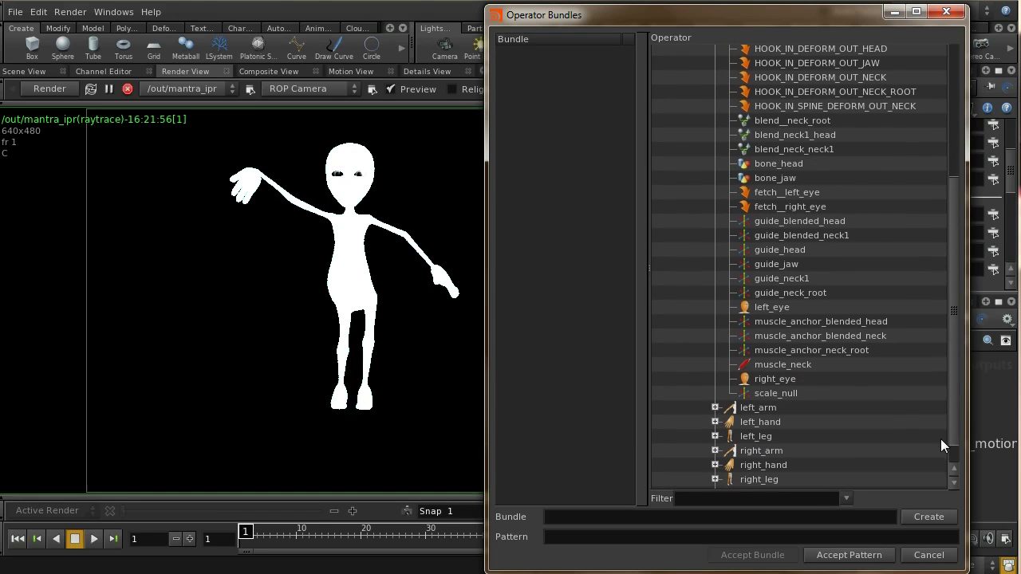
click(774, 308)
ctrl+click(784, 379)
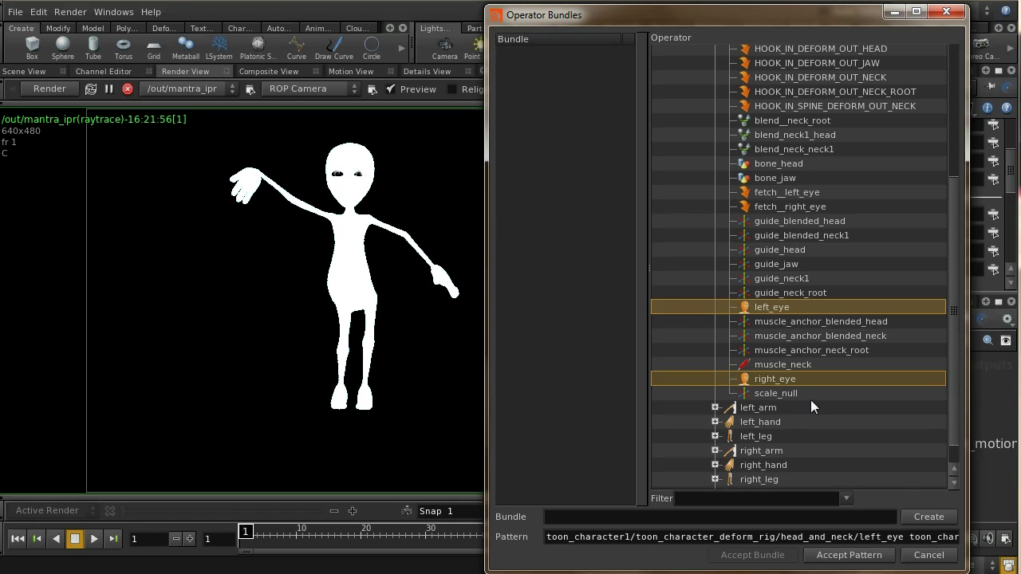
click(848, 555)
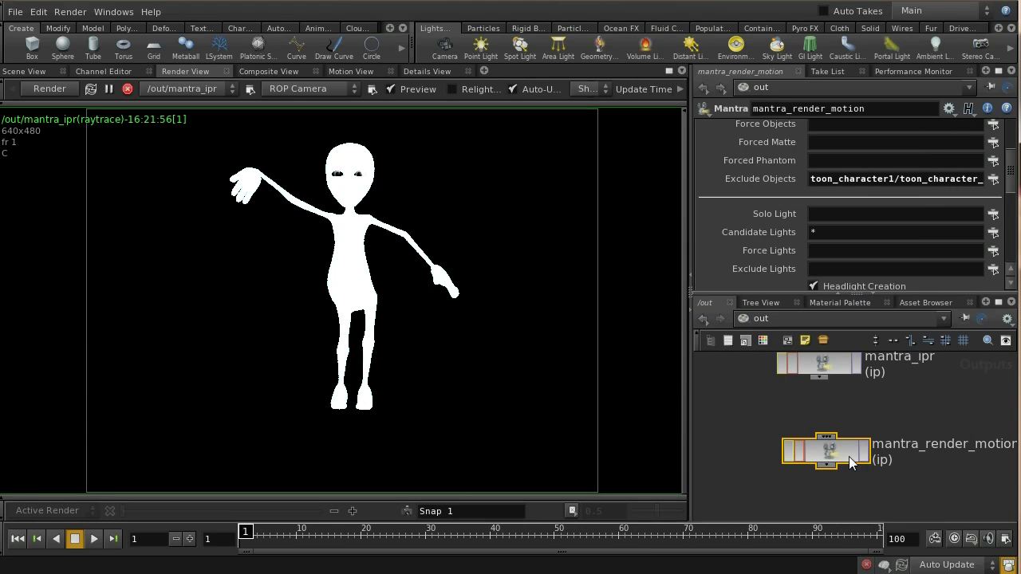
Select /out/mantra_render_motion as the Render View's render node and render the character
click(234, 88)
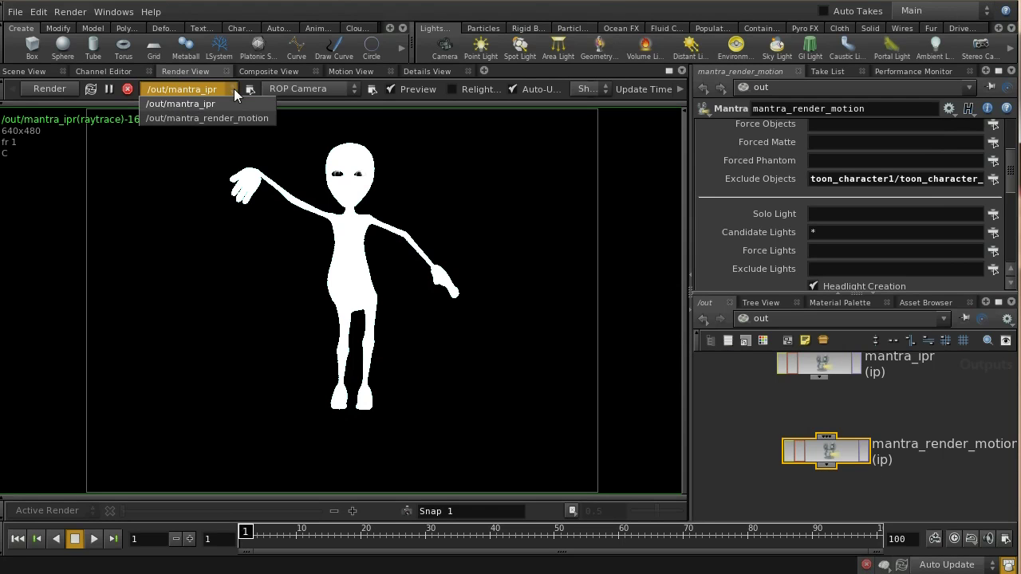
click(232, 118)
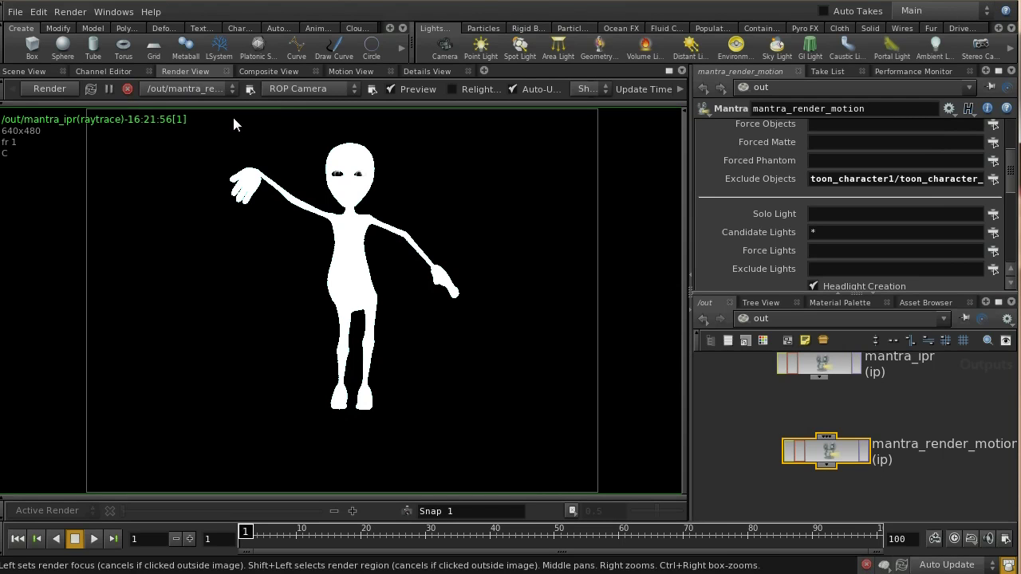
click(73, 93)
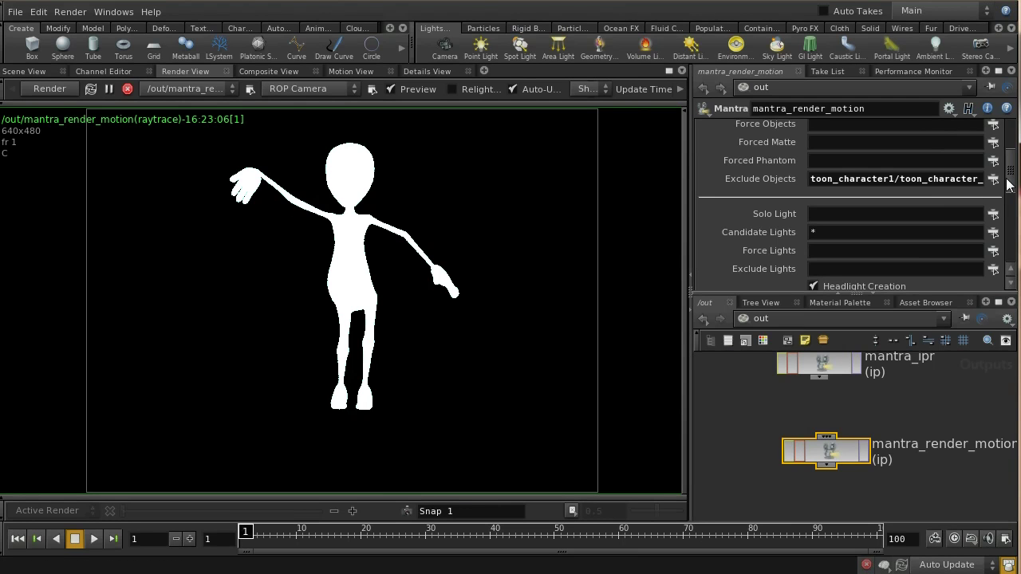
Enable Allow Motion Blur in mantra_render_motion's sampling properties and update the render at frame 7
scroll(1006, 185, up, 5)
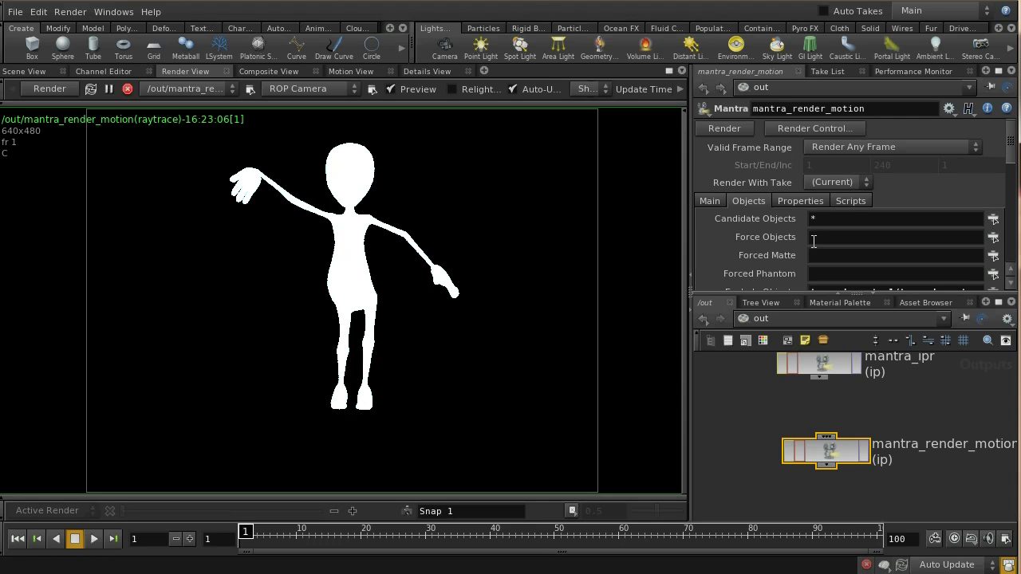
click(802, 202)
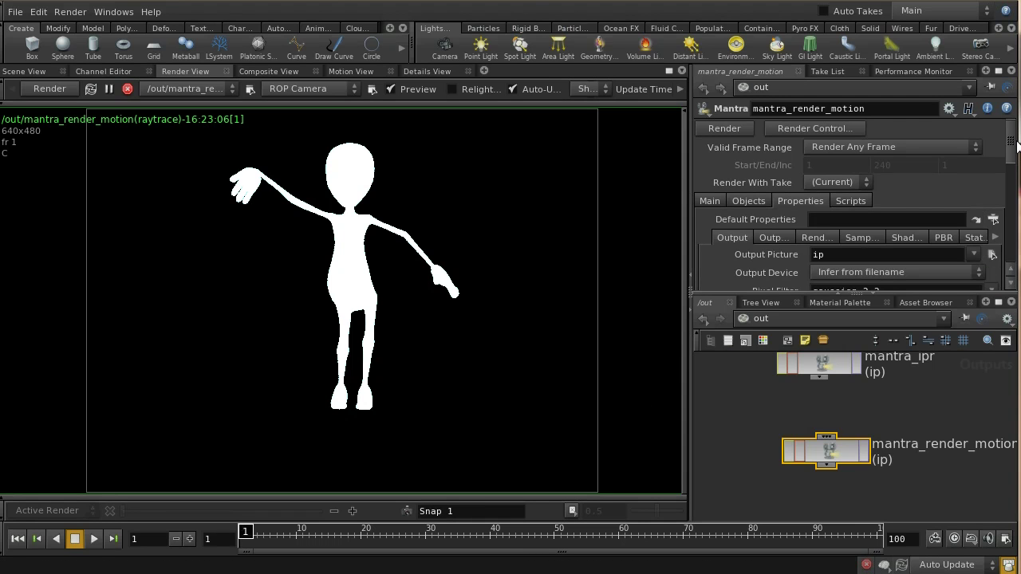
scroll(872, 155, down, 3)
click(870, 158)
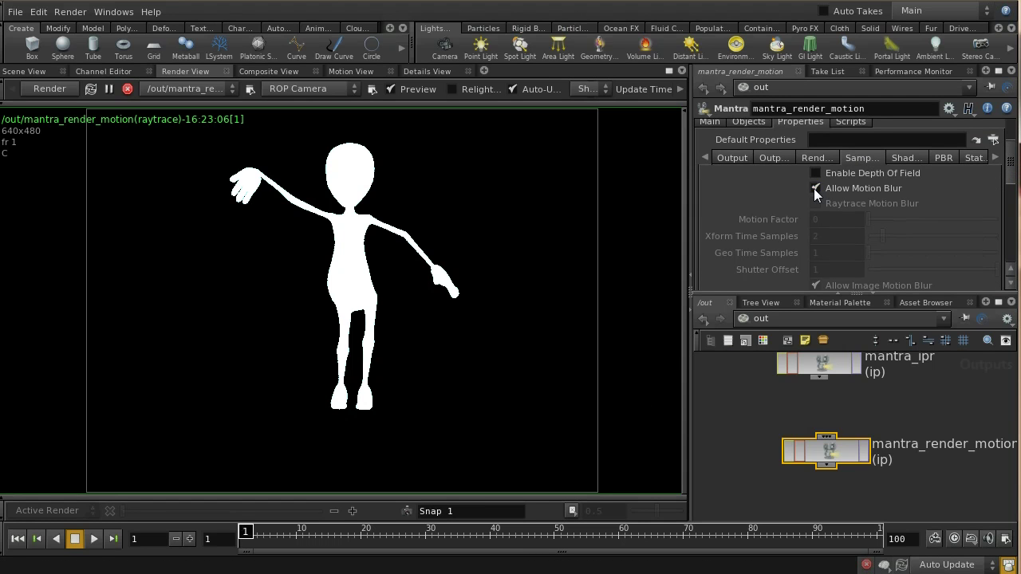
click(815, 188)
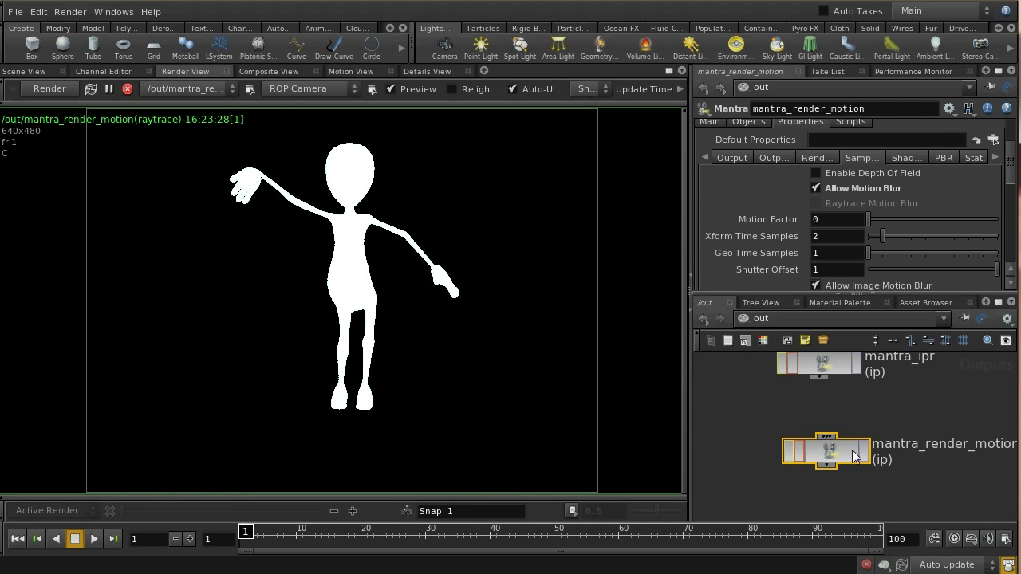
click(276, 531)
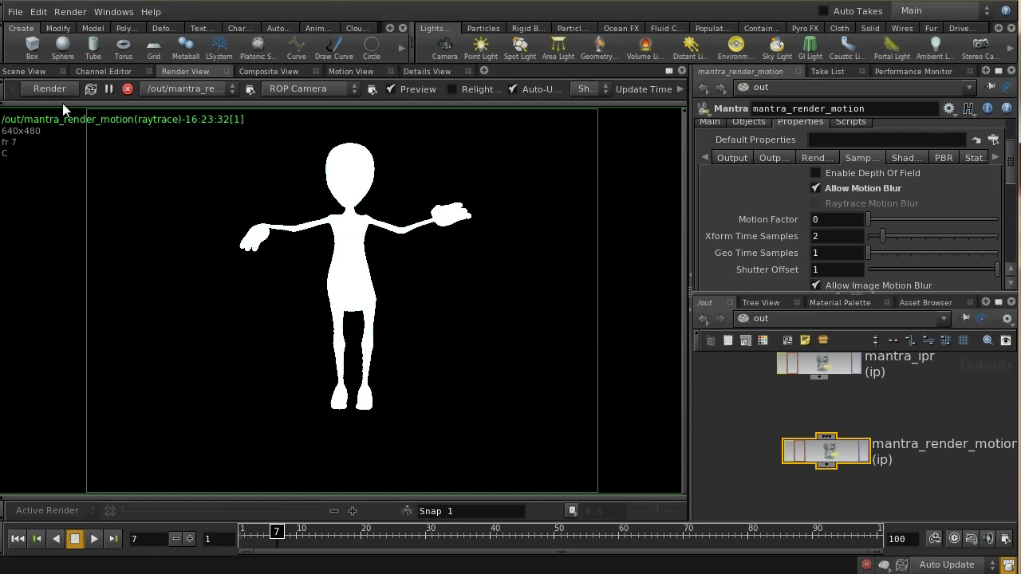
Try to render mantra_render_motion directly from its network node with the default overrides, and inspect the node's information
click(866, 451)
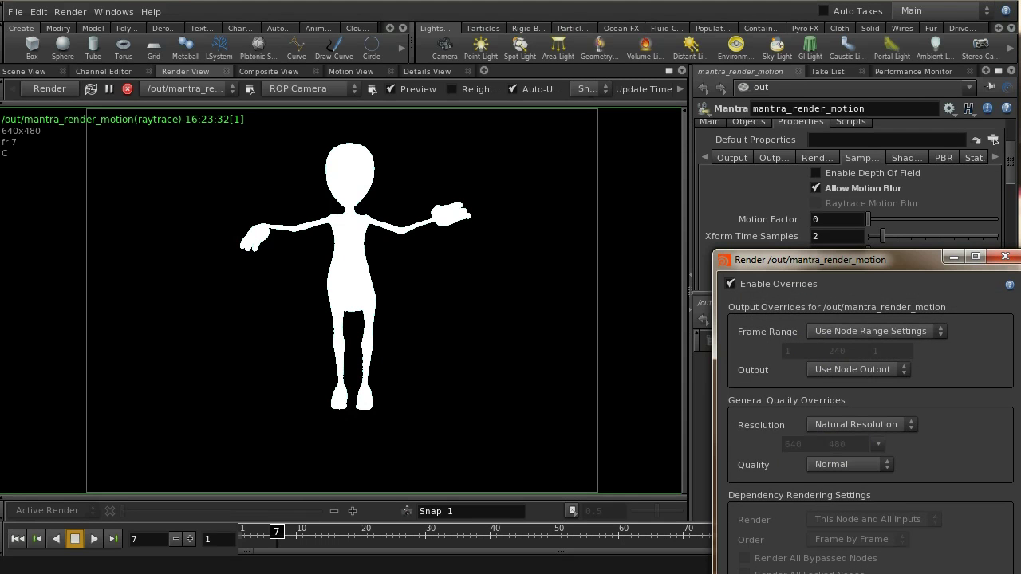
key(Return)
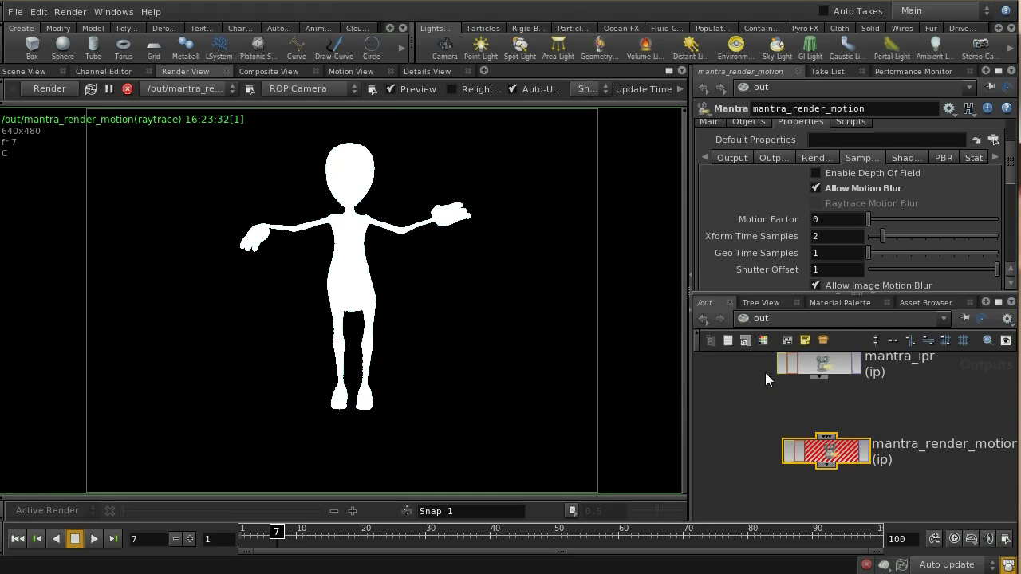
click(865, 457)
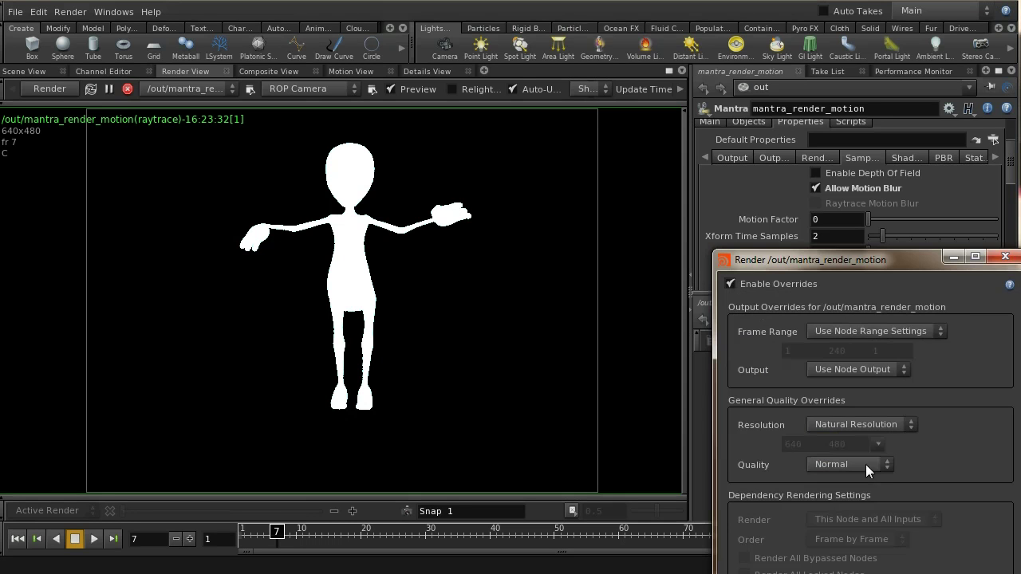
key(Return)
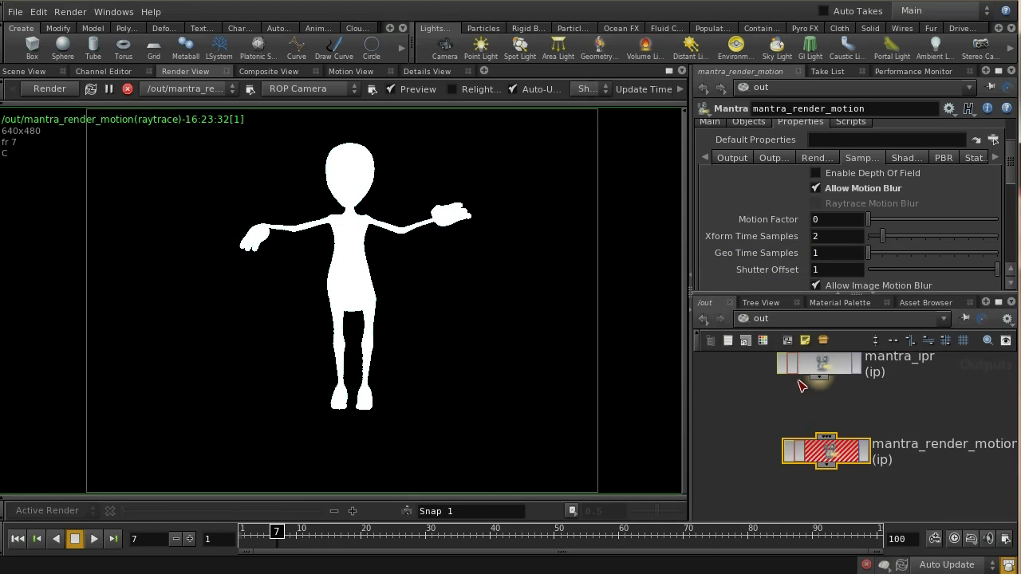
middle_click(827, 452)
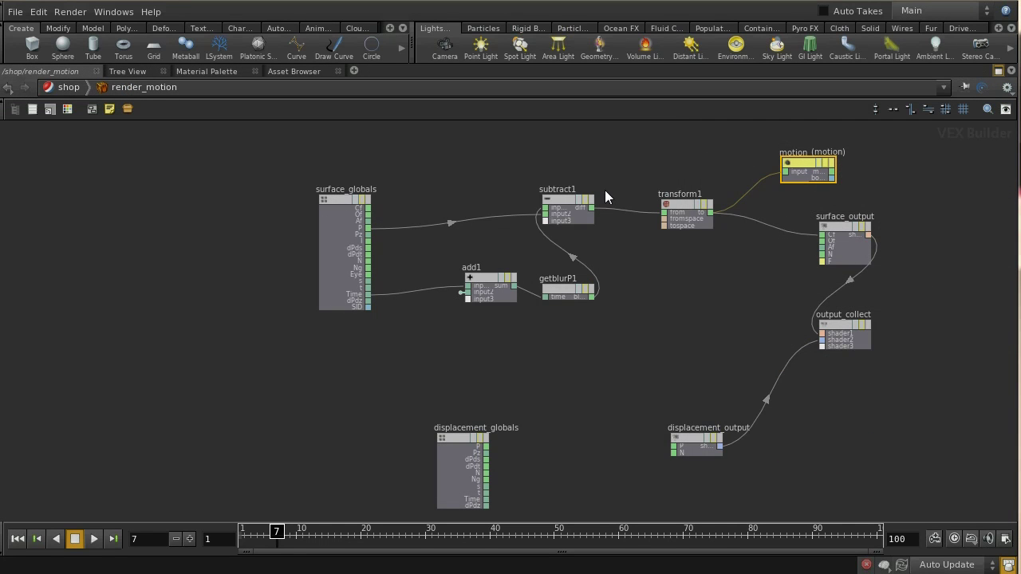
Shift surface_globals, add1, getblurP1 and subtract1 left to make room, and insert a Multiply node between subtract1 and transform1
drag(279, 165, 609, 363)
drag(552, 204, 409, 204)
click(551, 158)
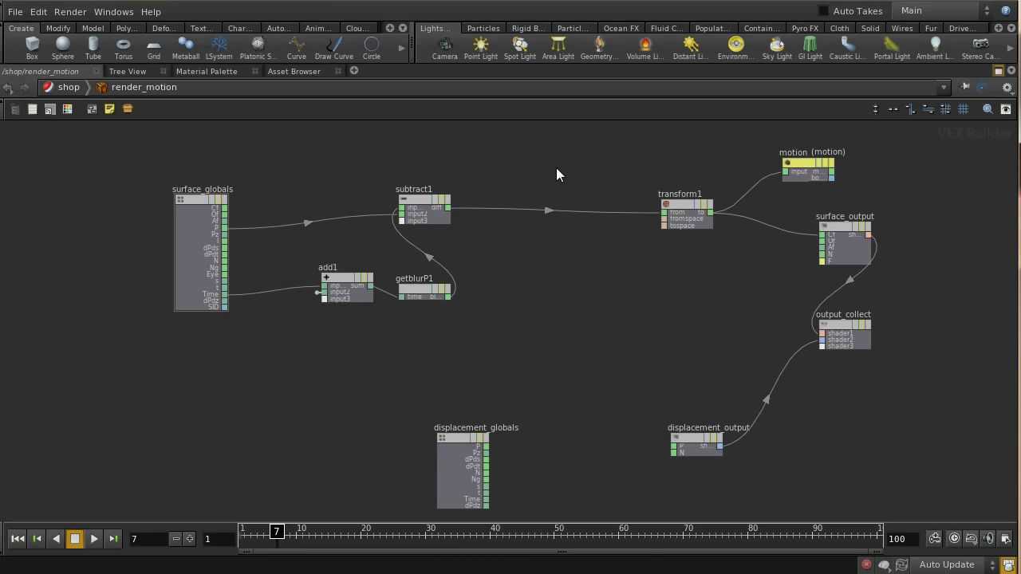
key(Tab)
text(mu)
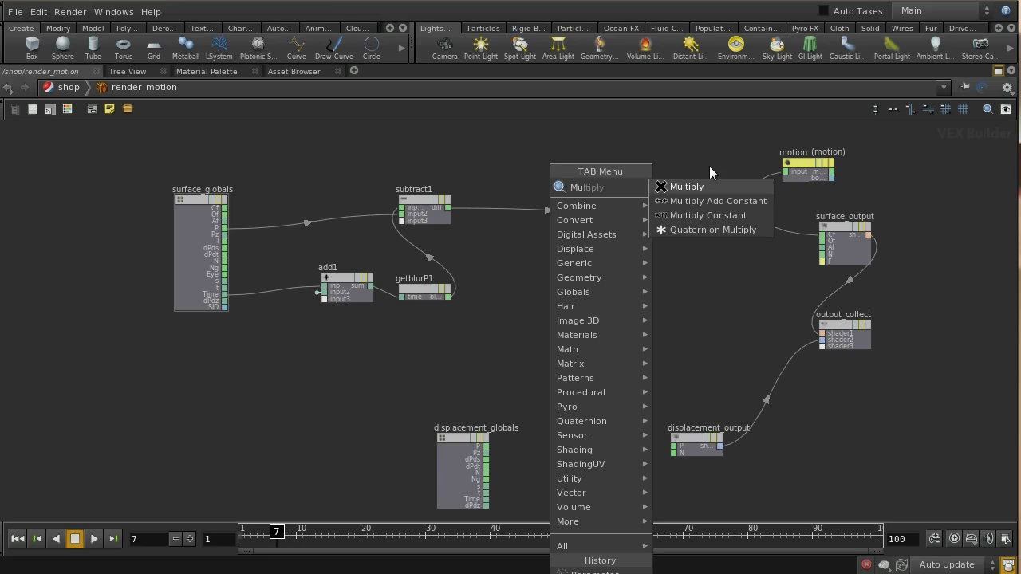
click(699, 186)
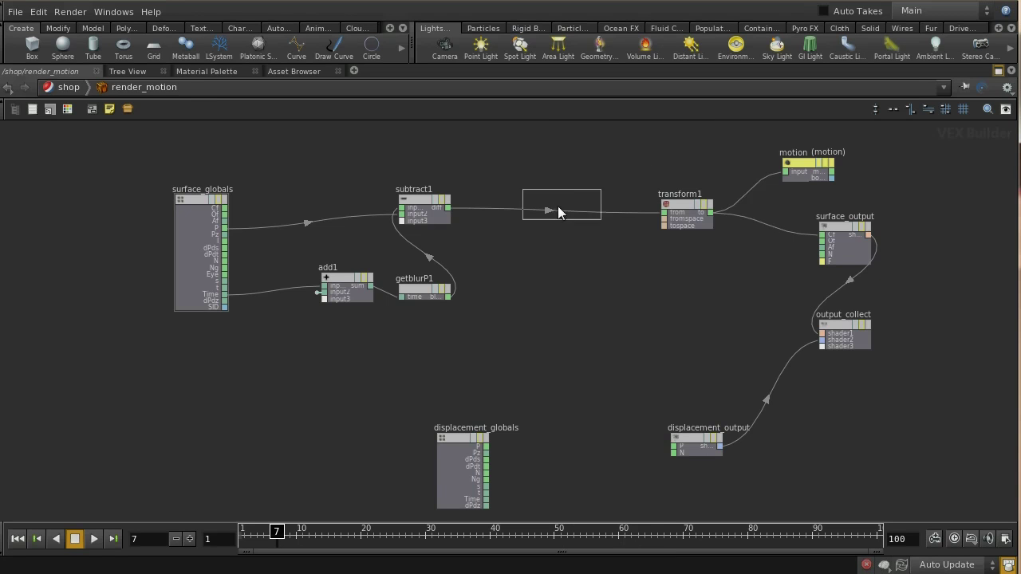
click(548, 220)
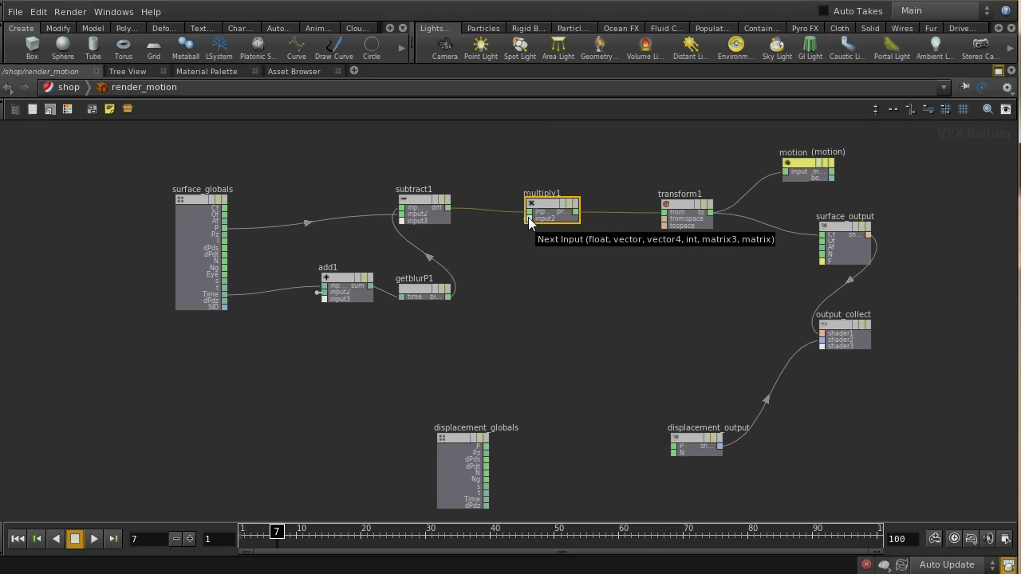
Promote the second input of multiply1 to a parameter
right_click(529, 221)
click(530, 224)
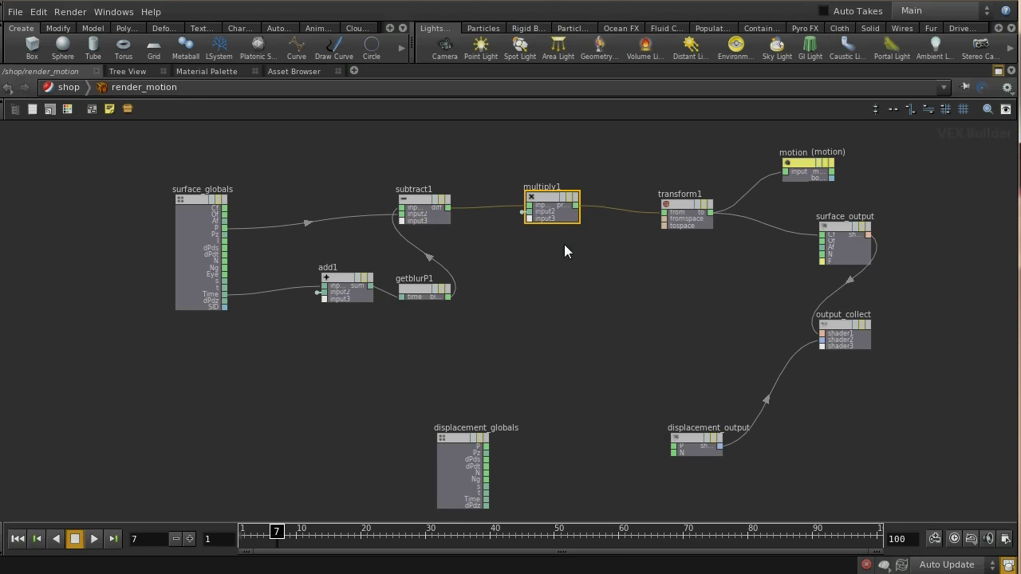
click(523, 213)
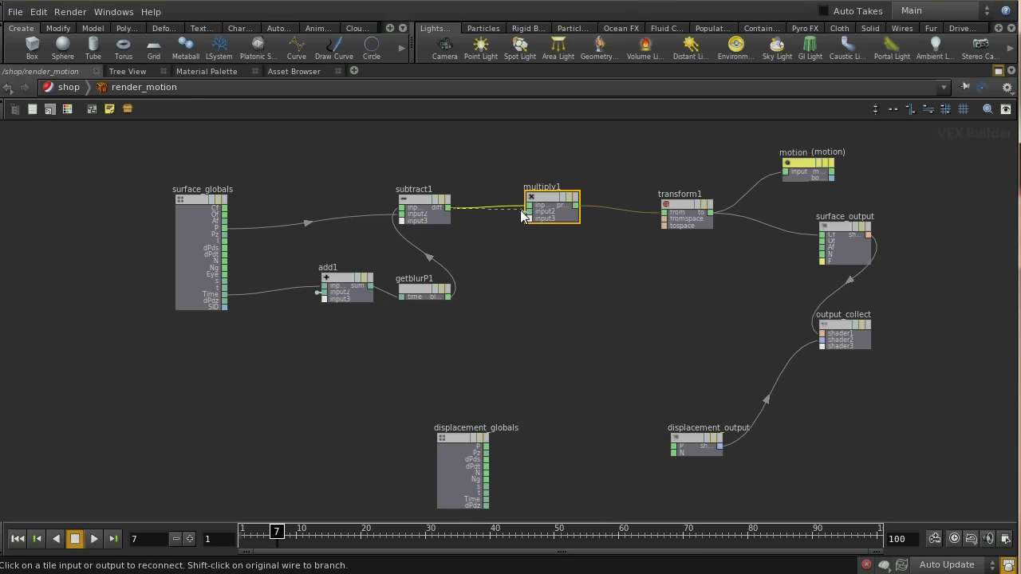
scroll(557, 341, up, 5)
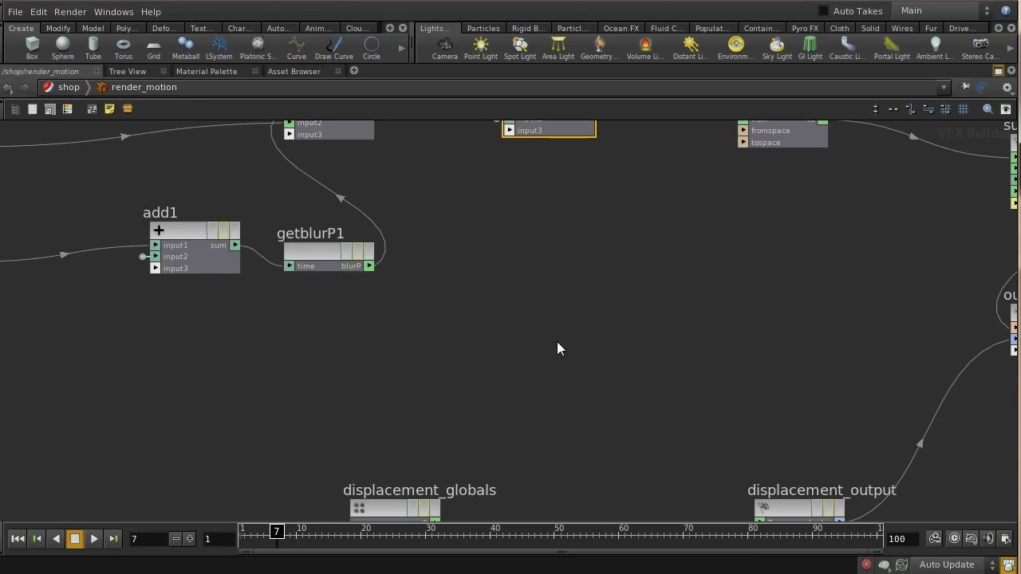
scroll(550, 335, down, 3)
middle_drag(565, 303, 552, 437)
scroll(553, 437, down, 2)
Rename multiply1's promoted input2 parameter and its node to scale, with the label Scale
click(482, 308)
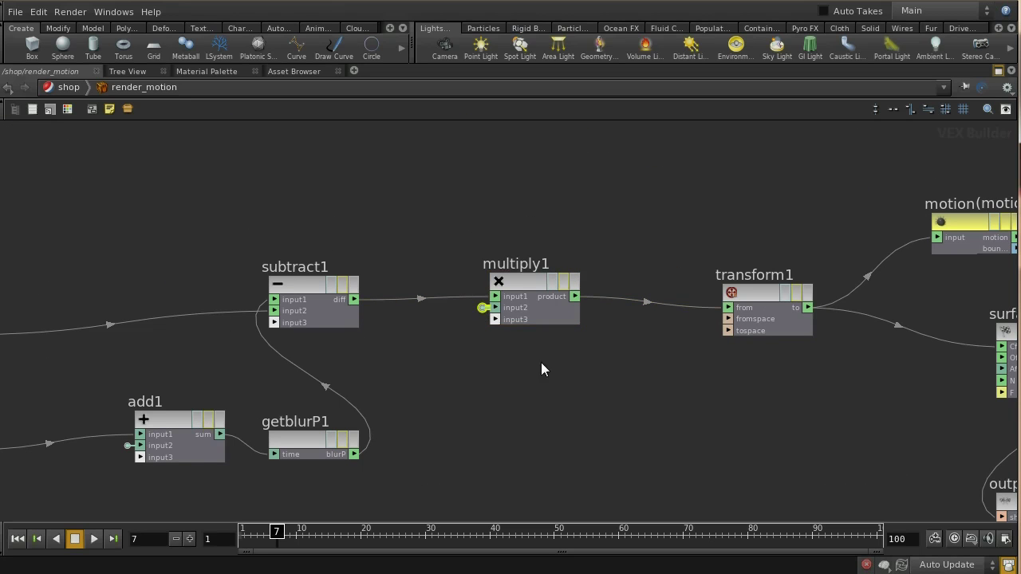
key(p)
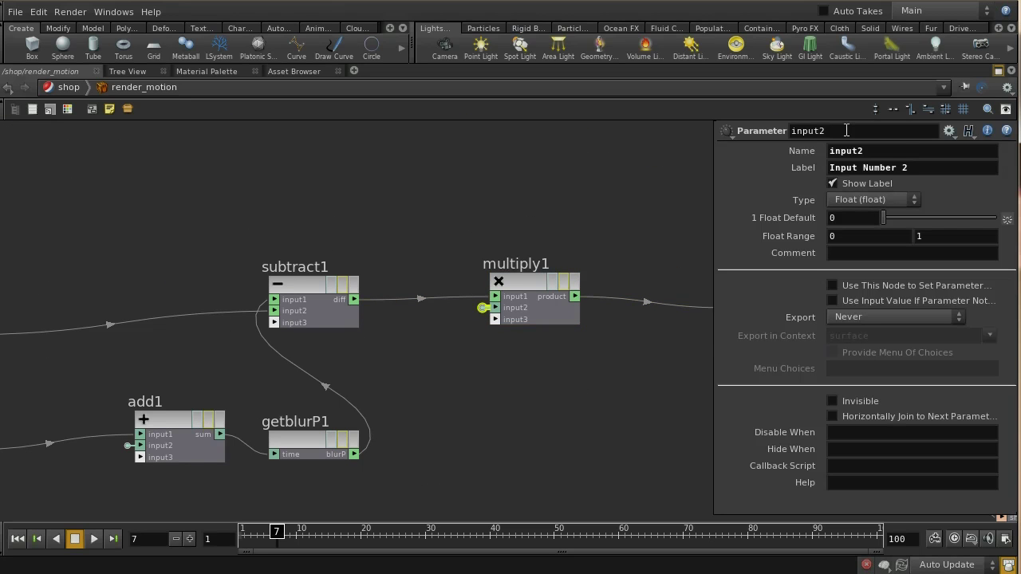
double_click(834, 131)
text(scale)
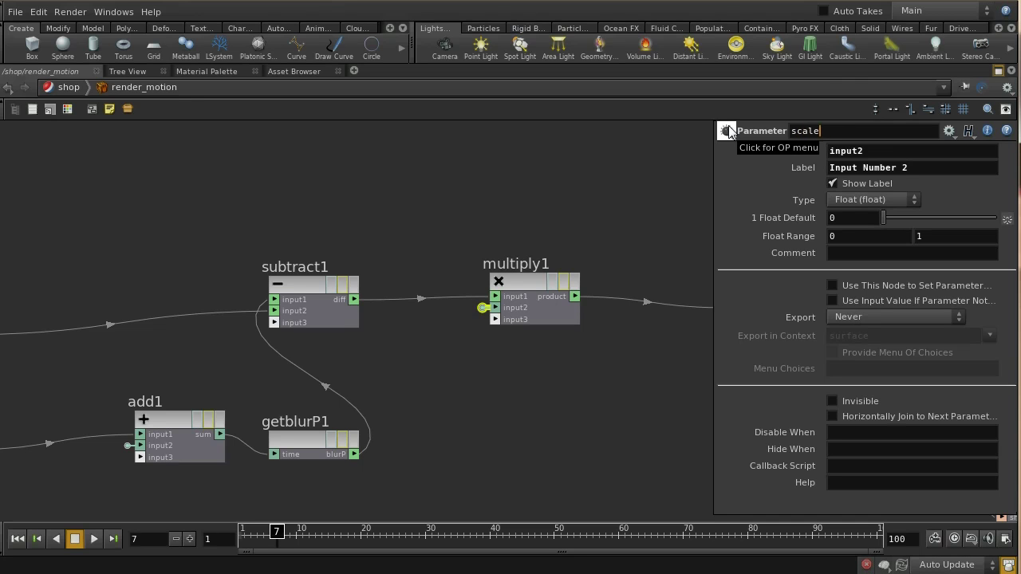
text(scale)
key(Tab)
text(Scale)
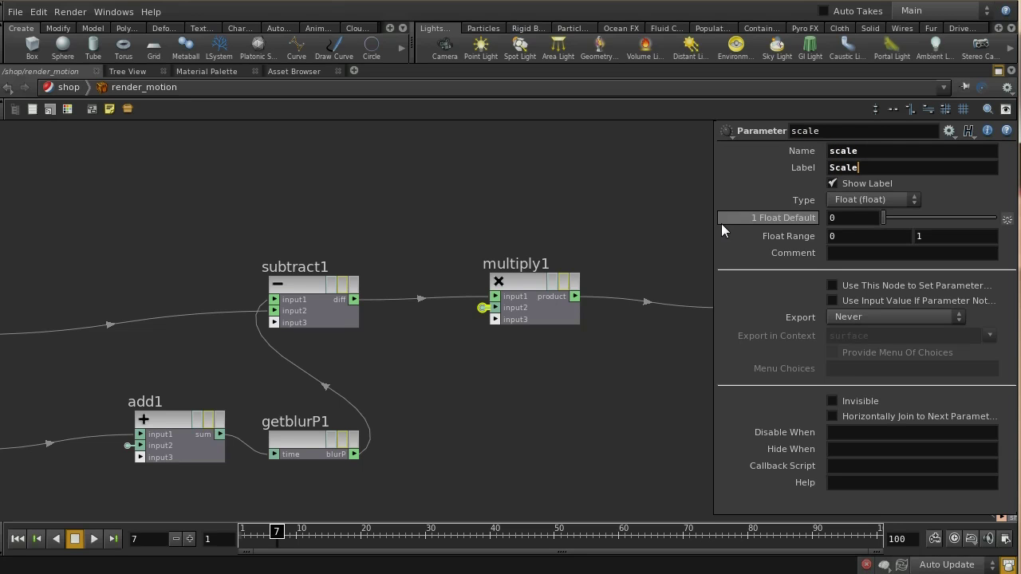
Set the scale parameter's float default to 1 and close its settings
click(864, 216)
key(BackSpace)
text(1)
click(624, 432)
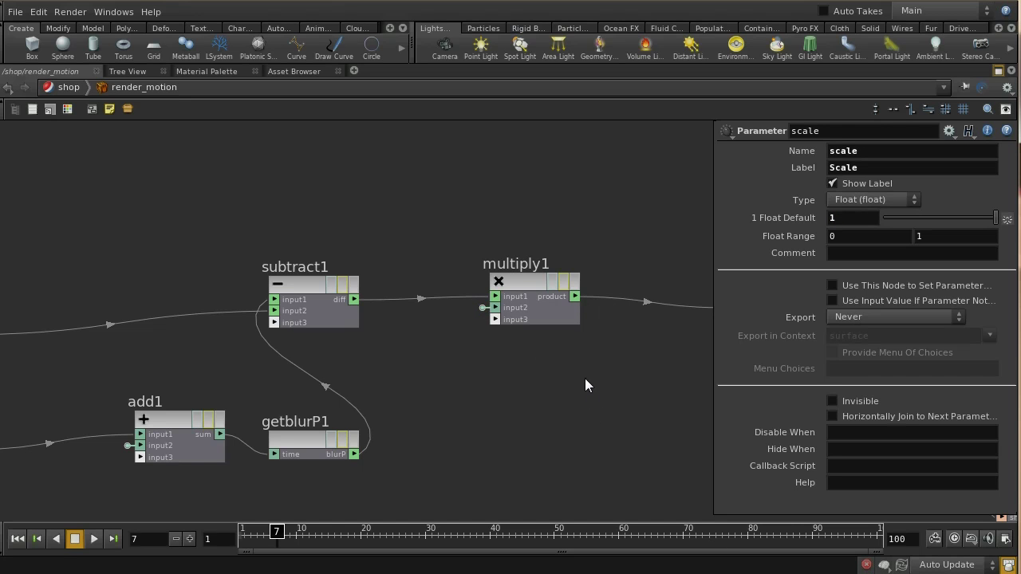
key(p)
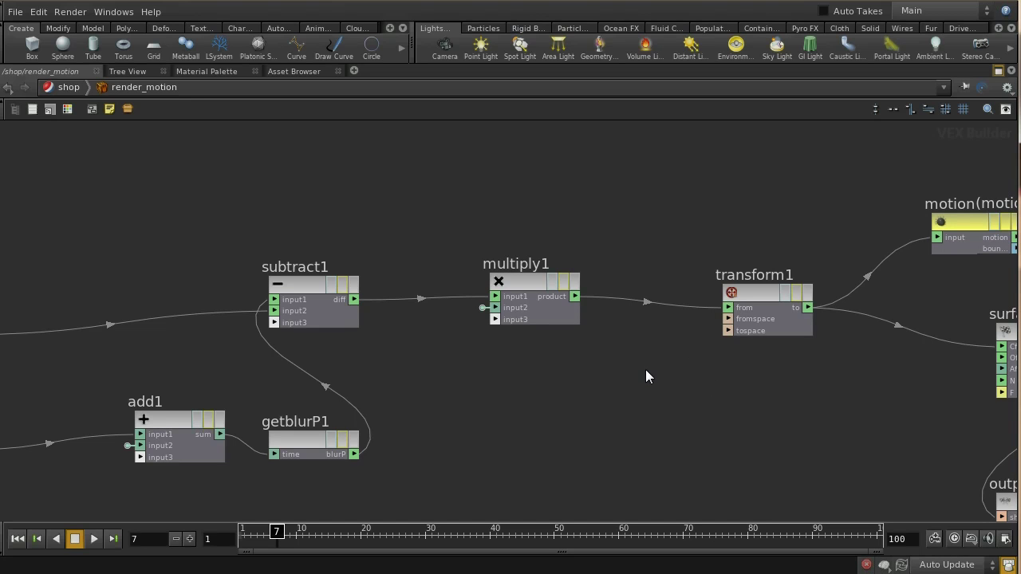
Go up to the shop level and display render_motion's material parameters
key(u)
key(p)
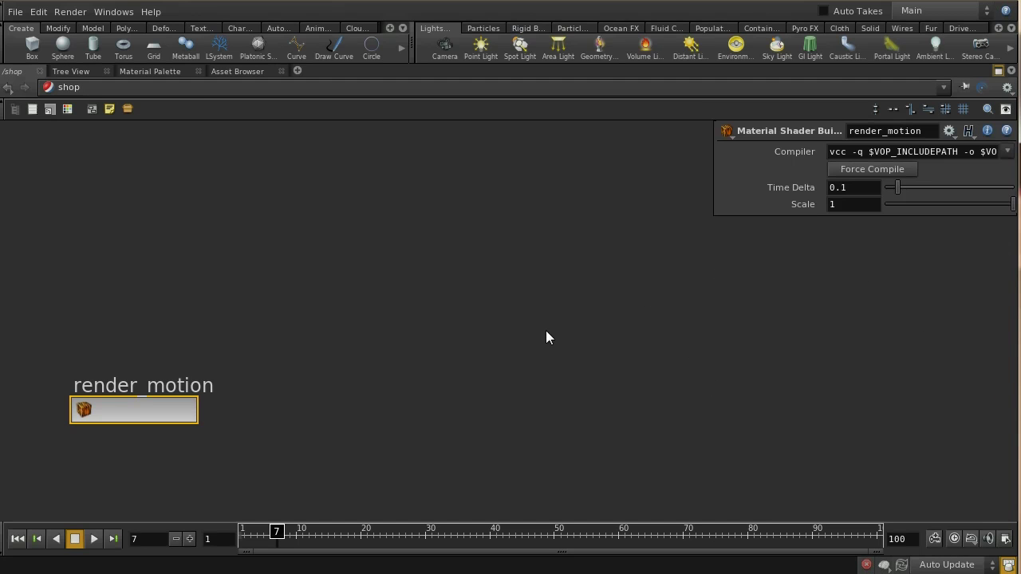
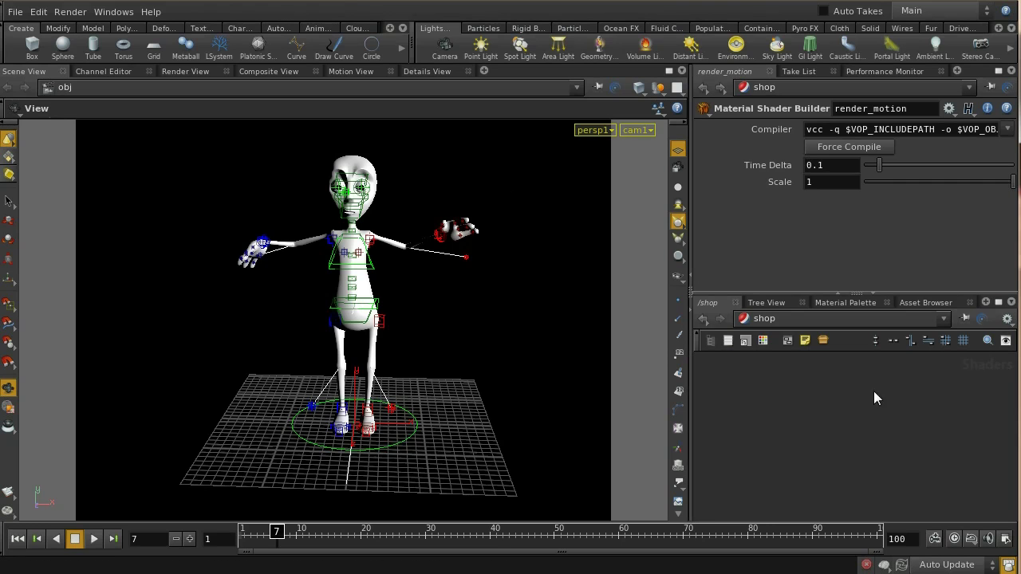
Return to the object level and assign /shop/render_motion as toon_character1's Skin Material
click(788, 318)
click(813, 367)
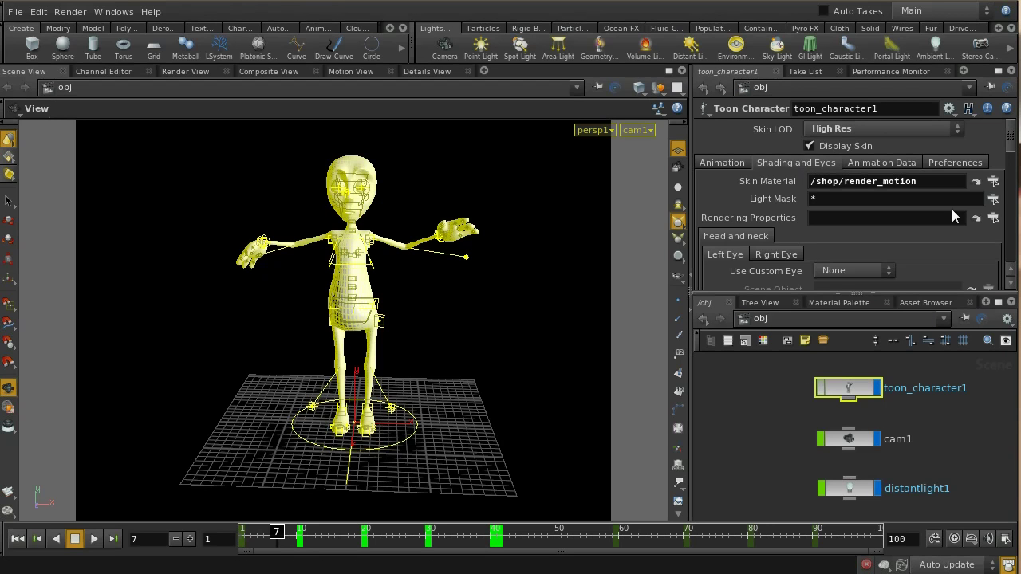
click(993, 181)
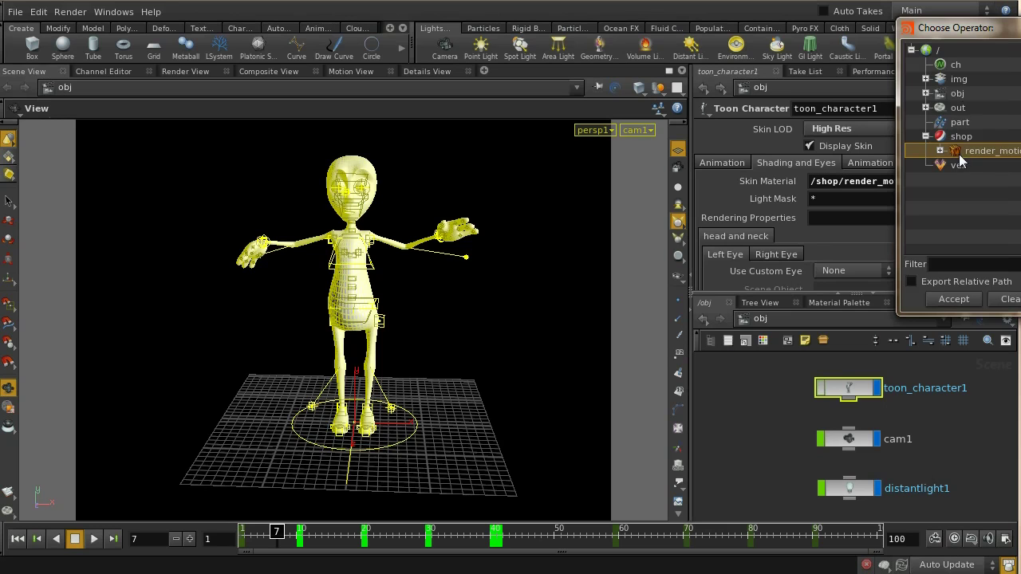
click(949, 300)
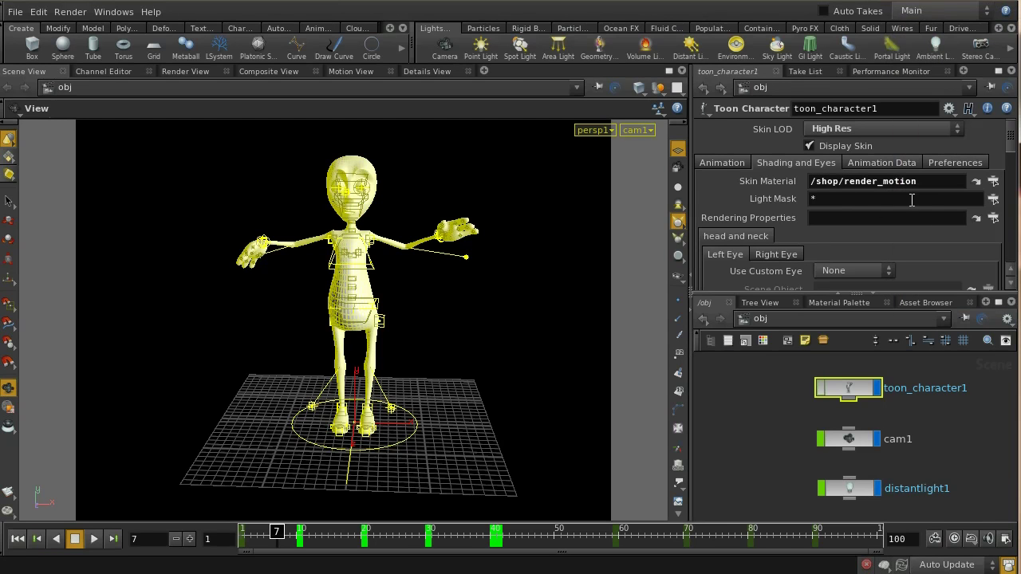
Add a Mantra render node below mantra_ipr in the out network
click(760, 317)
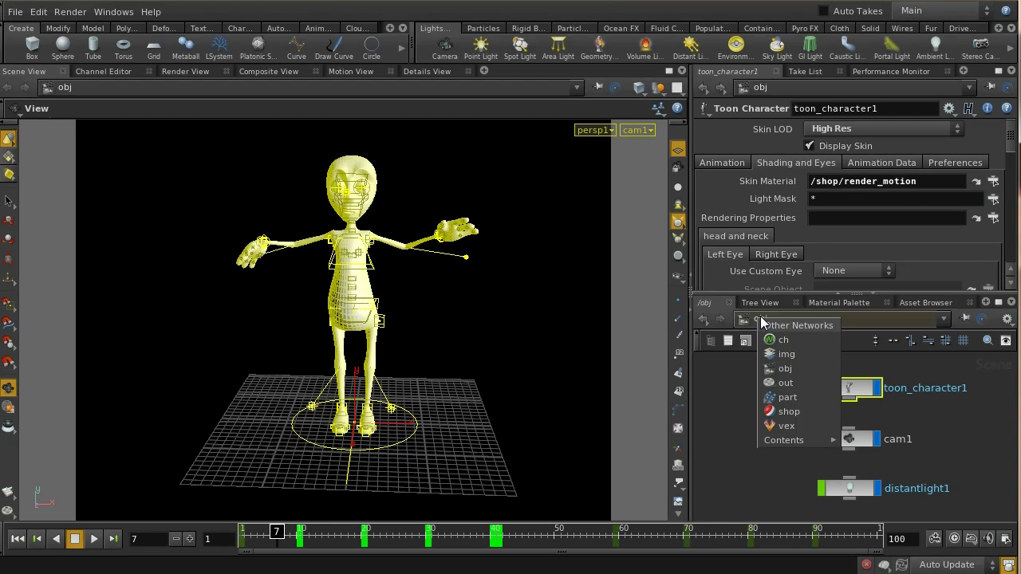
click(785, 383)
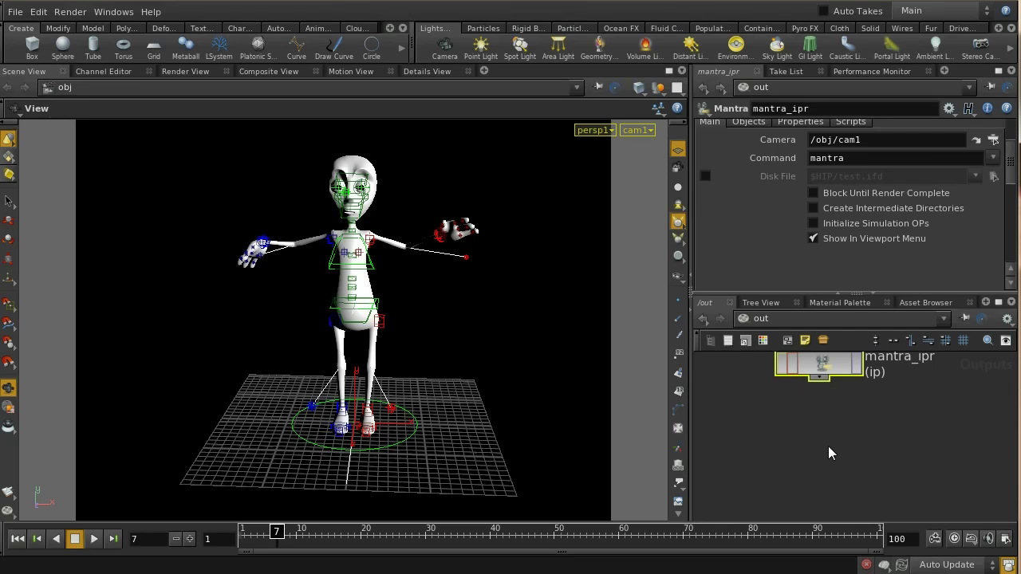
middle_drag(801, 435, 832, 452)
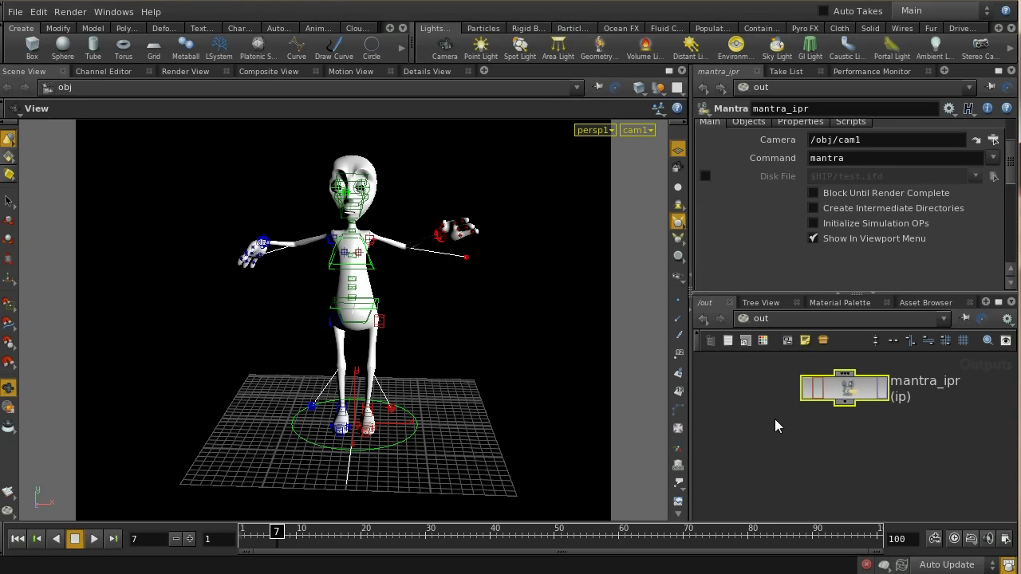
key(Tab)
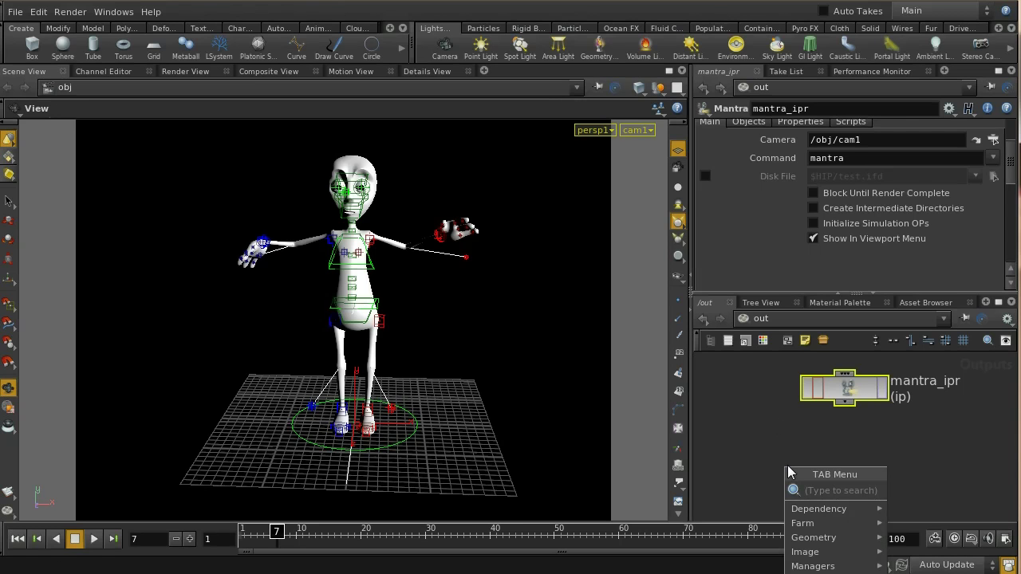
text(Mantra)
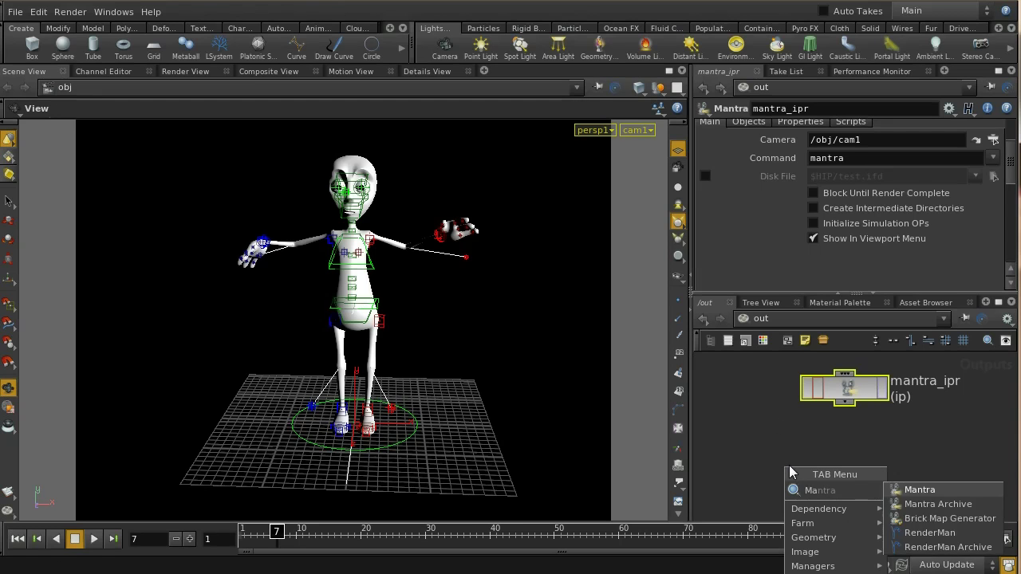
click(912, 495)
click(847, 478)
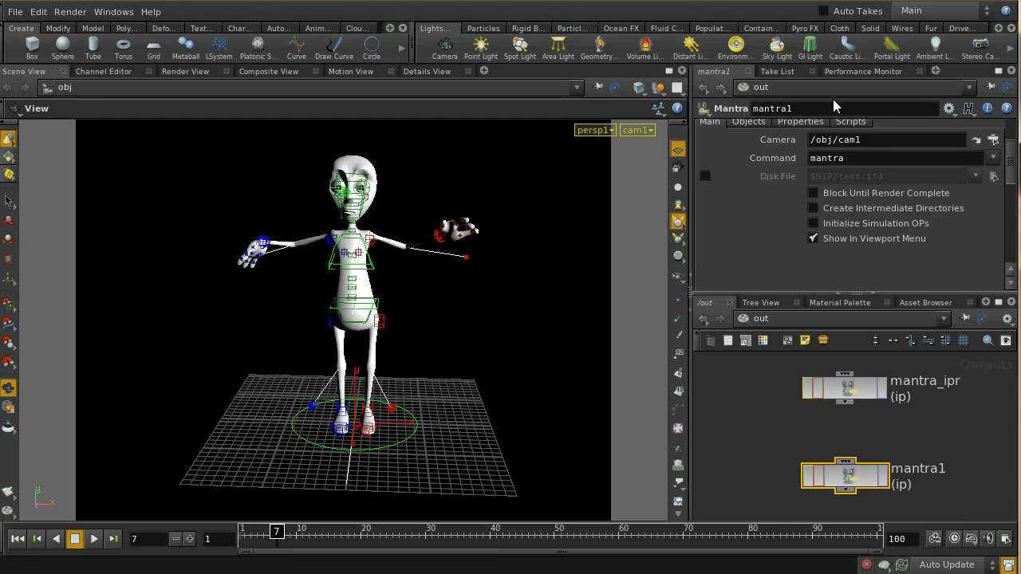
Rename the new Mantra node as mantra_render_motion
click(822, 109)
text(_render_motio)
text(n)
key(Return)
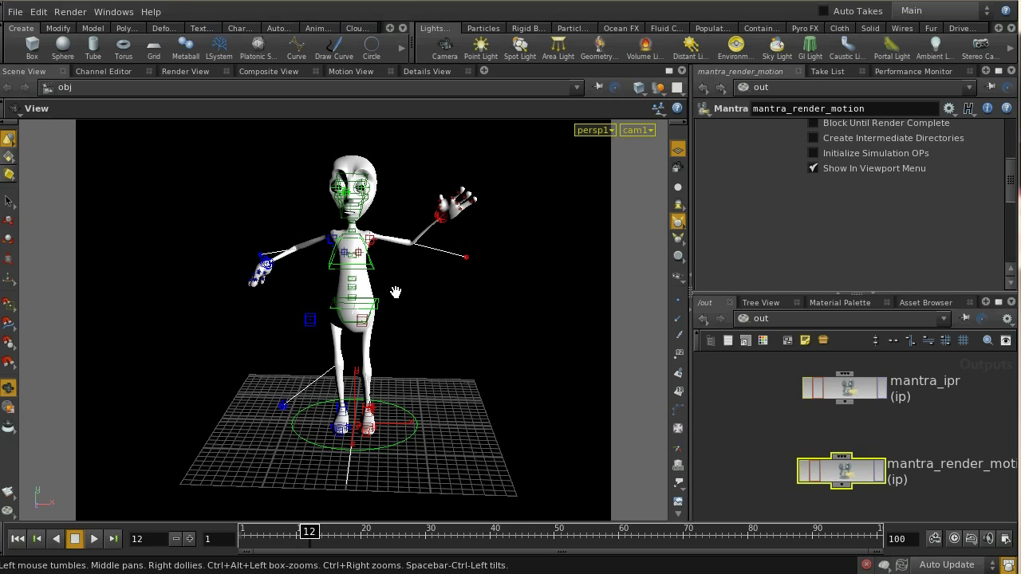
Return to the object level and set toon_character1's Skin Material to /shop/clay
click(858, 320)
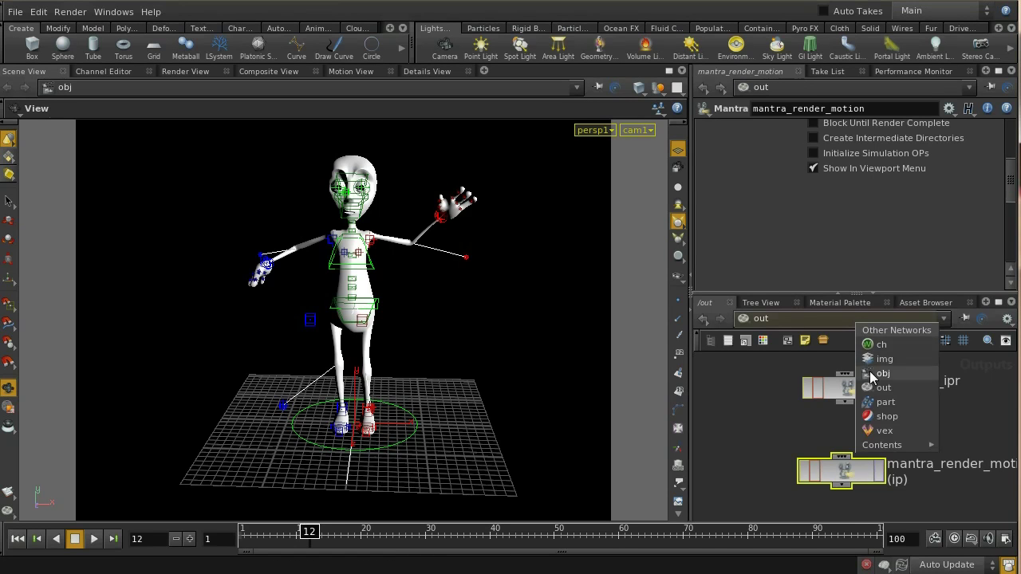
click(863, 357)
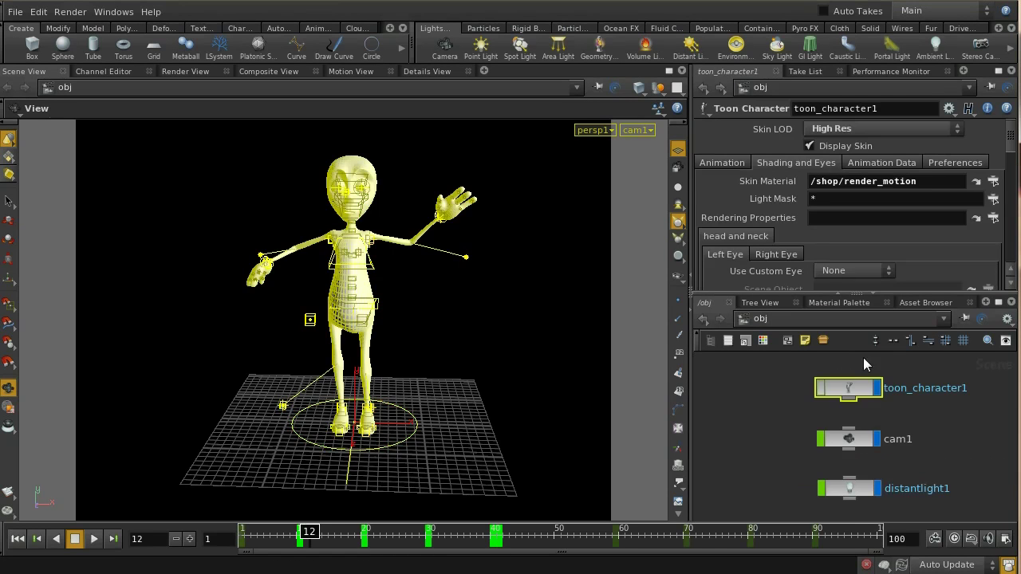
click(993, 181)
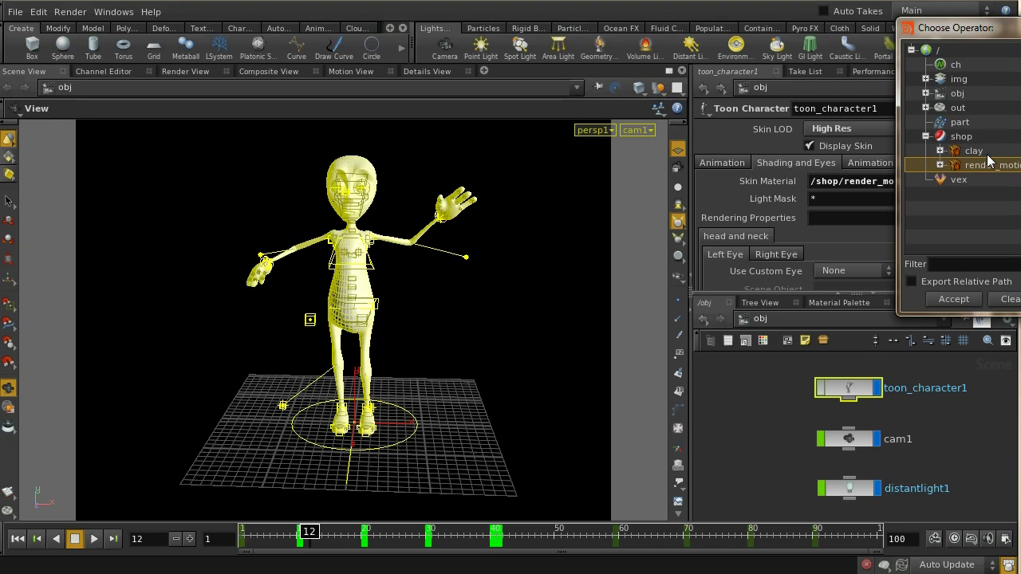
click(964, 301)
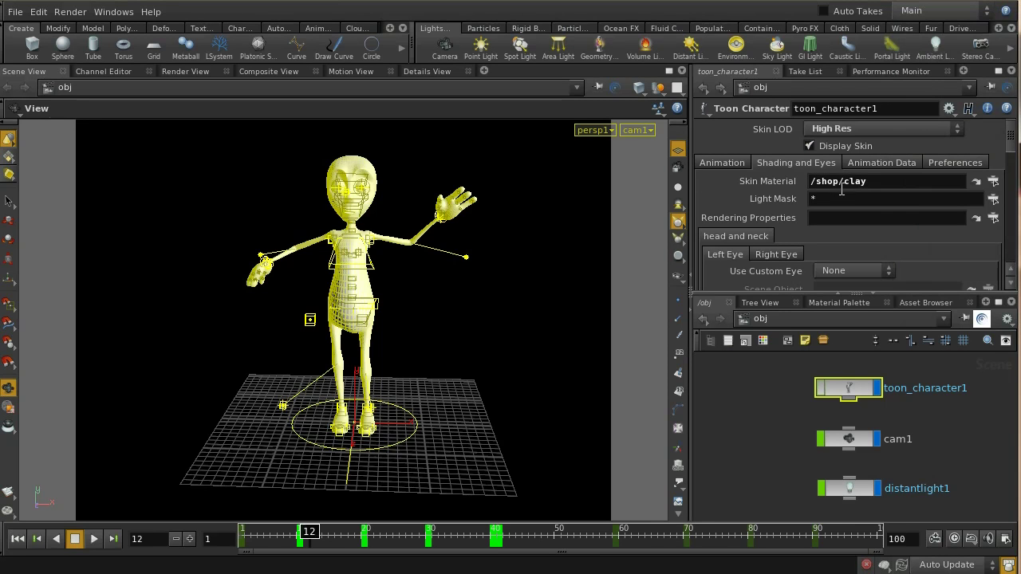
click(721, 426)
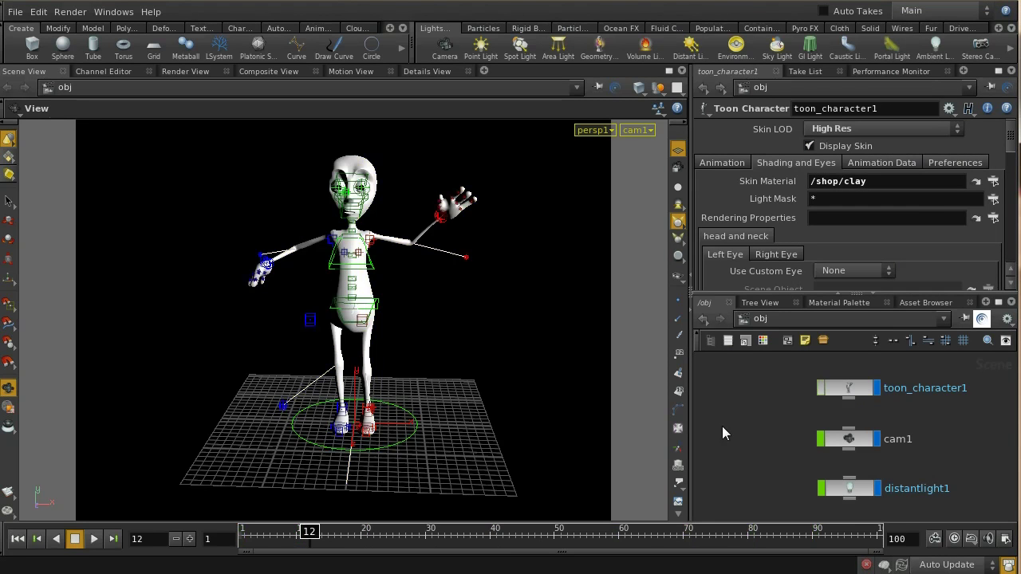
Render frame 12 from mantra_render_motion in the out network and examine the character in the MPlay window
click(756, 318)
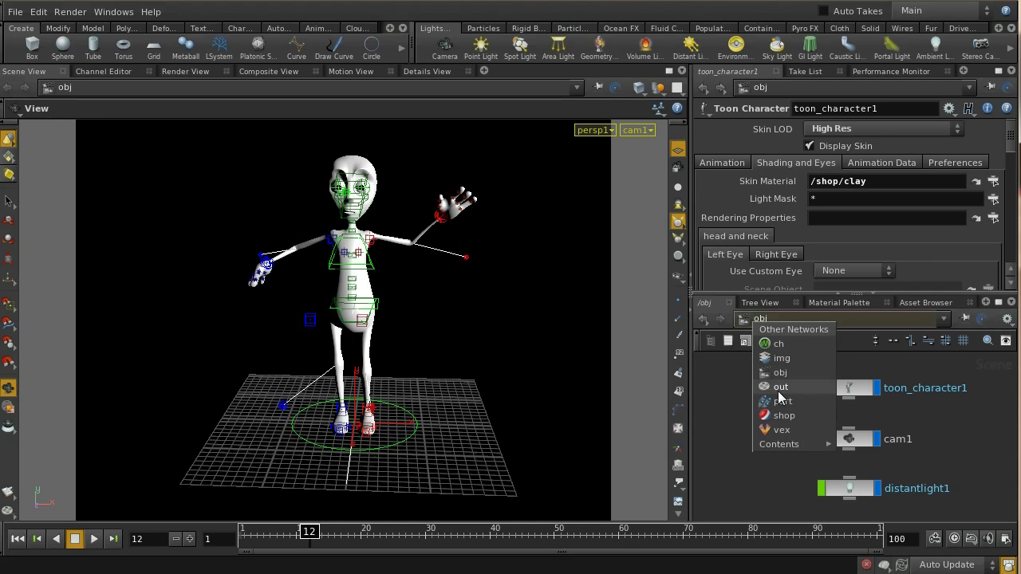
click(779, 397)
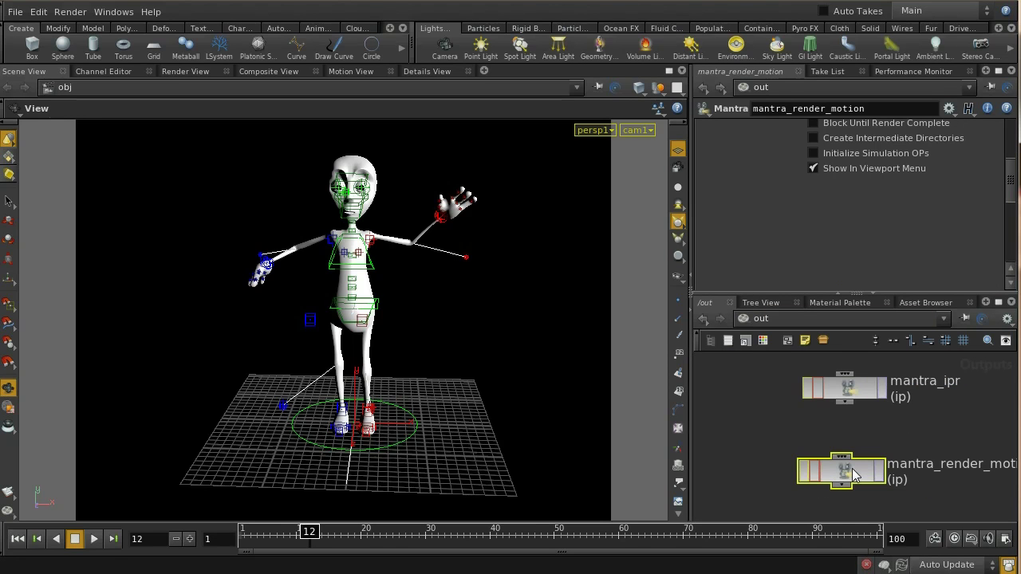
click(880, 477)
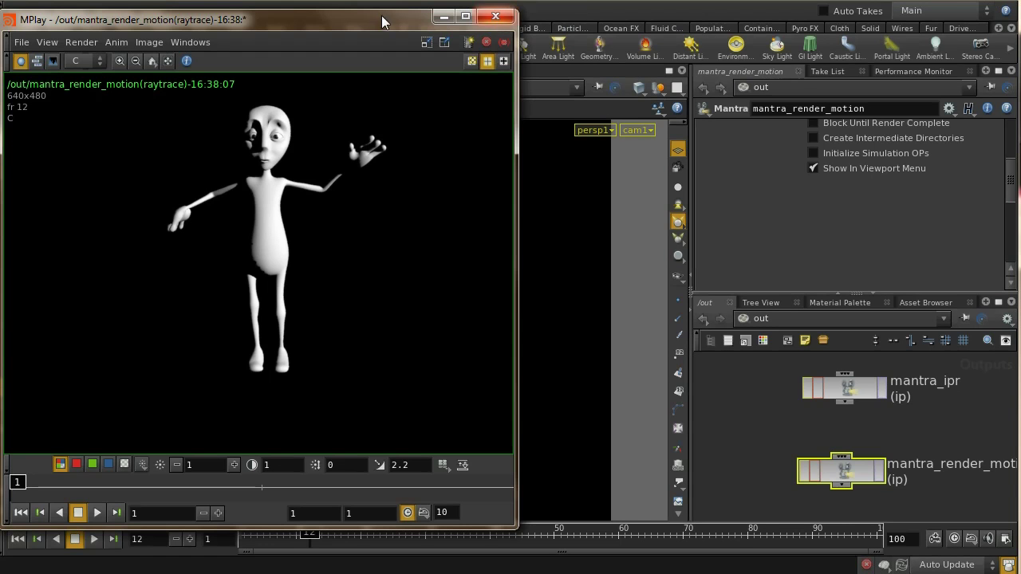
drag(348, 22, 780, 13)
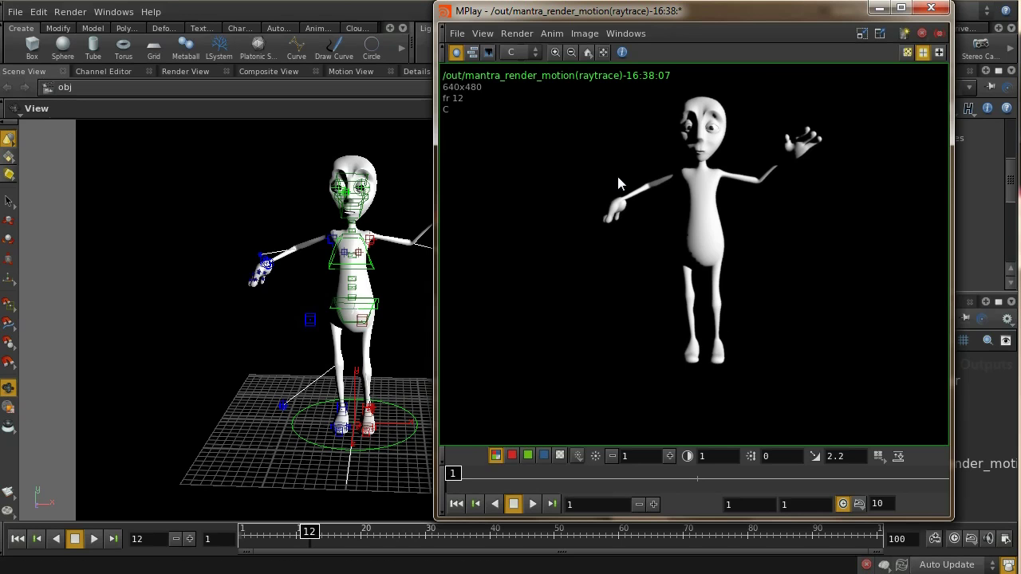
drag(752, 19, 376, 21)
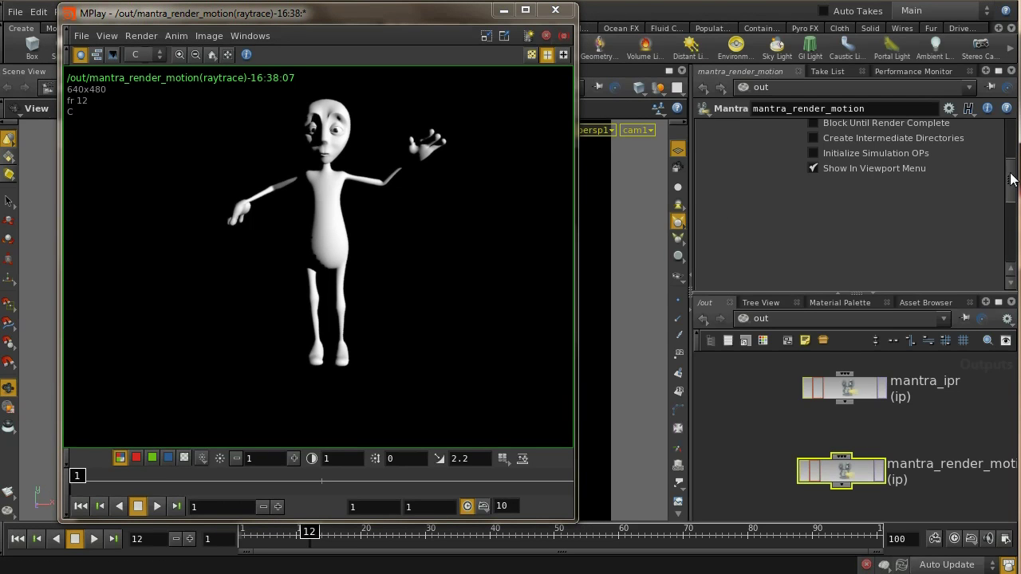
Enable Allow Motion Blur in the sampling properties of mantra_render_motion
drag(1010, 179, 1011, 152)
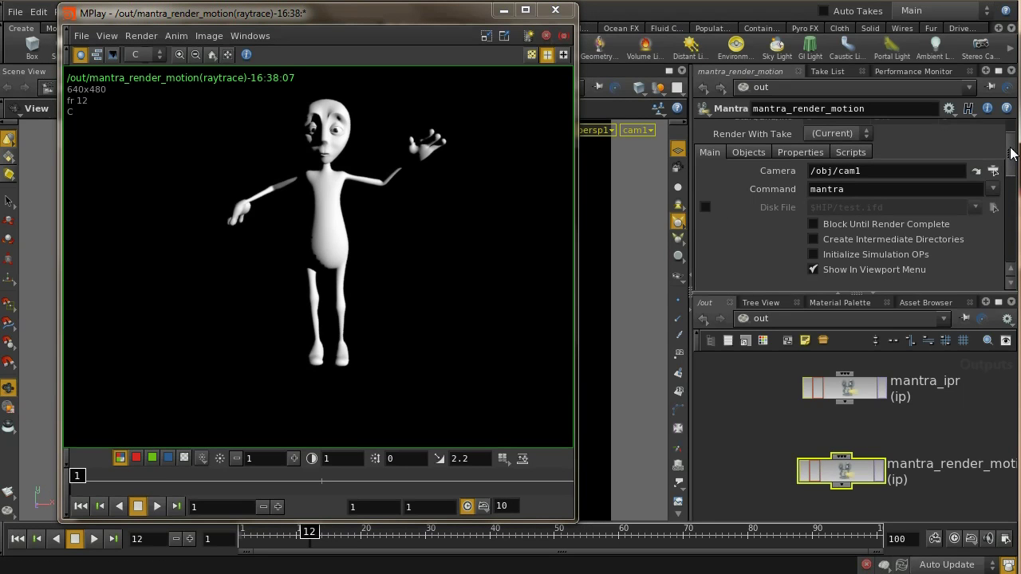
click(797, 152)
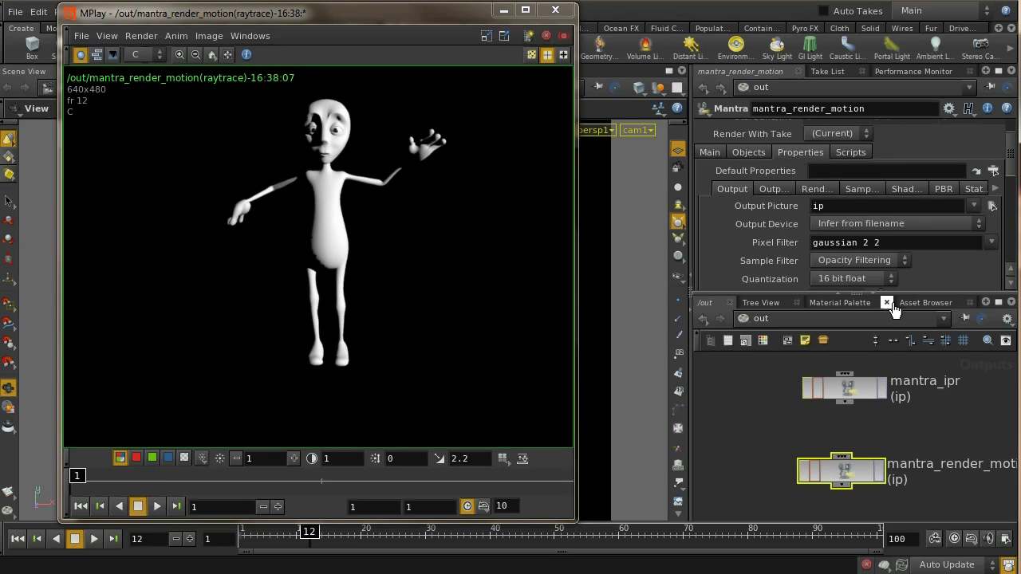
click(858, 190)
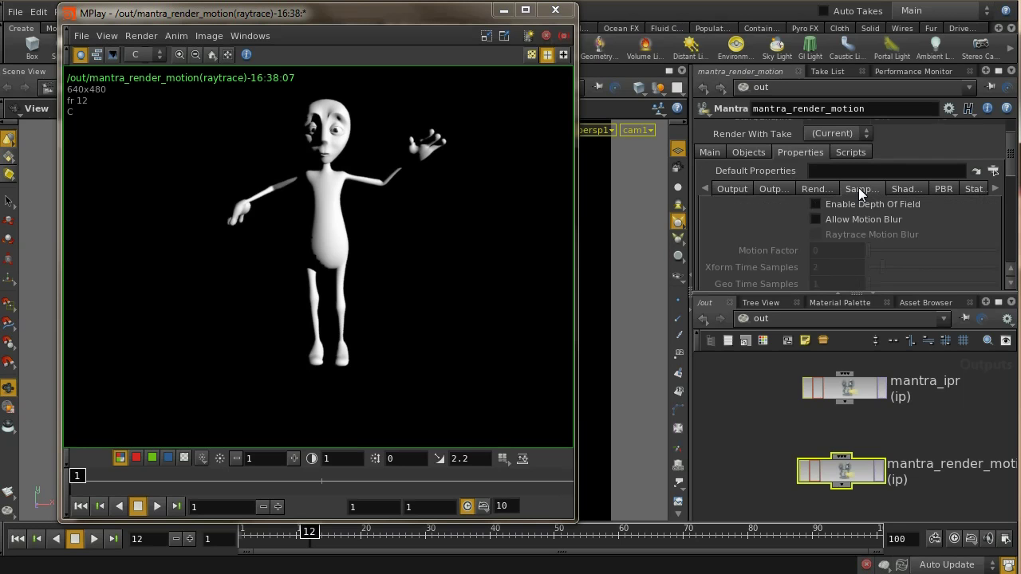
click(815, 219)
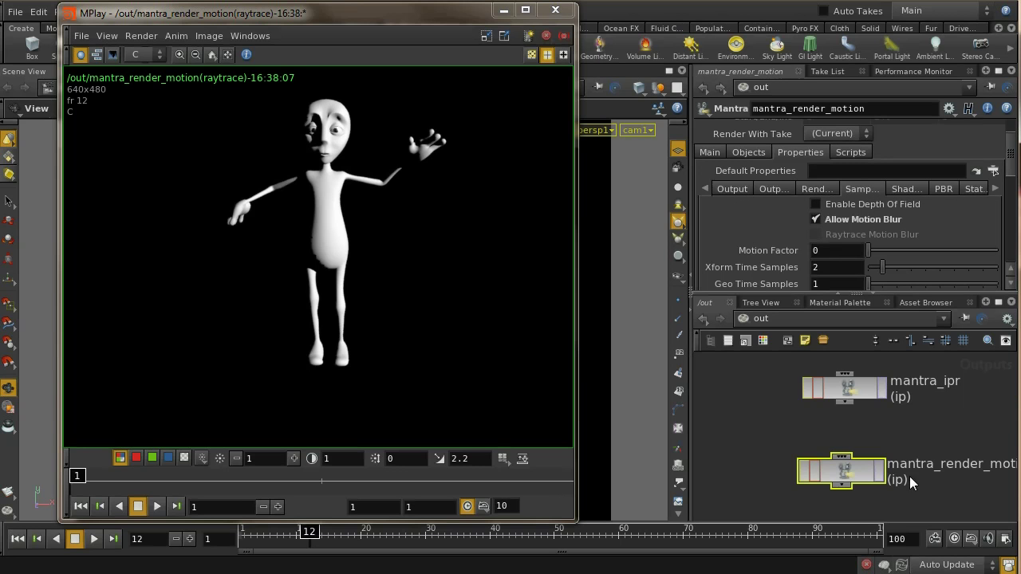
Render frame 12 again with motion blur allowed and inspect the character's arms and body for blur
click(881, 480)
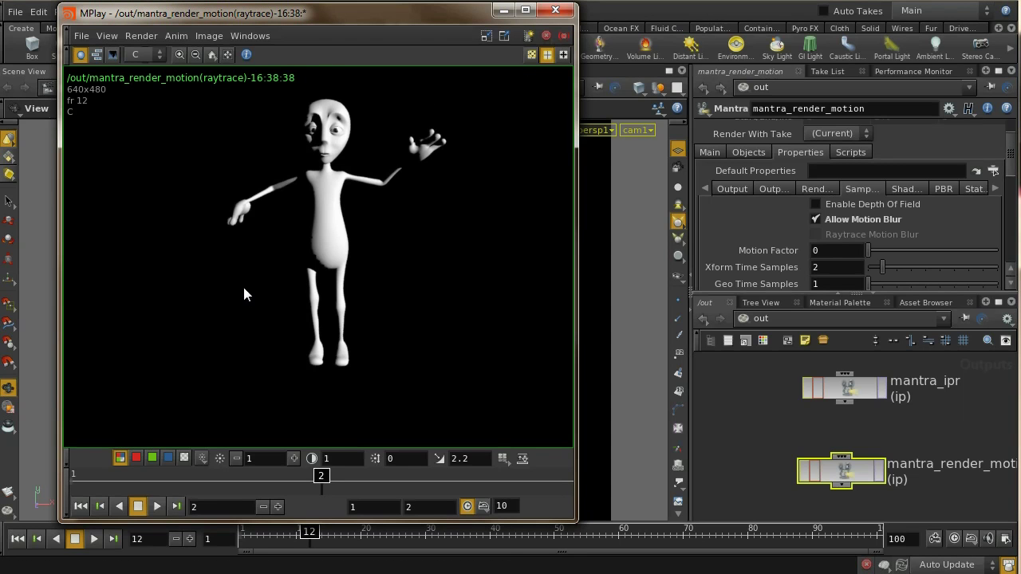
scroll(317, 248, up, 2)
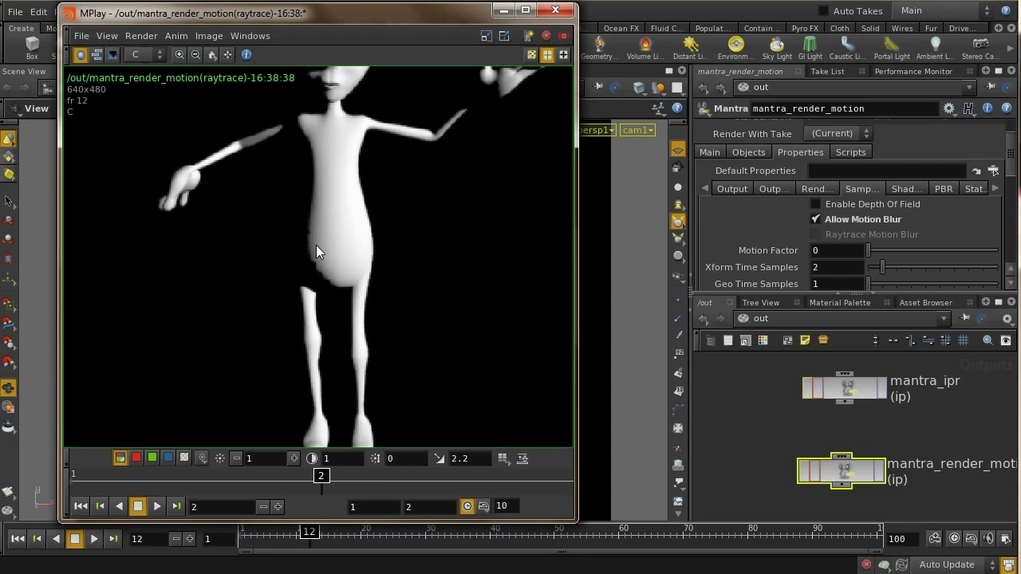
scroll(218, 193, down, 2)
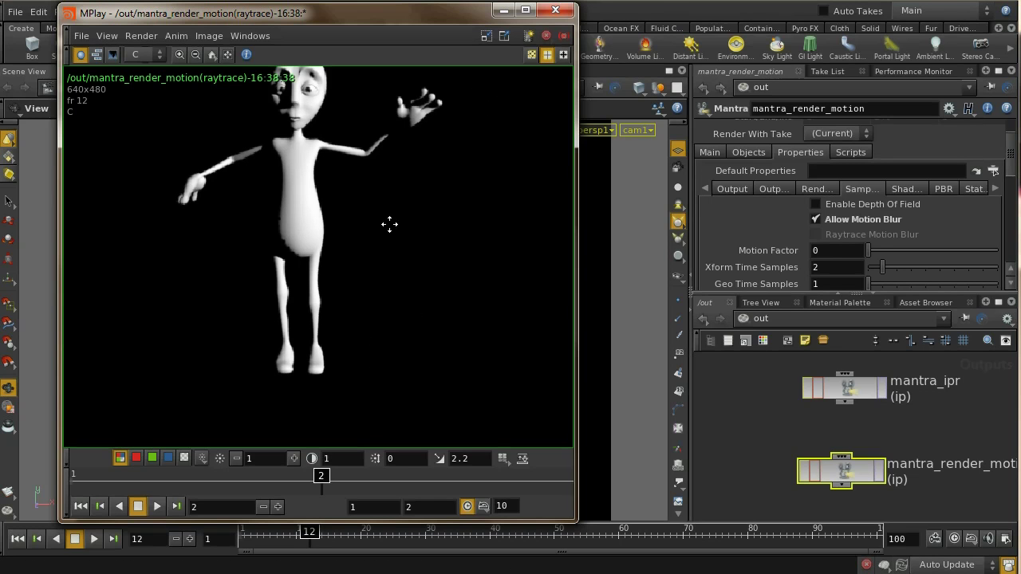
scroll(403, 251, down, 2)
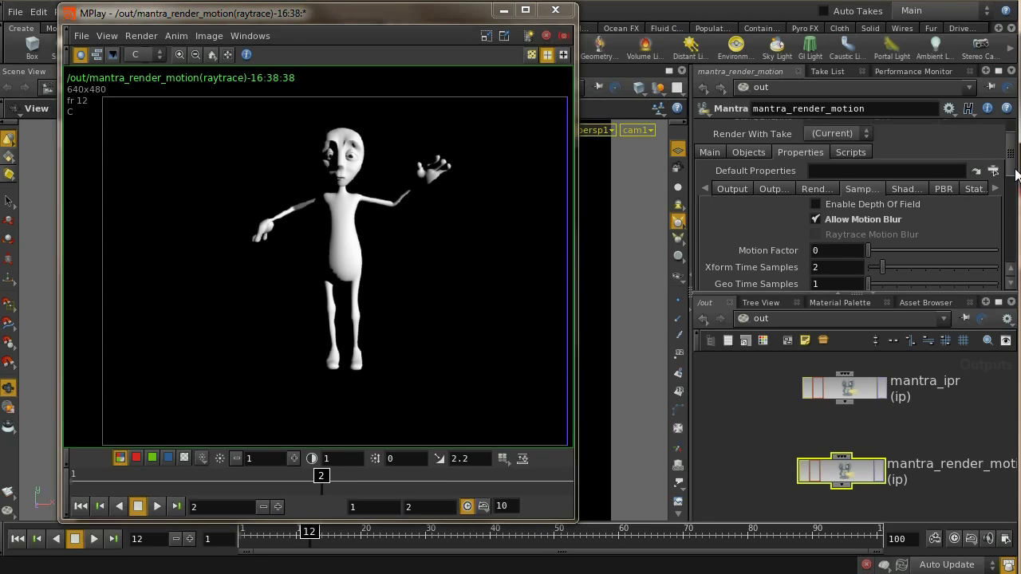
Read the parameter help for Xform Time Samples on mantra_render_motion
drag(1013, 171, 1015, 185)
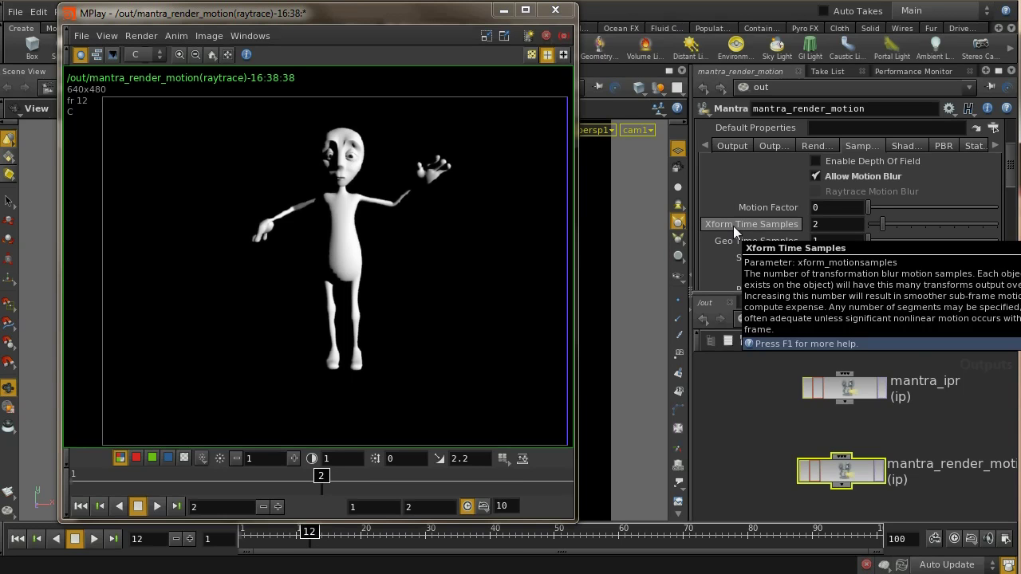
mouse_move(769, 228)
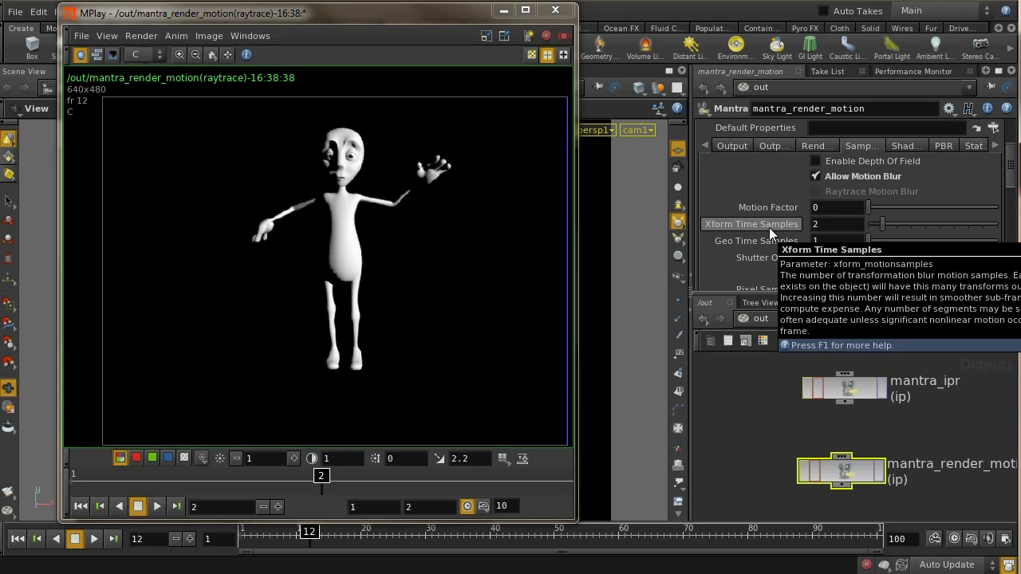
Return to the object level and display toon_character1's Animation parameters
click(755, 318)
click(779, 370)
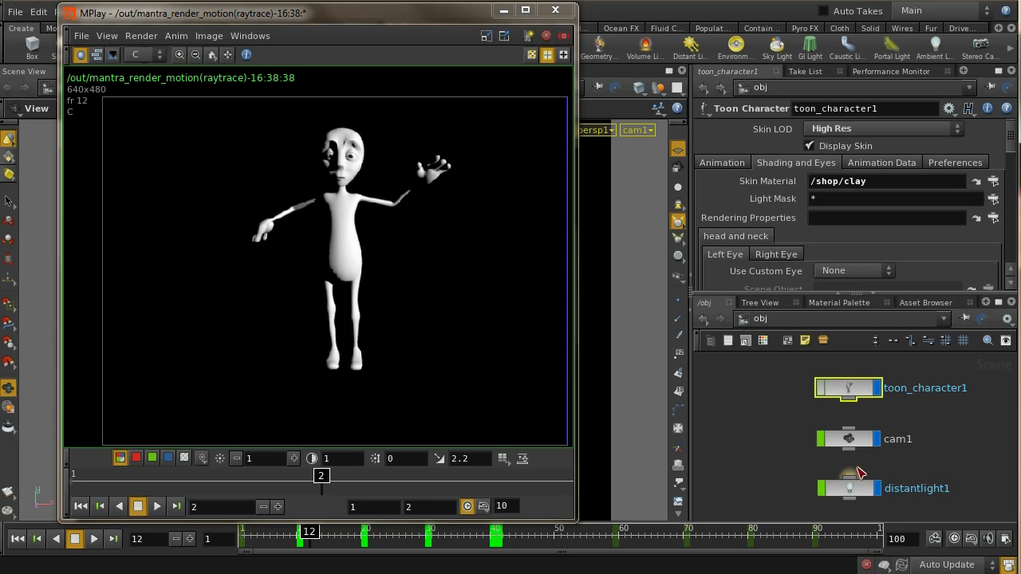
click(735, 162)
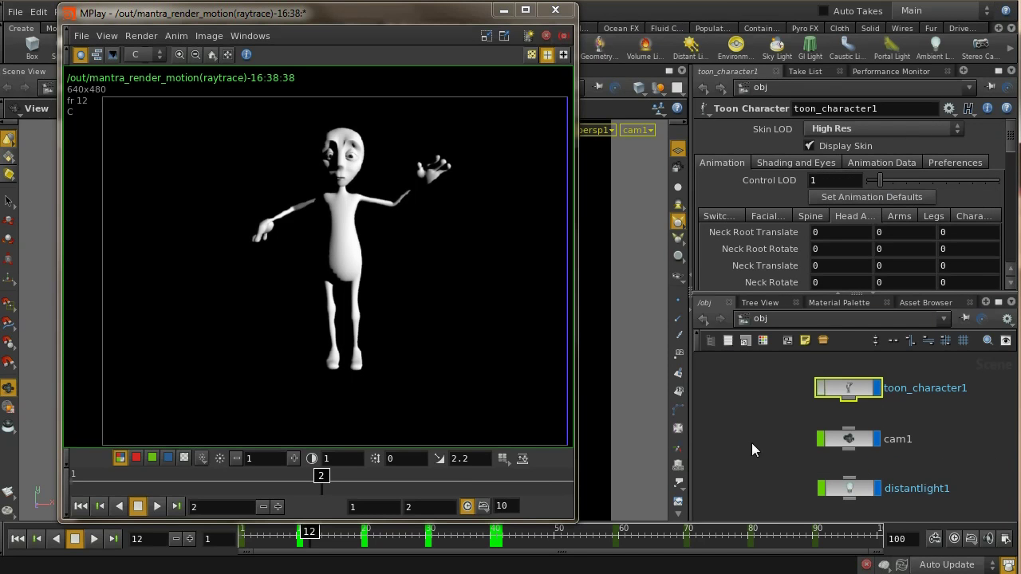
Add a temporary Geometry object beside cam1 at the object level
key(h)
key(Tab)
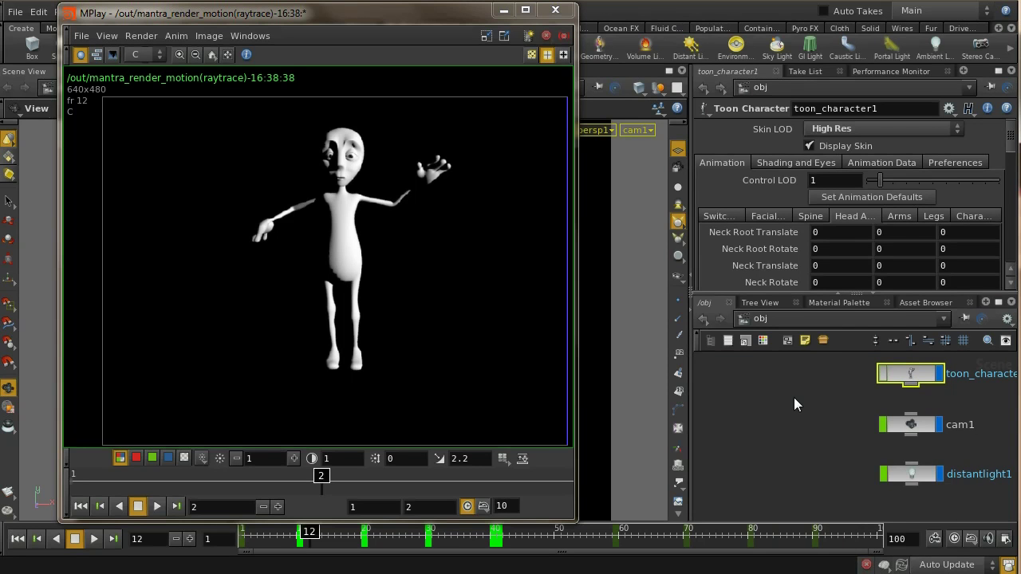
key(Tab)
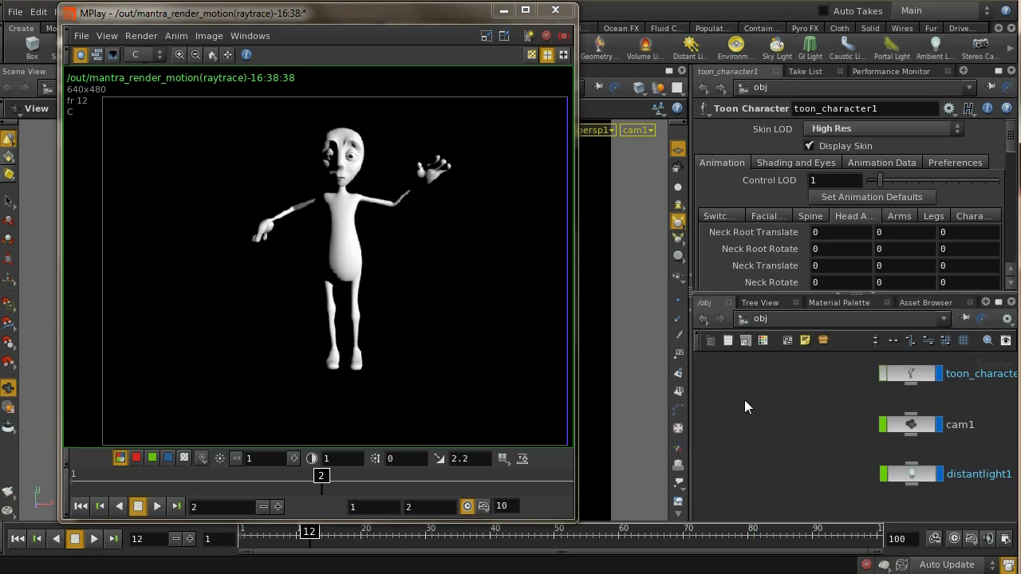
key(Tab)
text(ge)
click(853, 428)
click(789, 425)
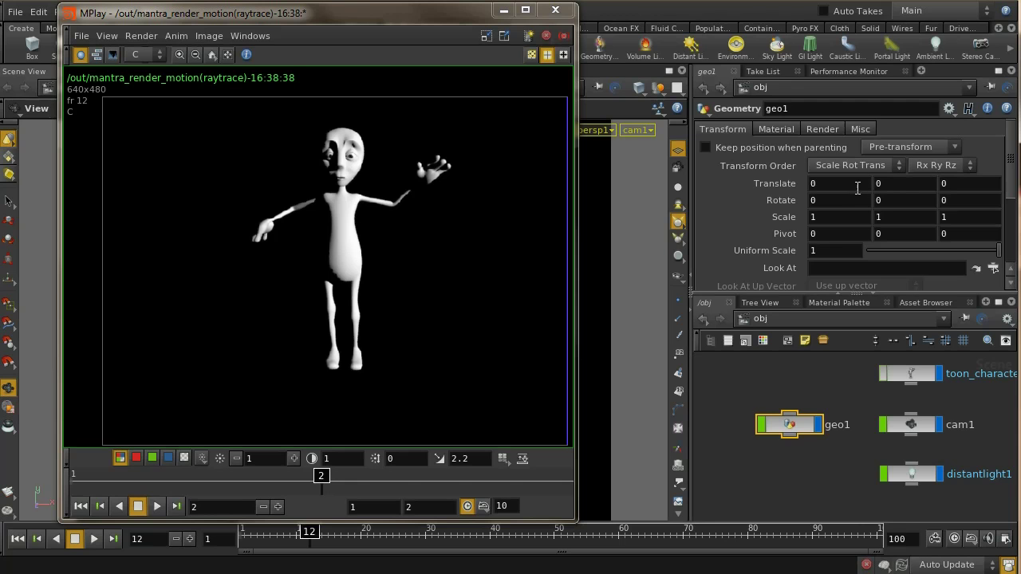
Check the motion blur sampling parameters of mantra_render_motion, and delete the temporary Geometry object at the object level
click(776, 322)
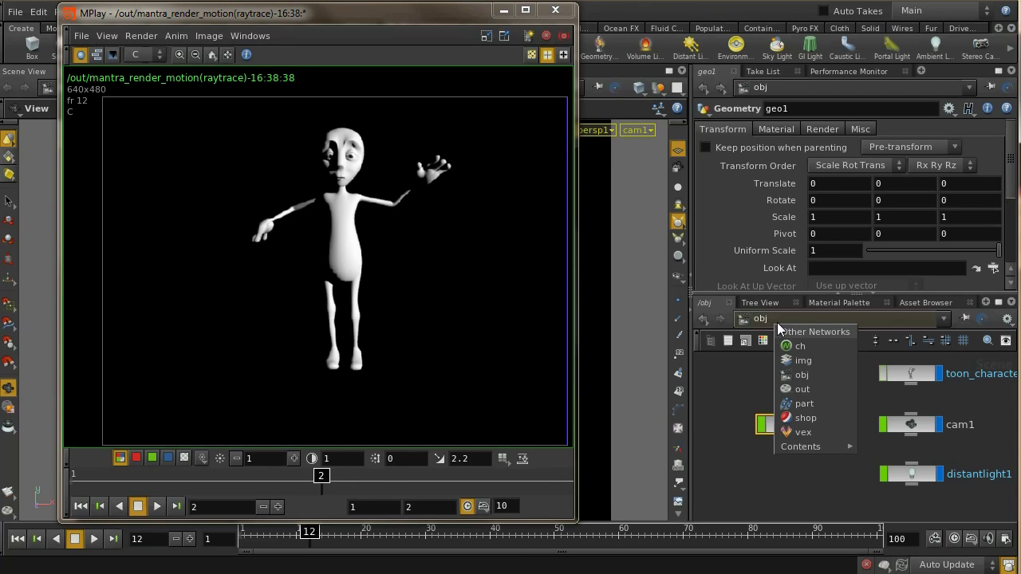
click(801, 389)
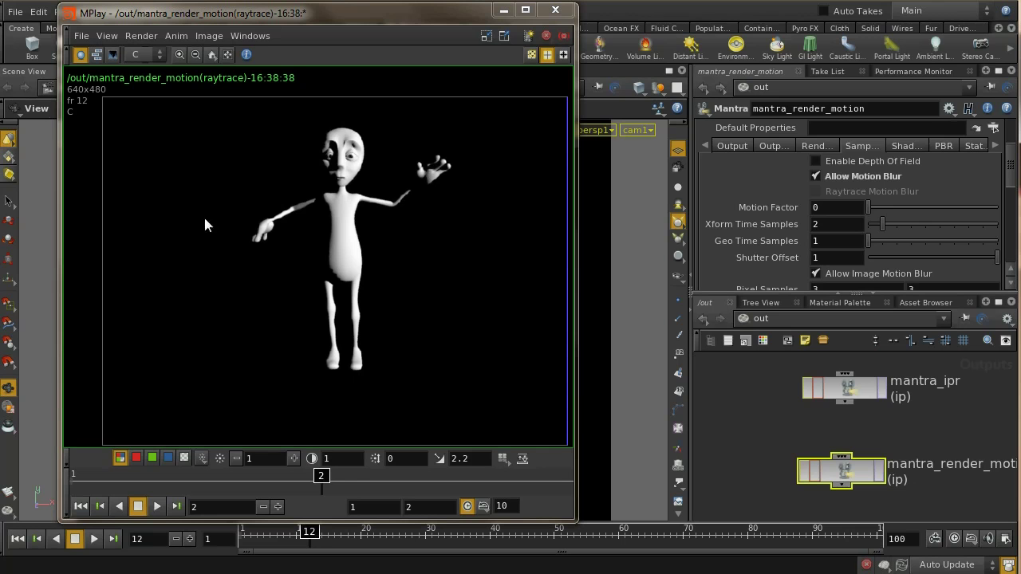
click(750, 318)
click(774, 372)
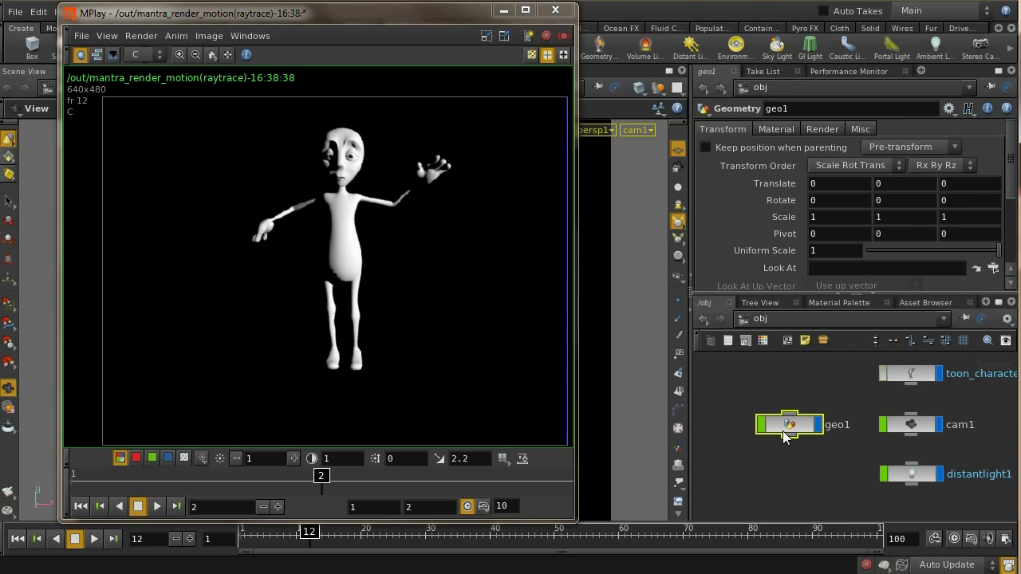
key(Delete)
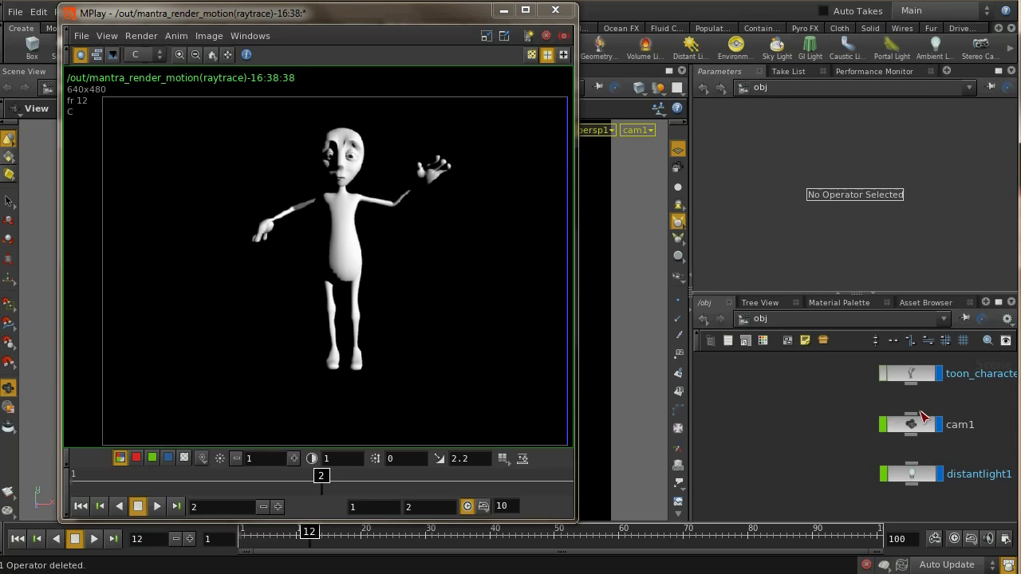
Examine the Xform Time Samples, Geo Time Samples and image motion blur parameters of mantra_render_motion
click(746, 319)
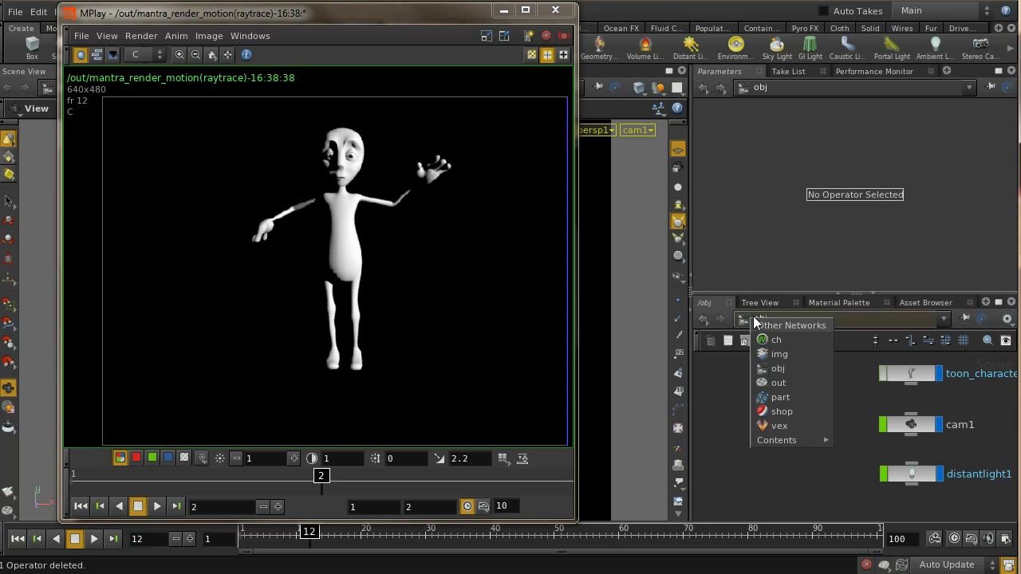
click(780, 384)
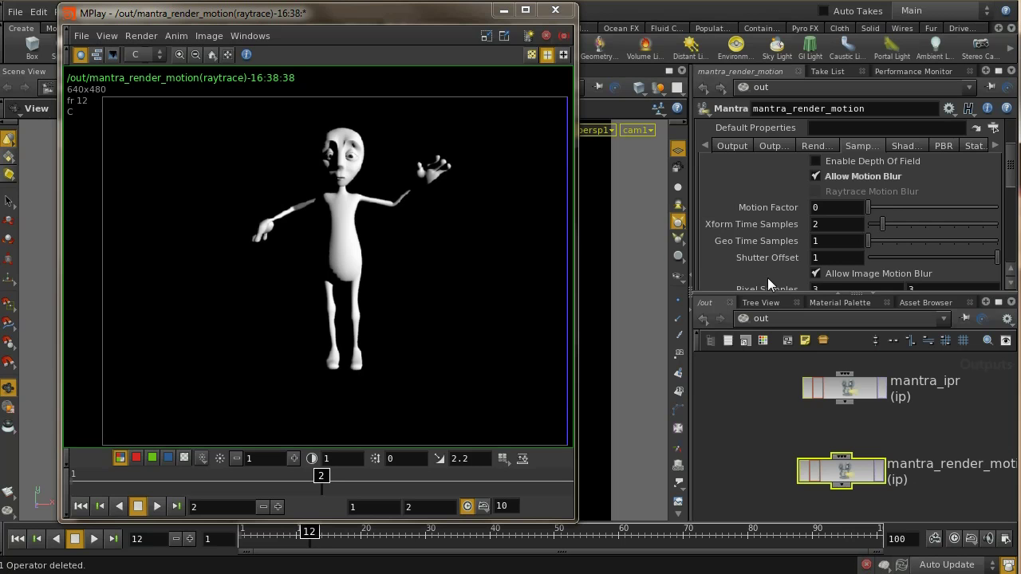
scroll(1012, 183, down, 2)
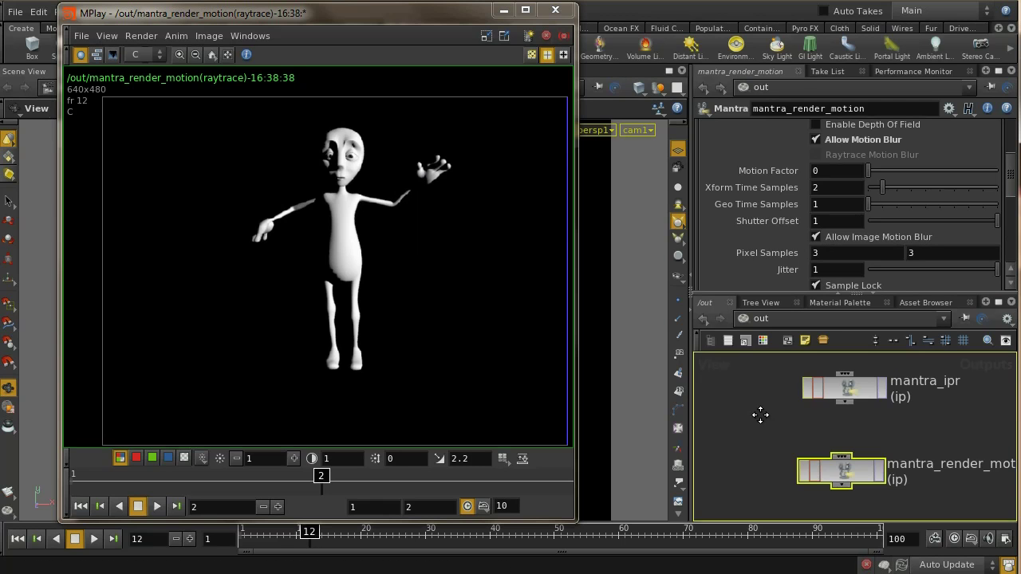
middle_drag(760, 414, 815, 410)
Create a temporary Geometry object to inspect its Geometry Velocity Blur render sampling option, and delete the object
click(758, 319)
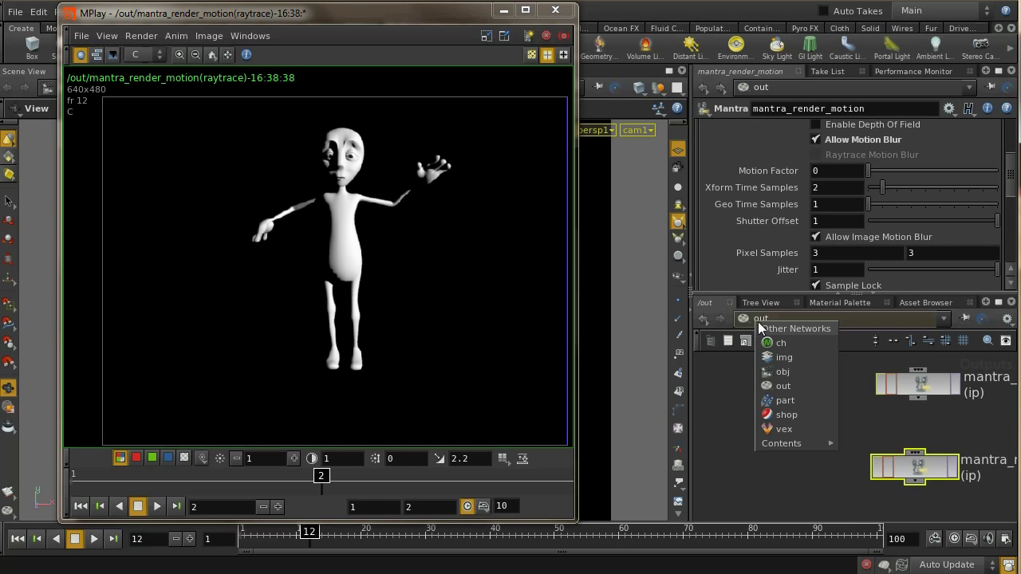
click(788, 375)
key(Tab)
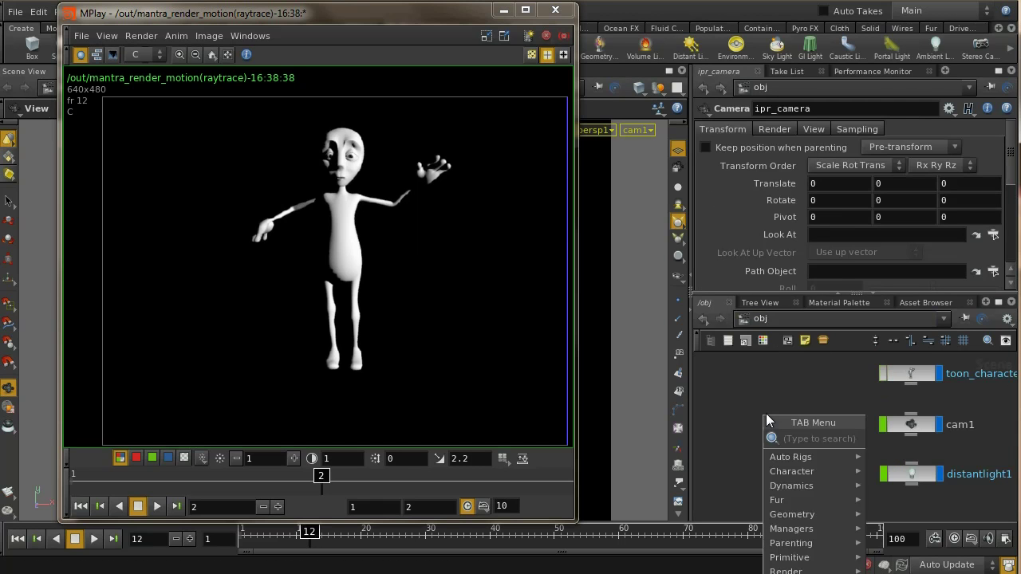
text(ge)
click(873, 436)
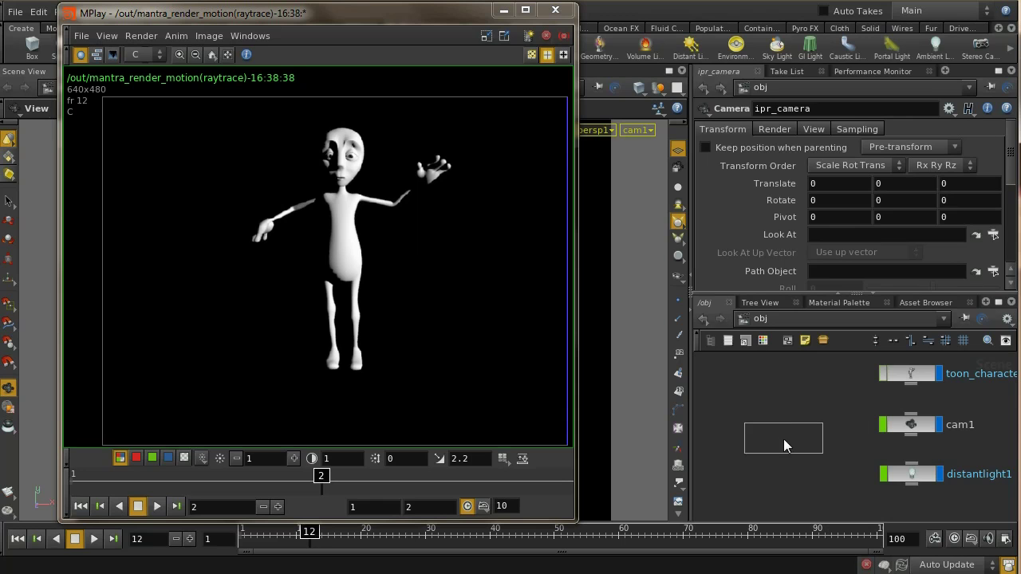
click(782, 438)
click(820, 130)
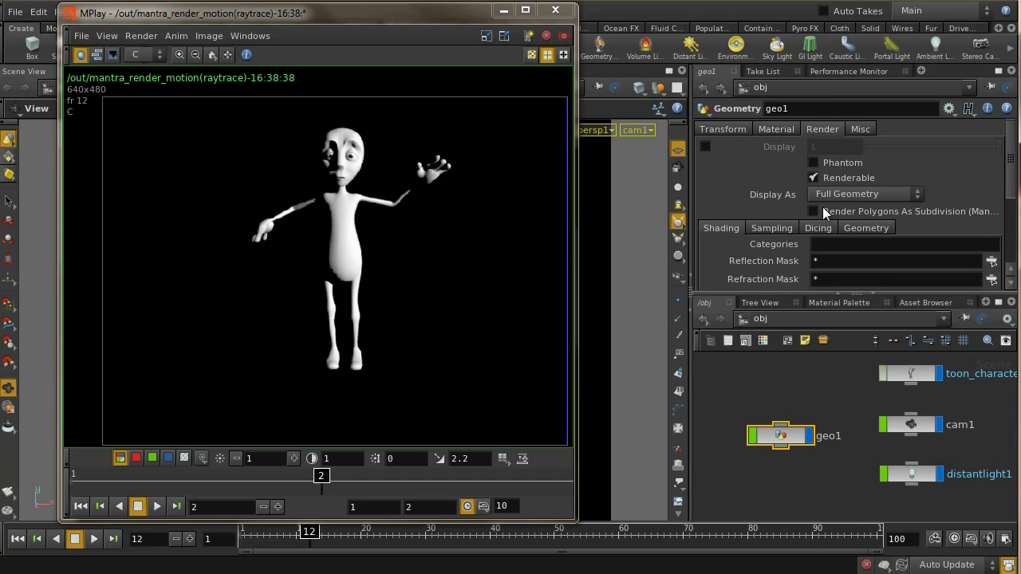
click(770, 228)
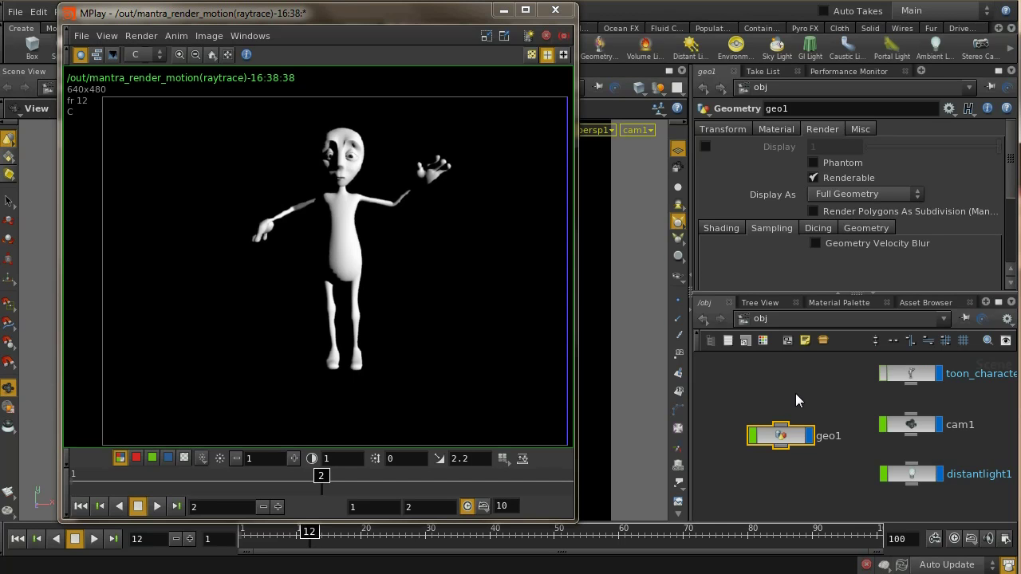
key(Delete)
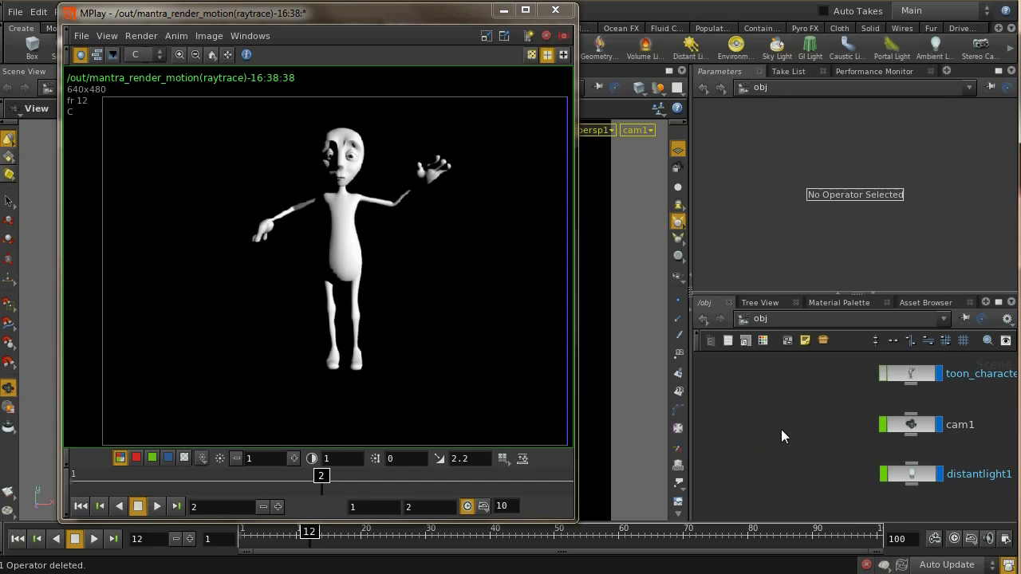
Set Geo Time Samples to 2 on mantra_render_motion and render frame 12 again
click(758, 318)
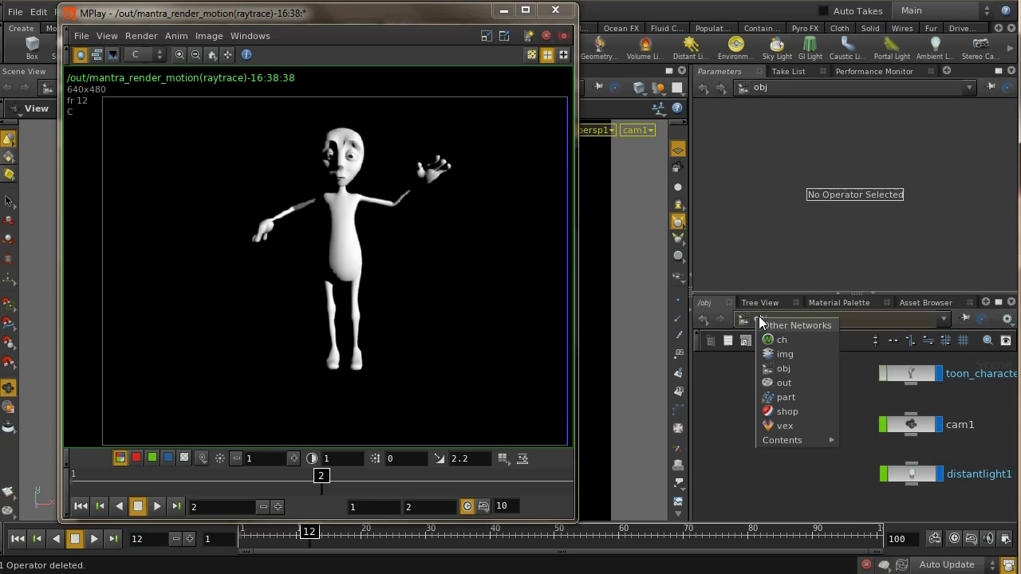
click(784, 382)
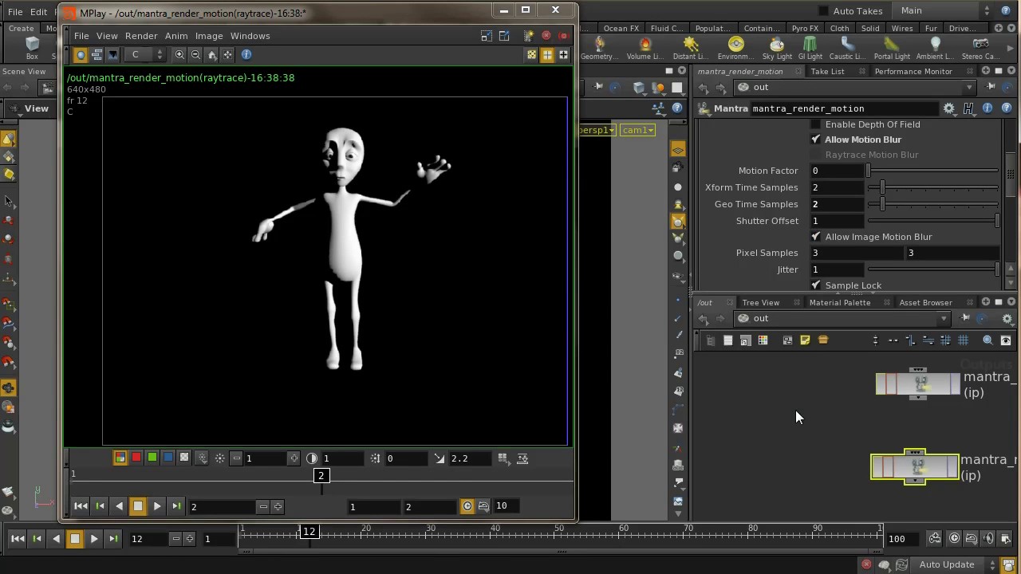
click(954, 473)
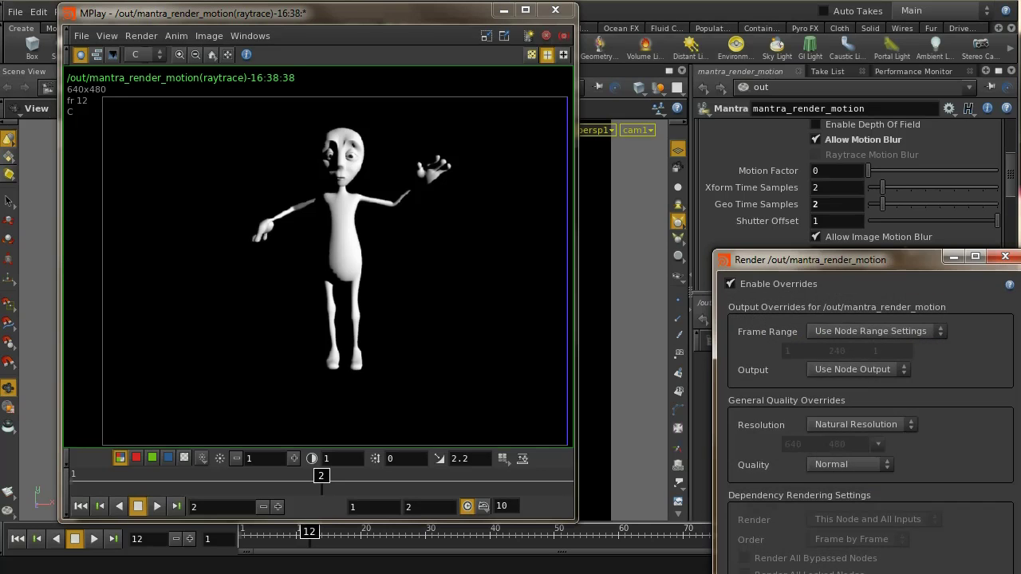
key(Escape)
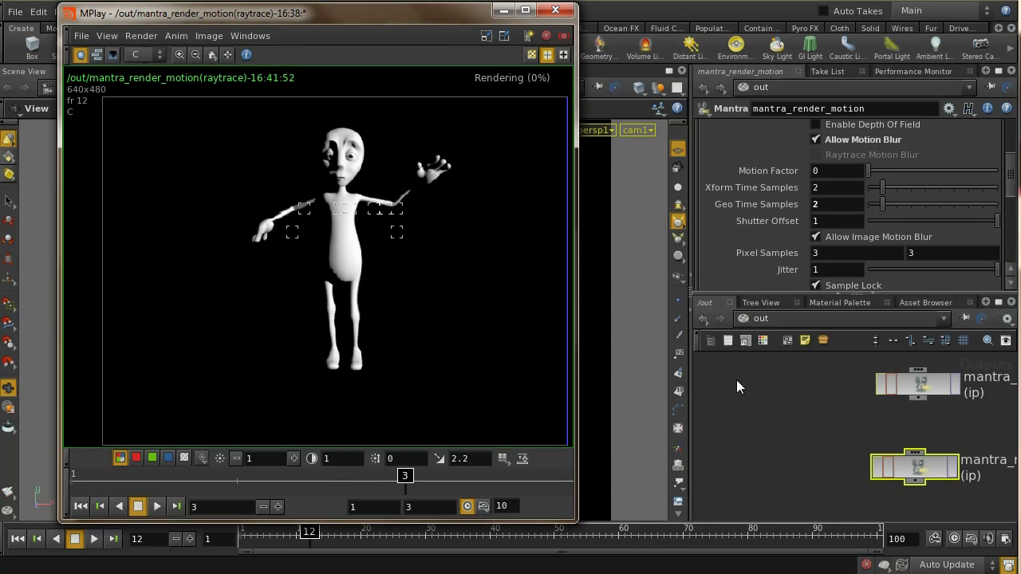
Compare the hands in the new render with the previous render in MPlay's image sequence
scroll(214, 281, up, 3)
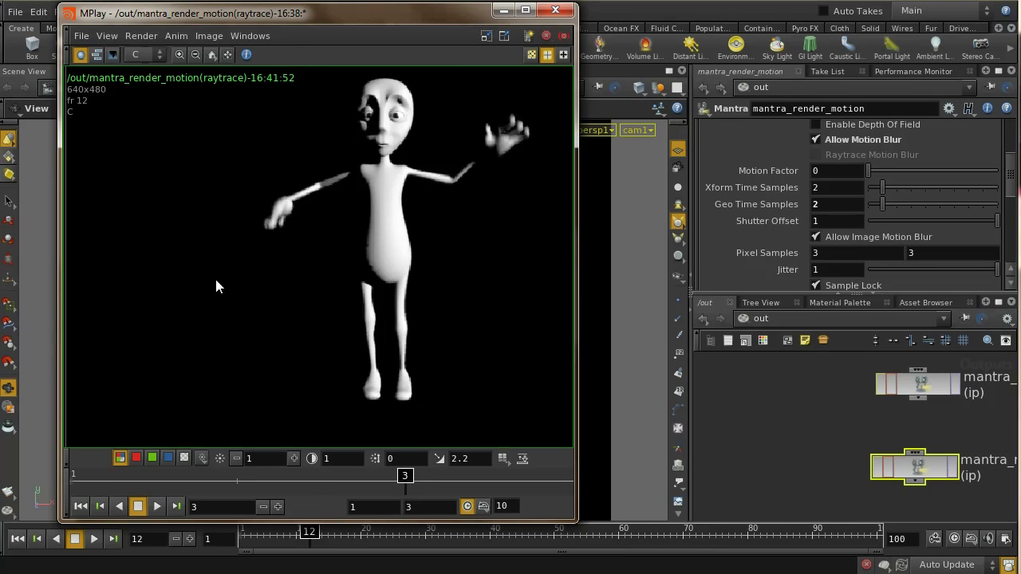
scroll(331, 221, down, 1)
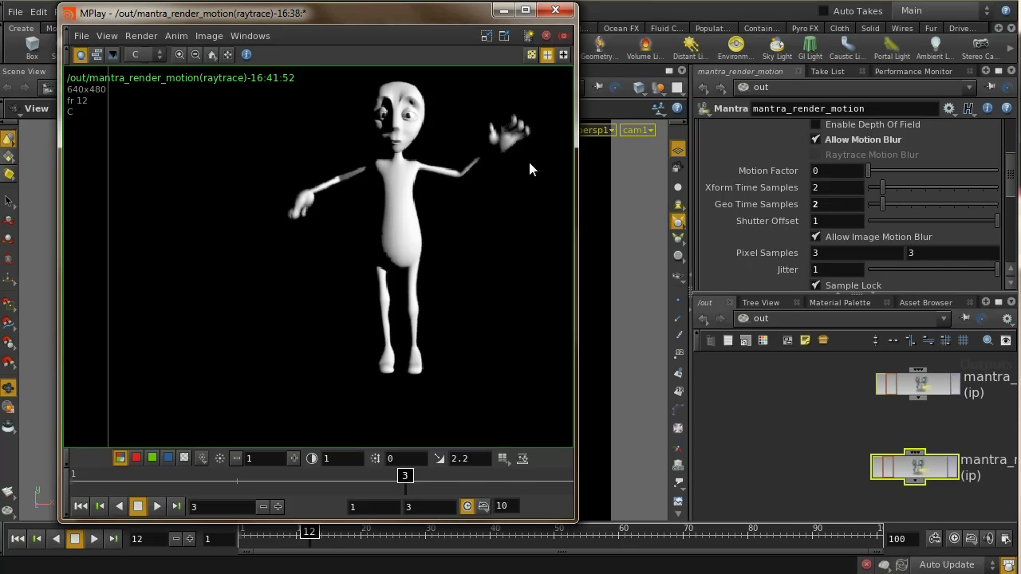
click(244, 481)
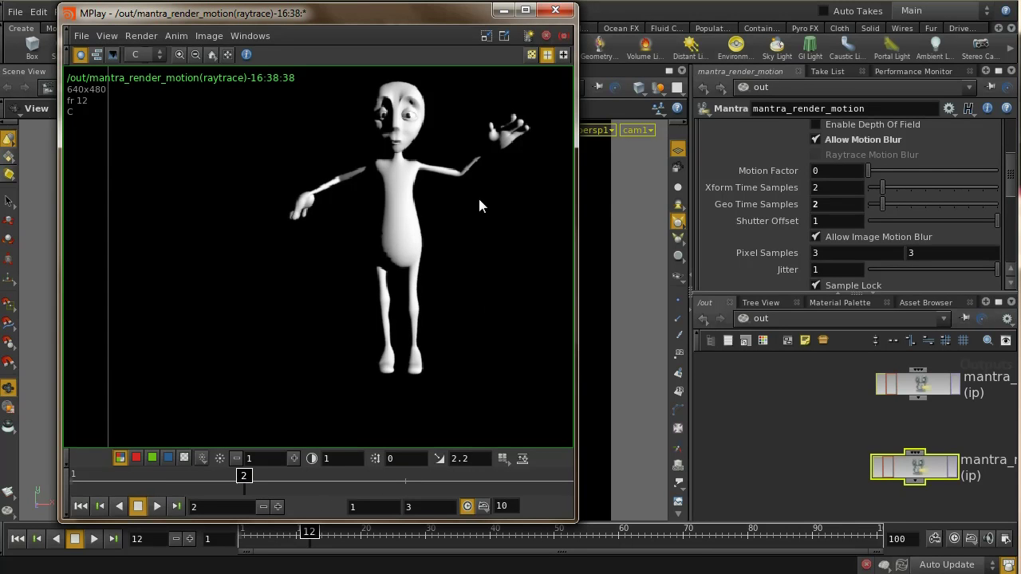
click(406, 478)
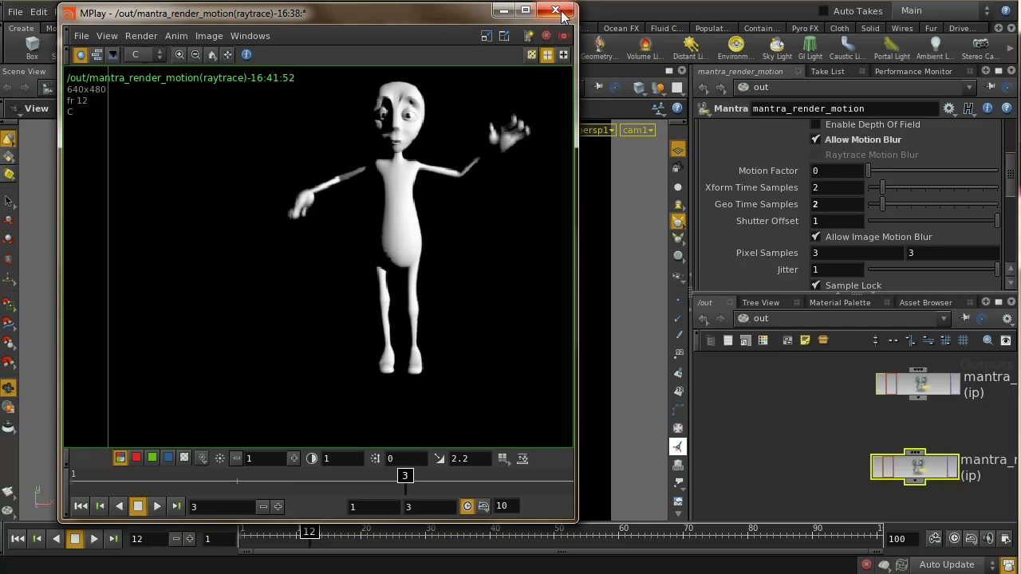
Disable Allow Image Motion Blur on mantra_render_motion, and render frame 12 to compare it with the second MPlay image
middle_drag(844, 470, 787, 461)
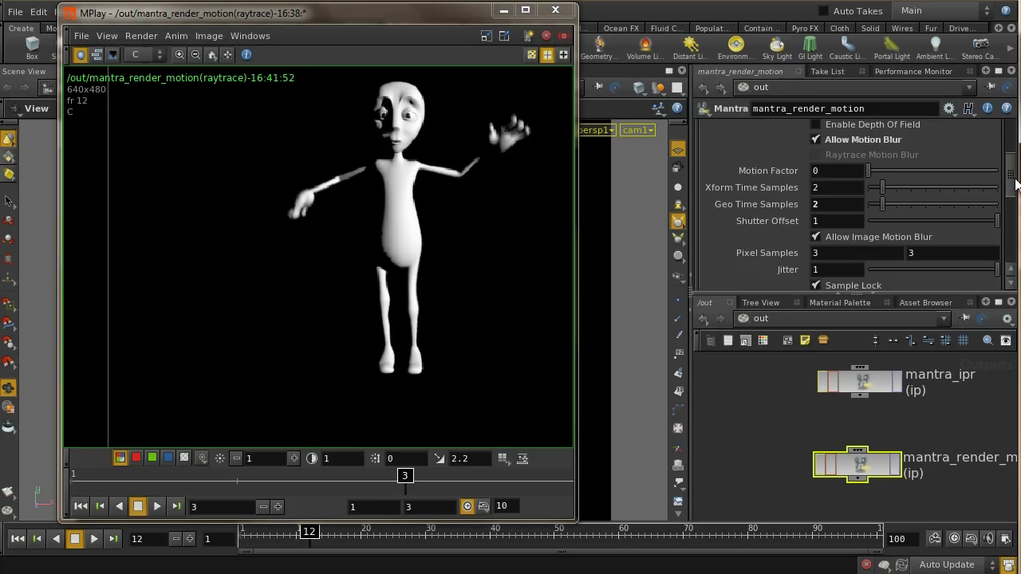
scroll(1010, 177, up, 1)
drag(1010, 177, 1010, 180)
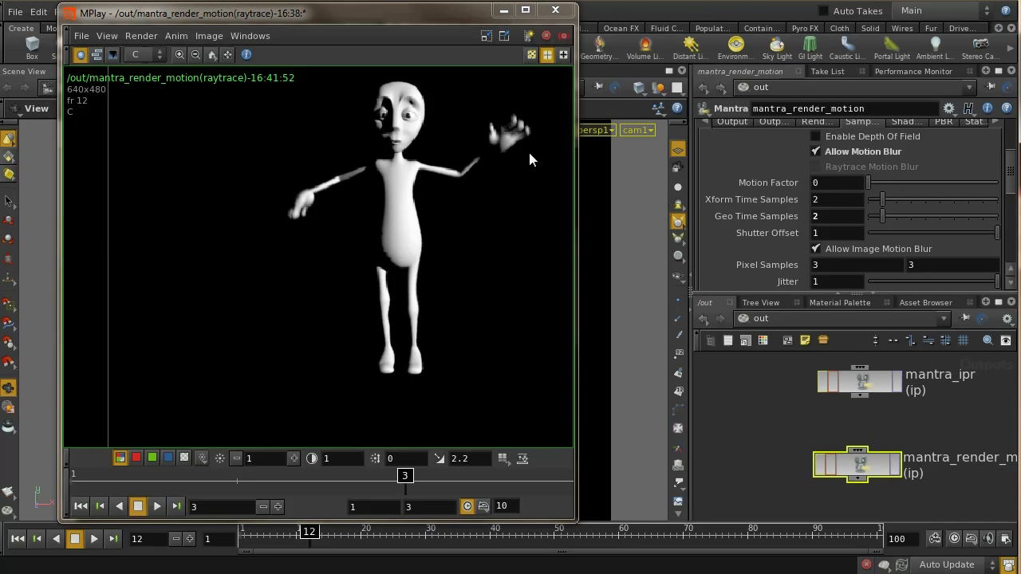
click(815, 250)
click(929, 500)
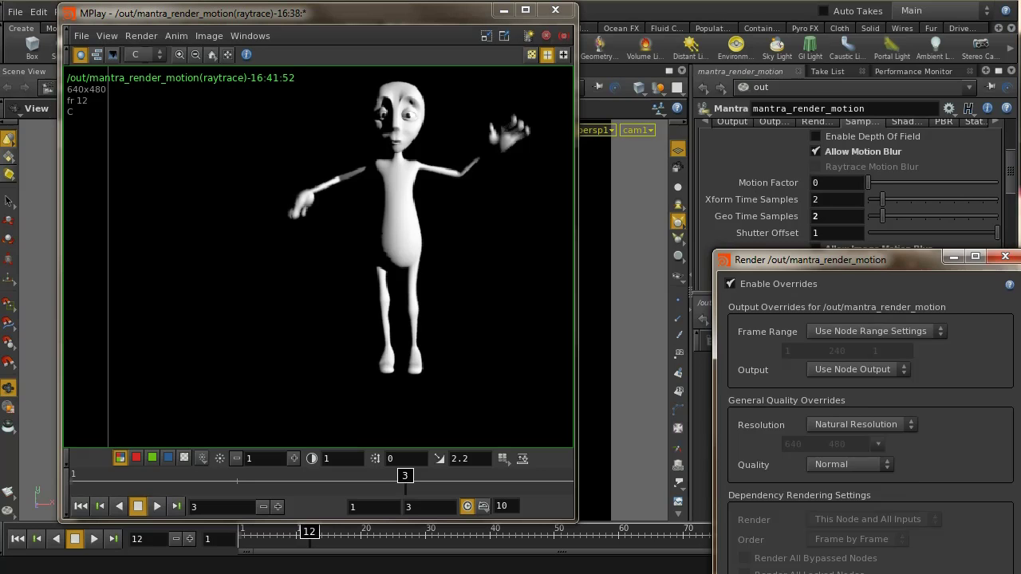
key(Escape)
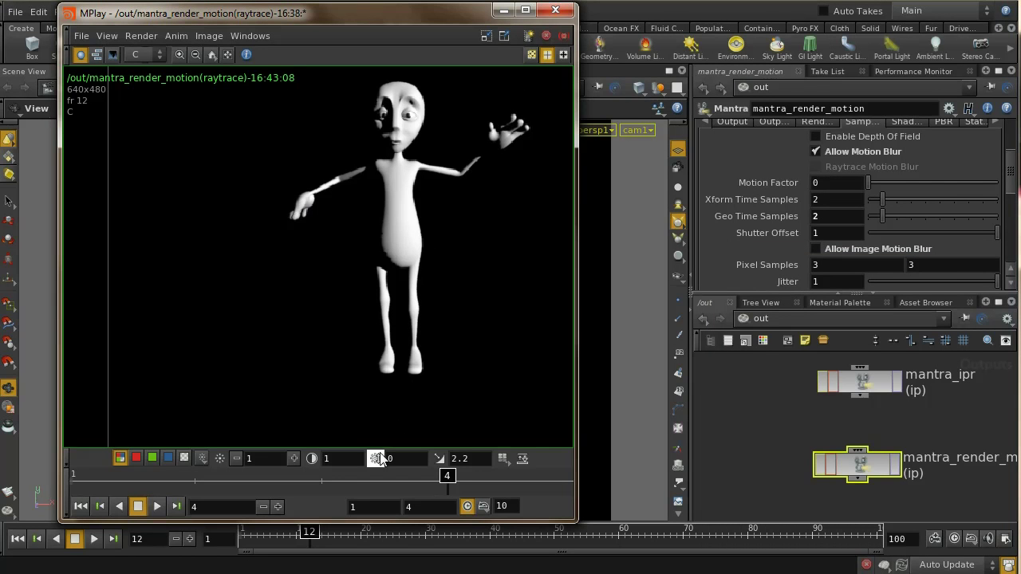
click(193, 476)
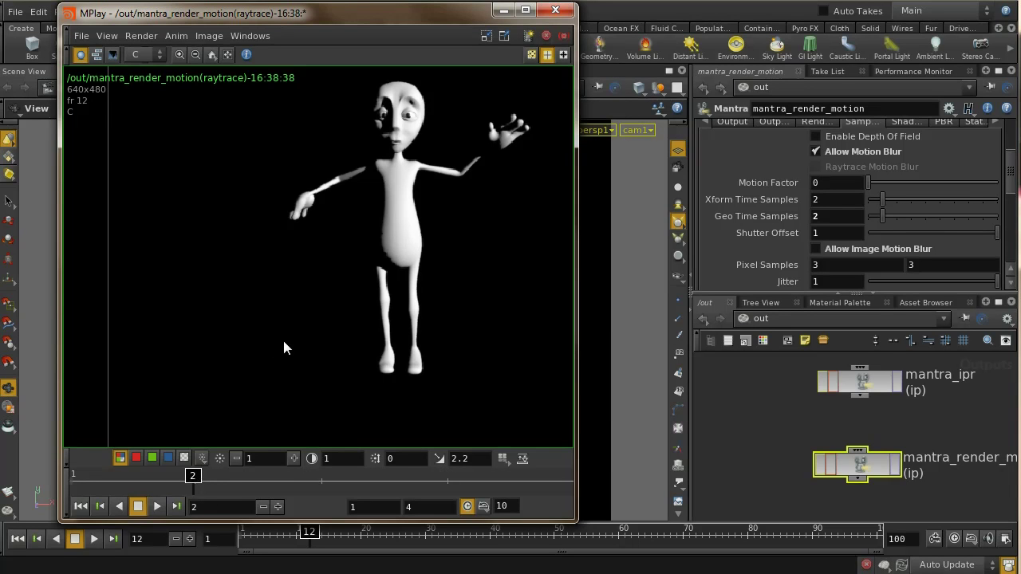
click(448, 475)
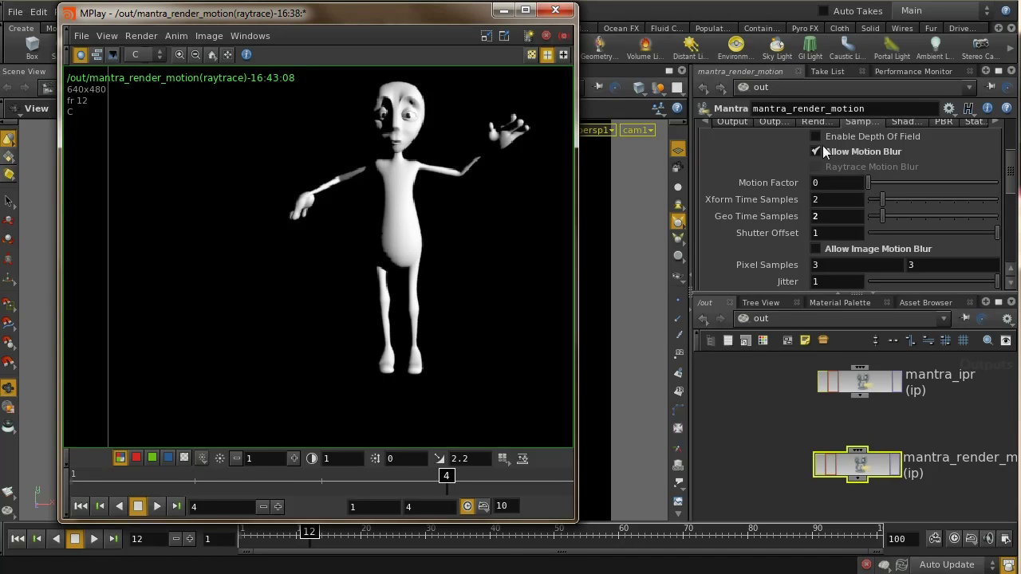
Inspect the Interpretation options of transform1 inside the render_motion material, and return to the shop level
click(755, 317)
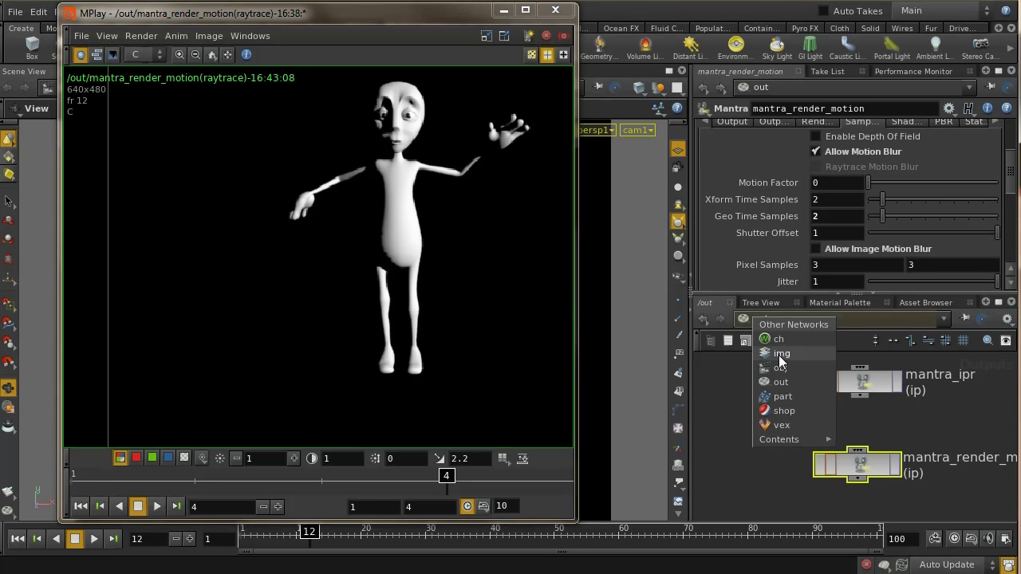
click(783, 411)
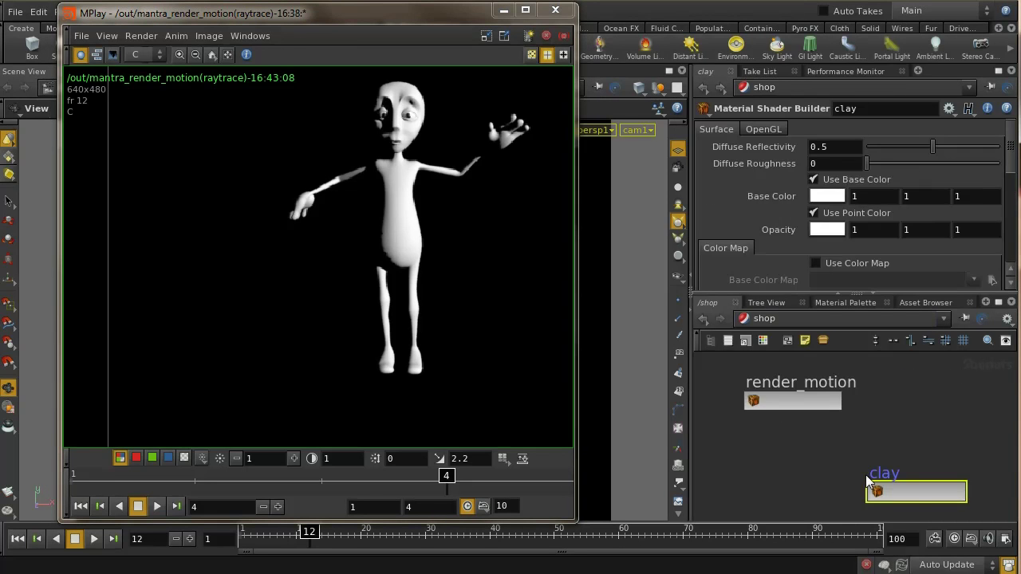
double_click(794, 402)
middle_drag(901, 451, 776, 471)
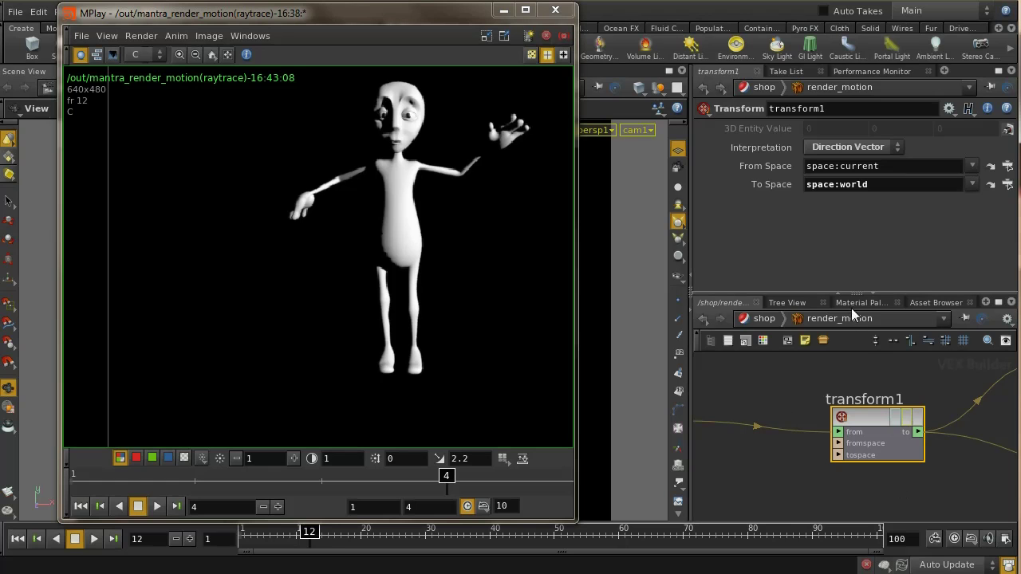
click(848, 146)
click(826, 161)
click(821, 148)
click(828, 172)
mouse_move(772, 408)
middle_down()
mouse_move(802, 402)
mouse_move(790, 404)
middle_up()
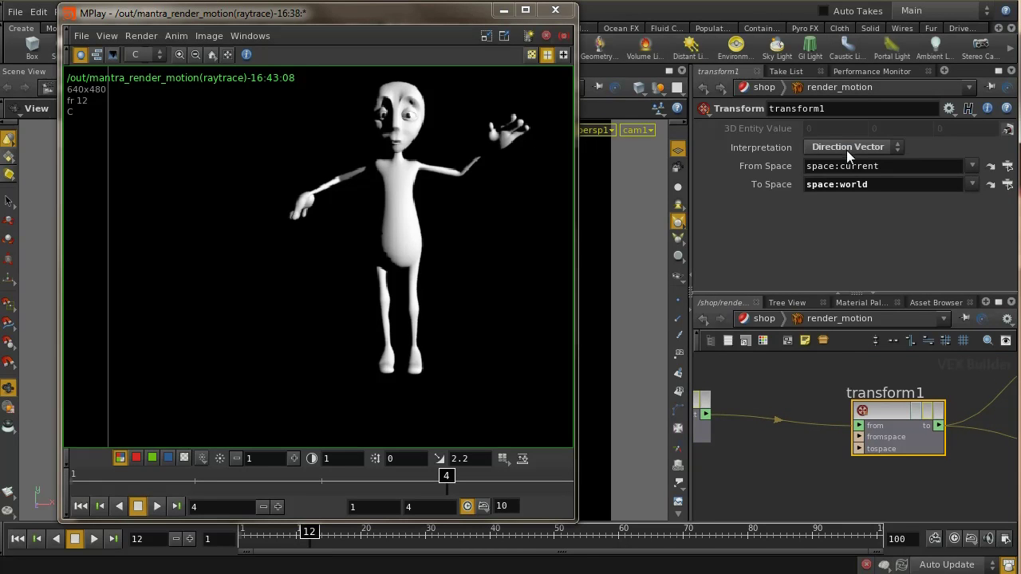
click(766, 319)
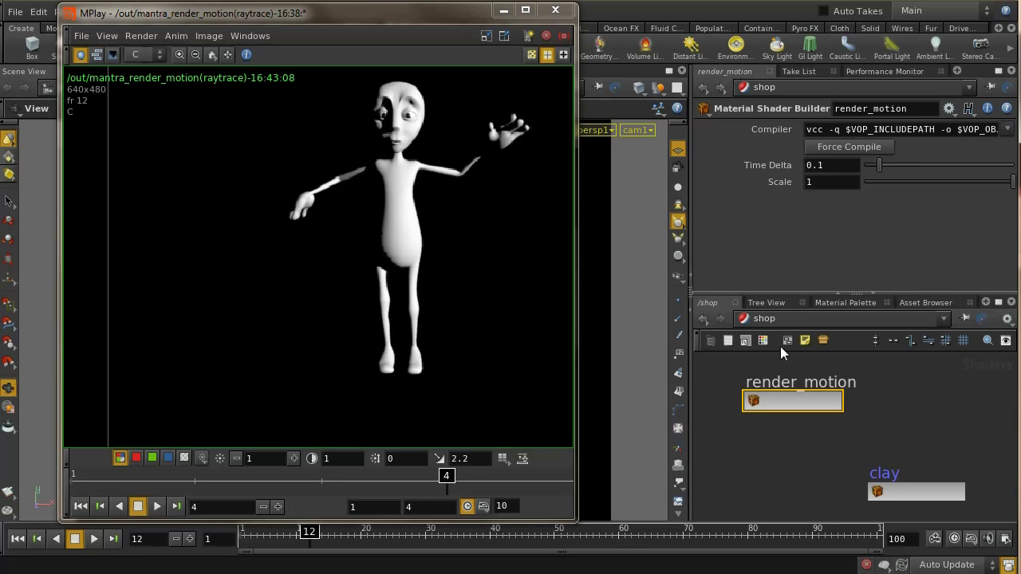
Set the Skin Material of toon_character1 in the obj network to /shop/render_motion
click(771, 322)
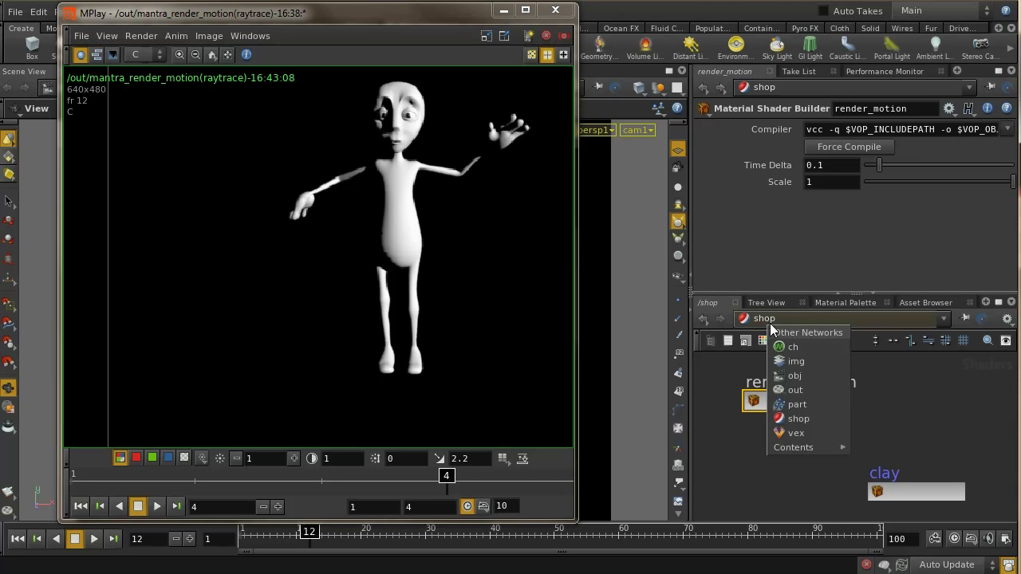
click(792, 374)
middle_drag(828, 389, 805, 434)
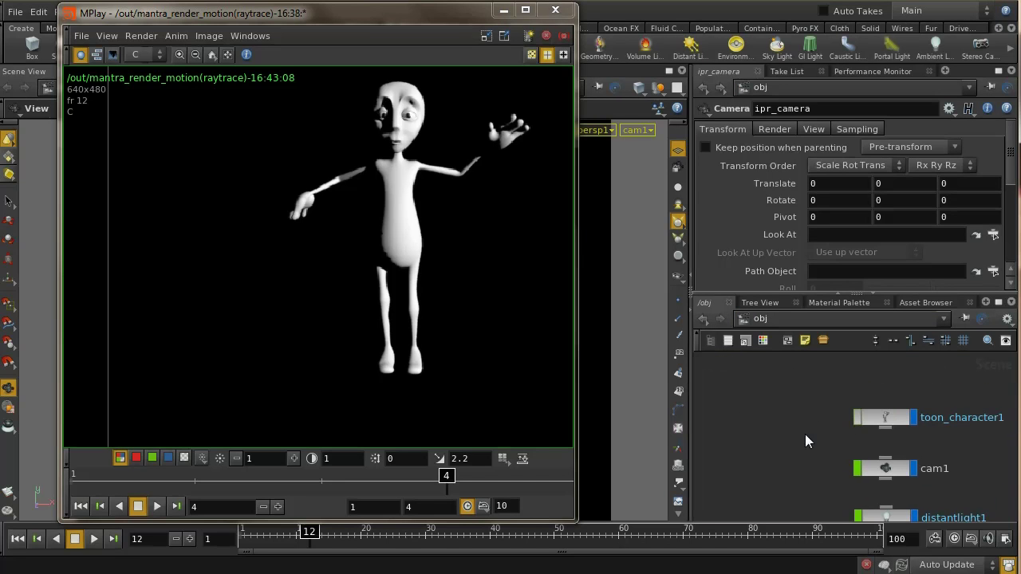
click(877, 423)
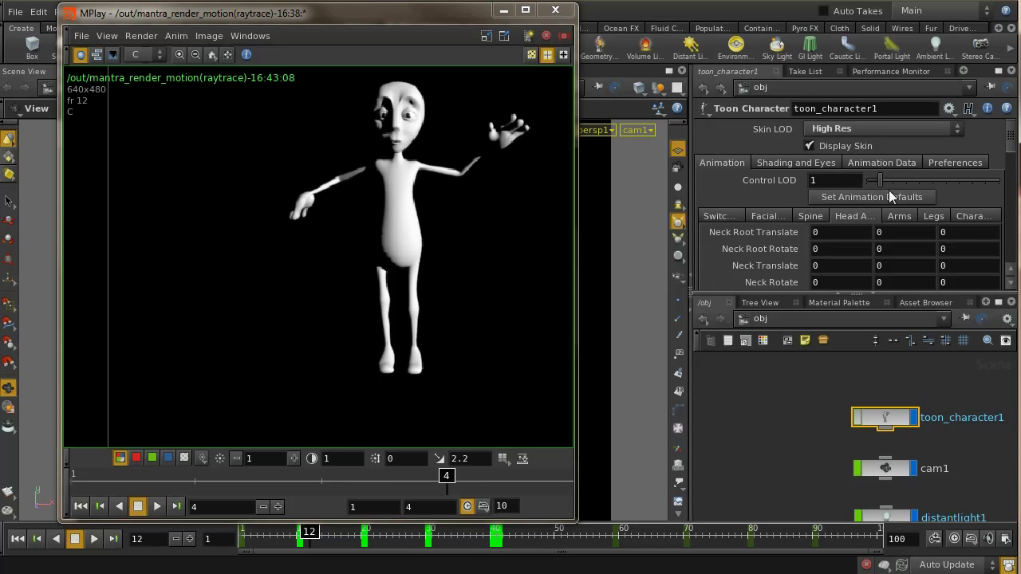
click(830, 166)
click(993, 181)
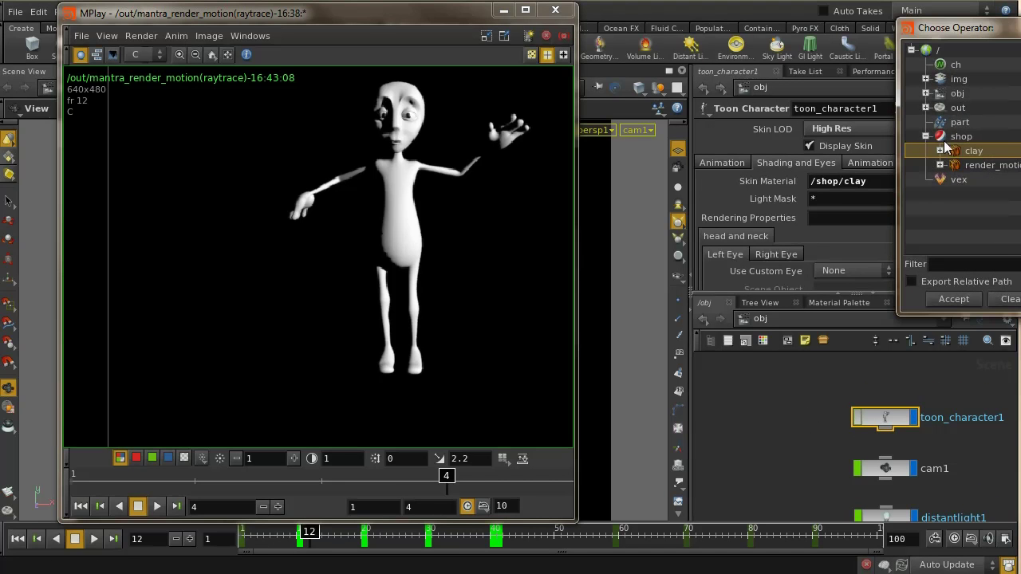
click(977, 166)
click(973, 295)
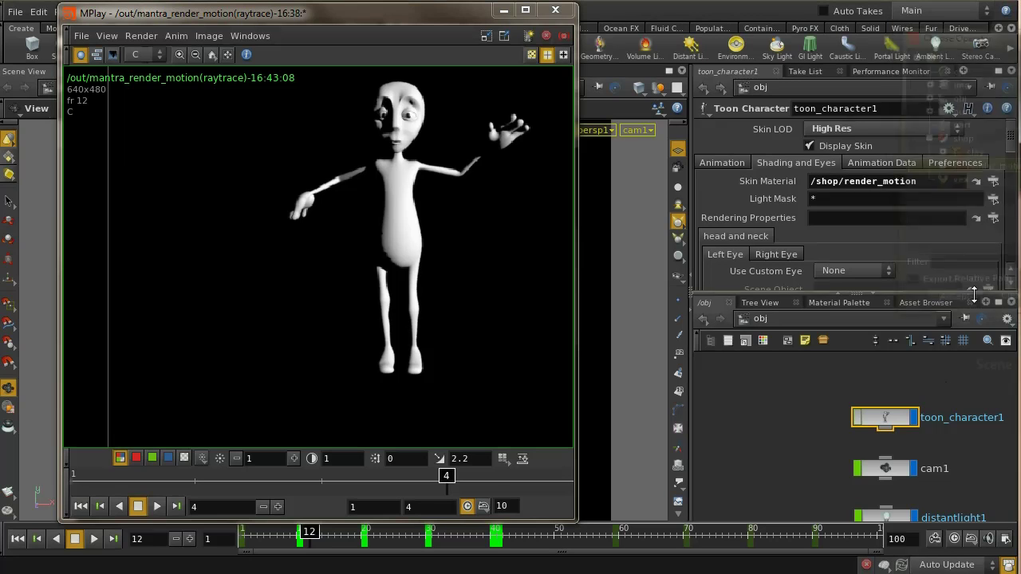
Go to the out network and render frame 12 with mantra_render_motion using the new skin material
middle_drag(969, 488, 914, 420)
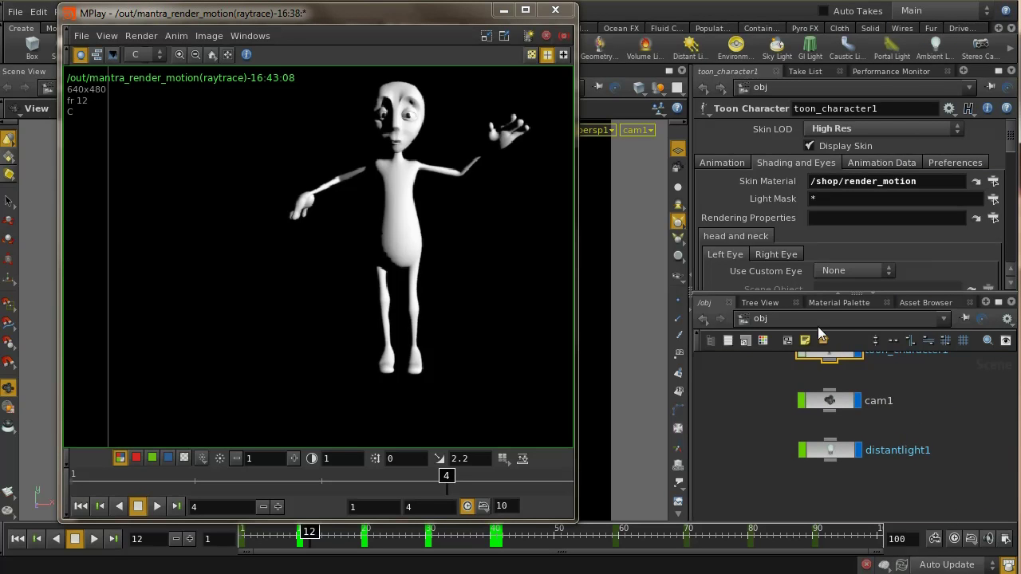
click(817, 319)
click(843, 393)
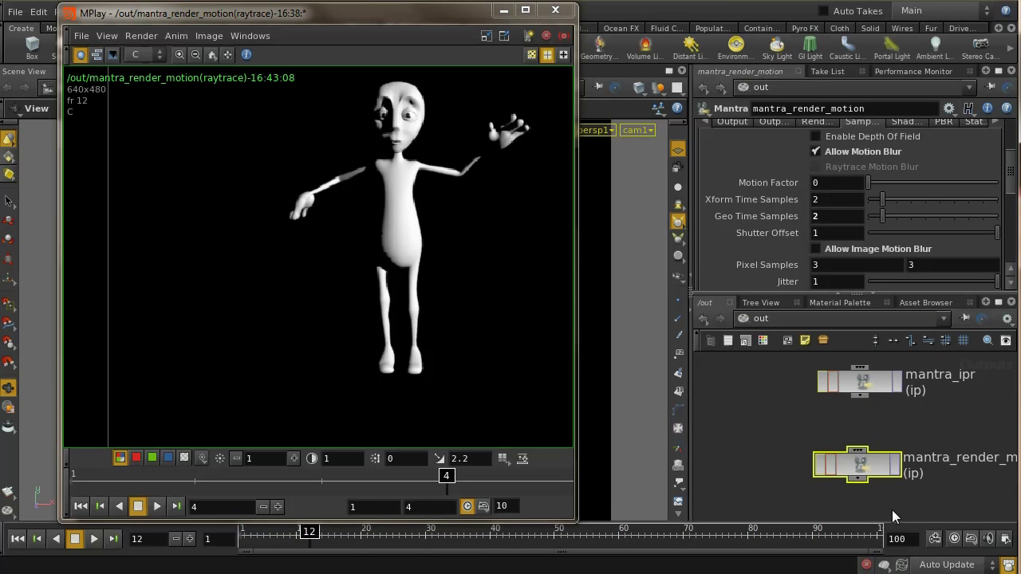
click(901, 471)
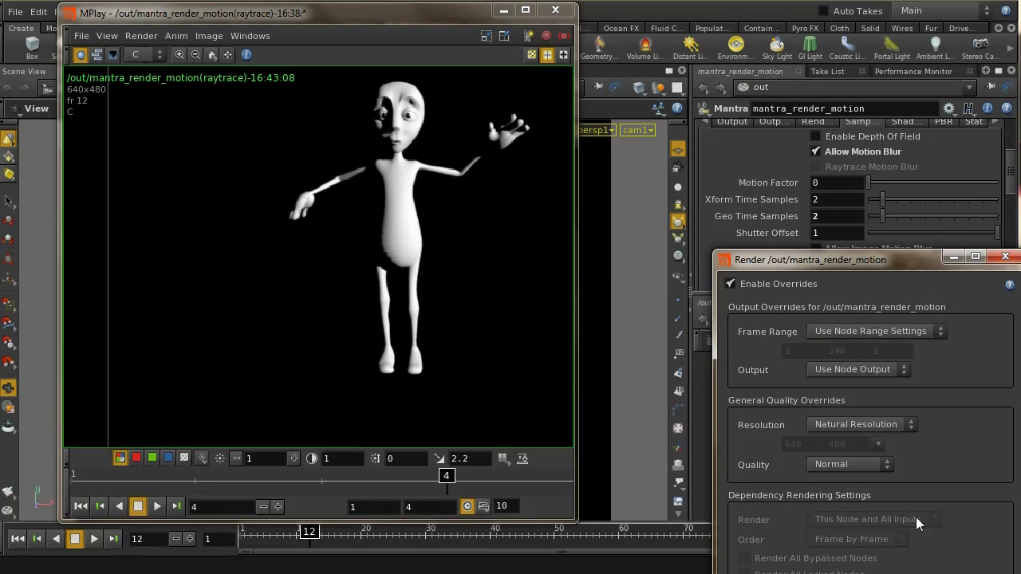
key(Escape)
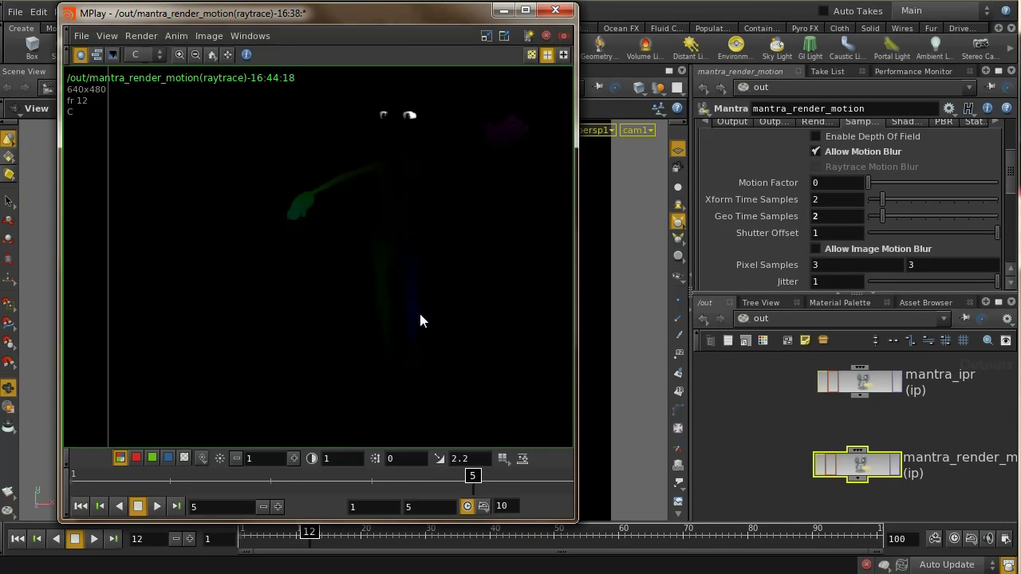
Fit MPlay's display range to the rendered image and inspect the pixel values on the raised hand
click(522, 459)
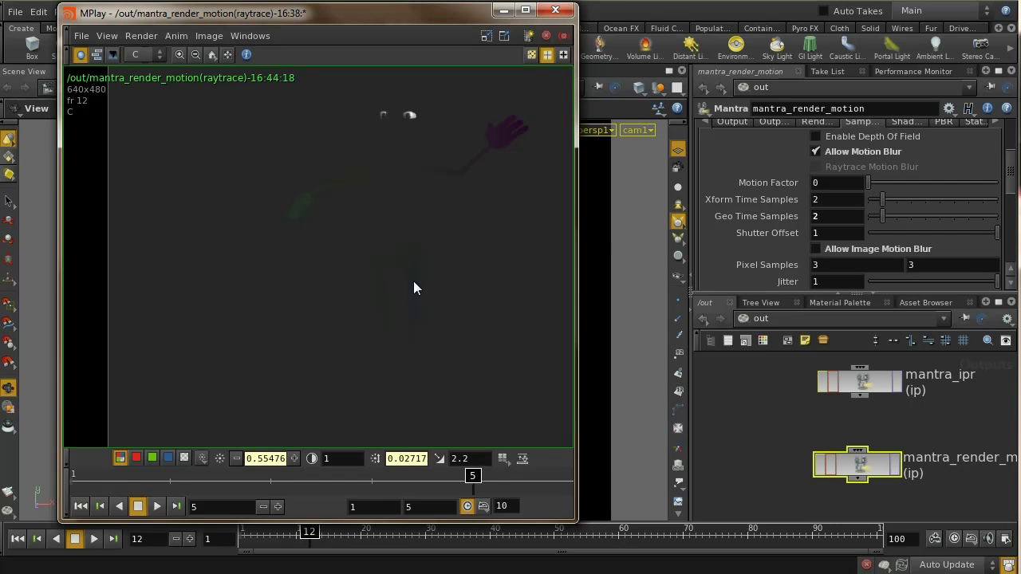
click(507, 136)
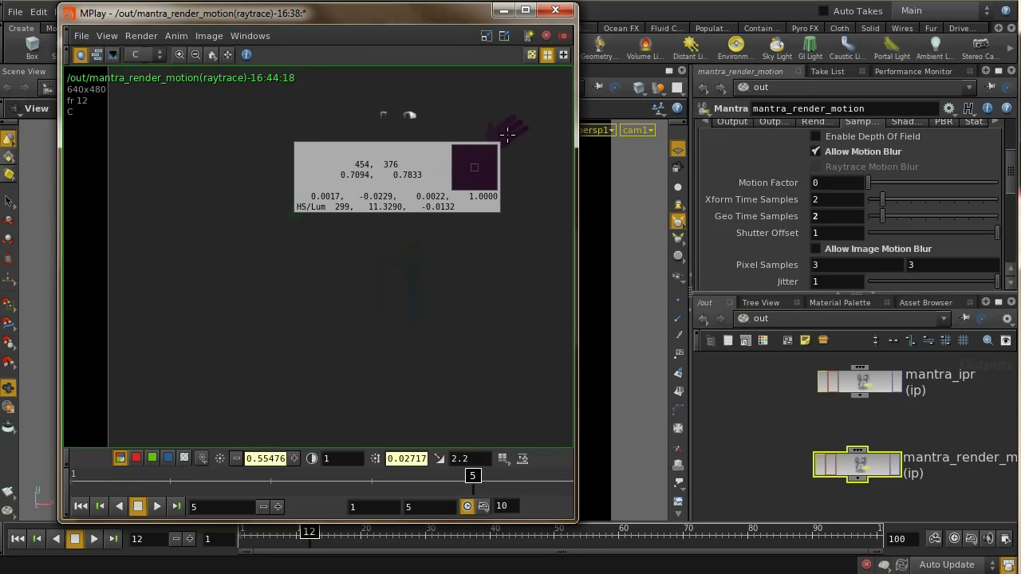
drag(507, 136, 494, 142)
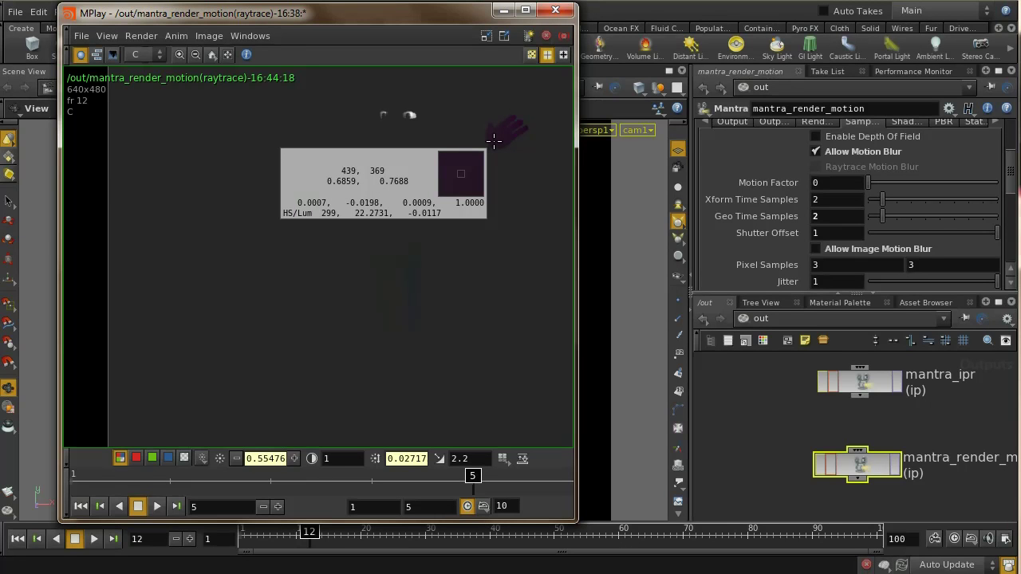
drag(494, 141, 900, 478)
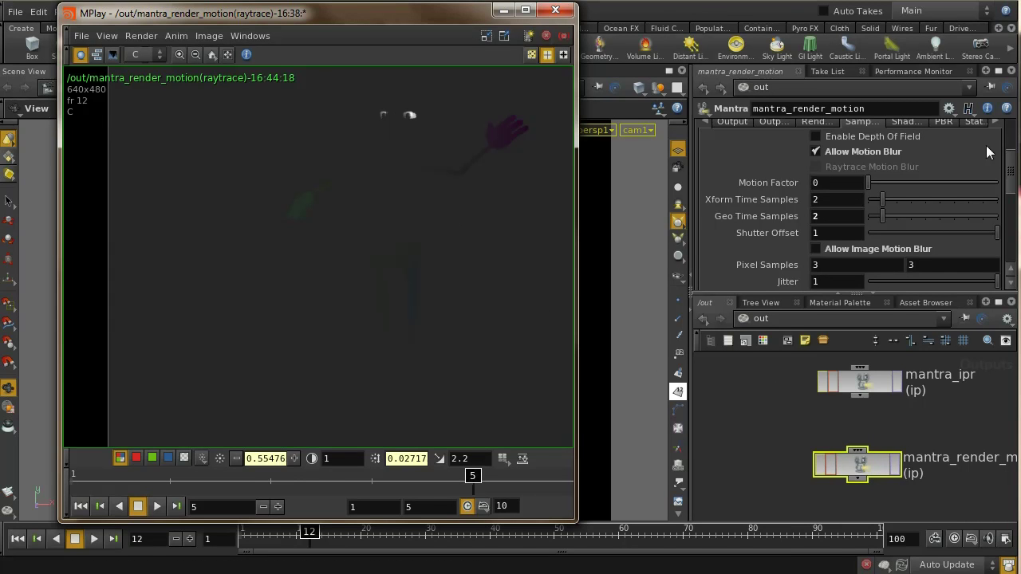
Set Exclude Objects on mantra_render_motion to left_eye and right_eye from head_and_neck in the toon_character_deform_rig
scroll(1005, 174, up, 5)
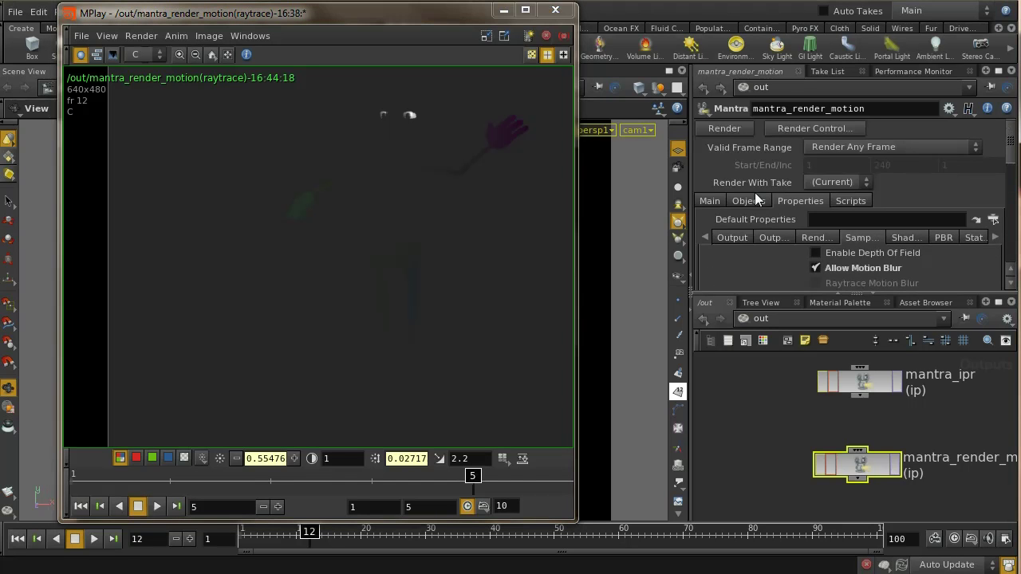
click(746, 200)
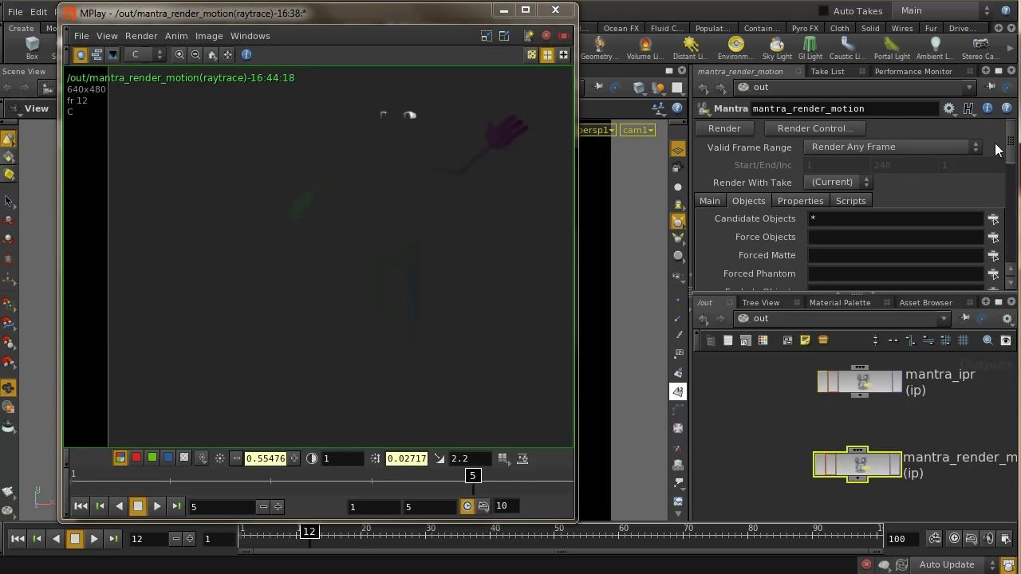
drag(1012, 148, 1008, 195)
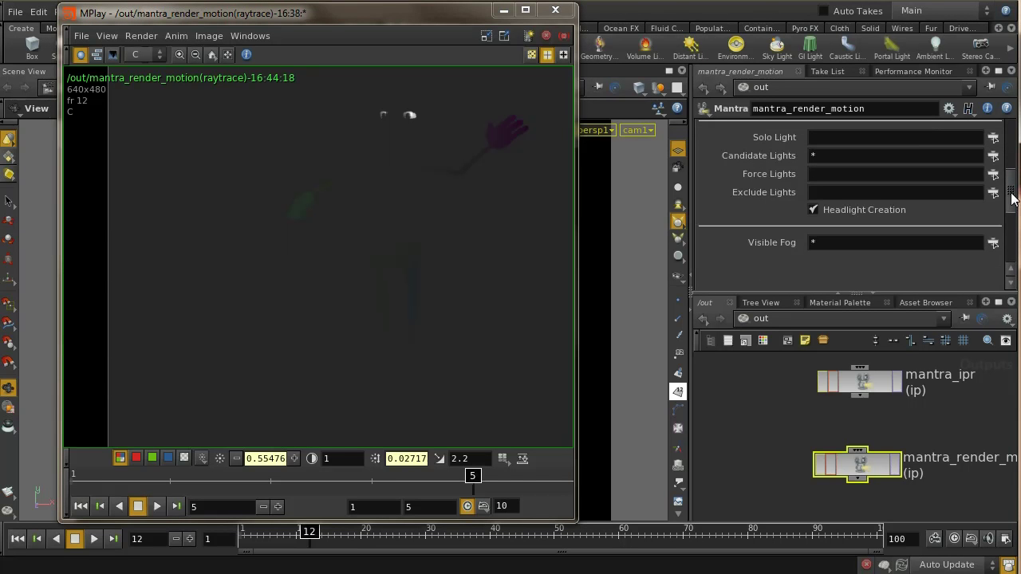
scroll(1011, 195, up, 5)
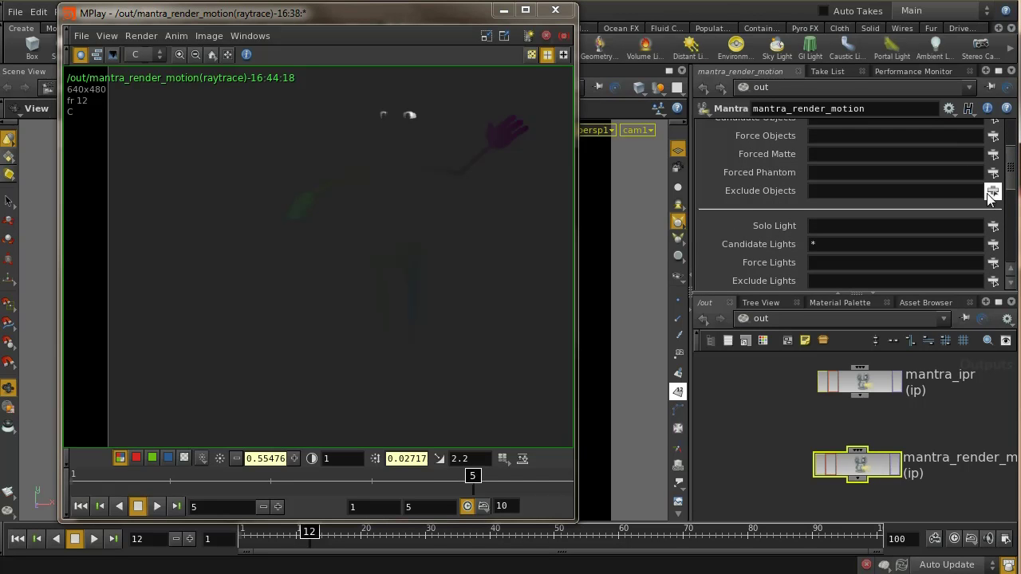
click(993, 191)
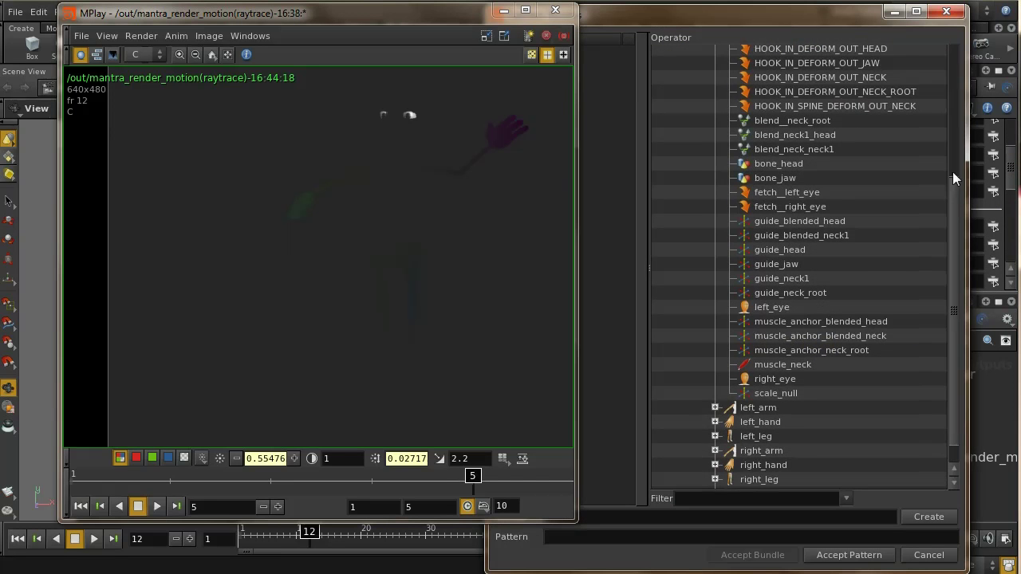
click(952, 171)
click(700, 239)
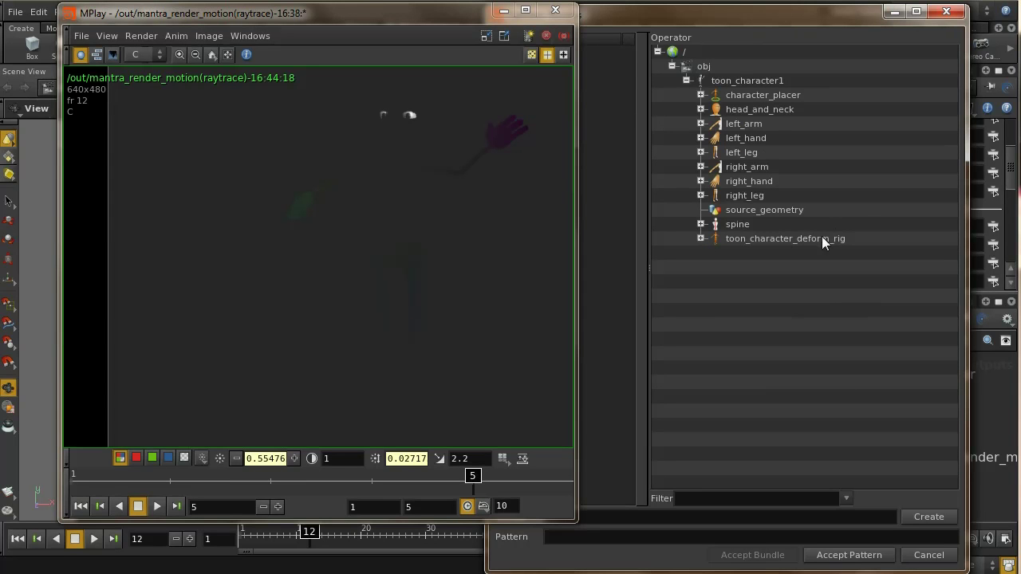
click(701, 238)
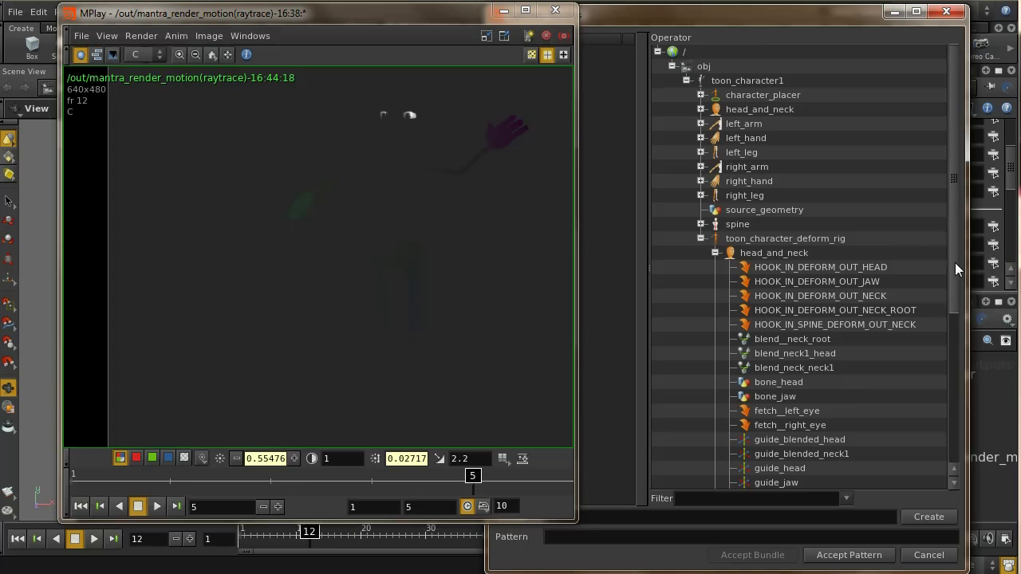
drag(955, 262, 938, 379)
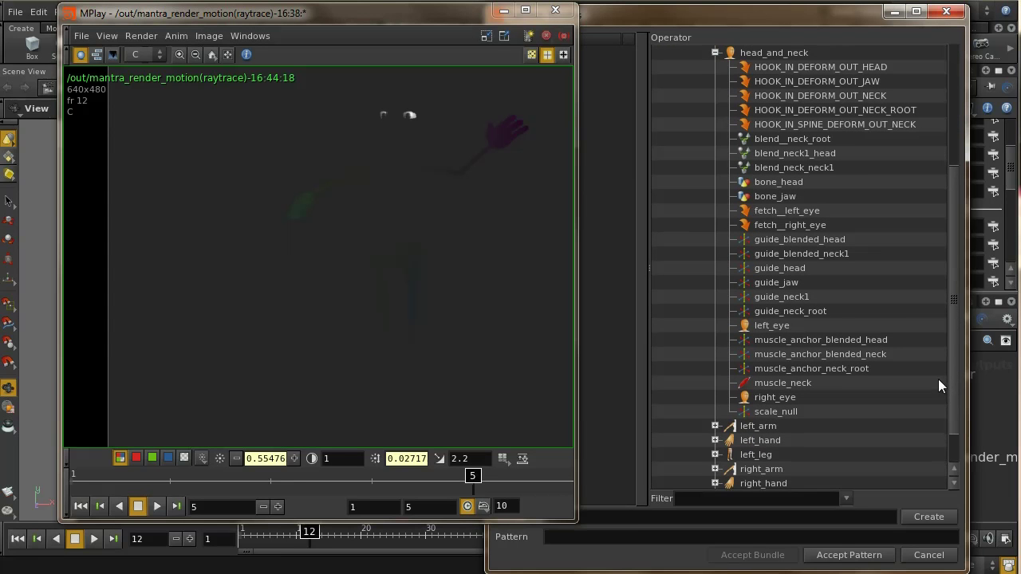
click(788, 325)
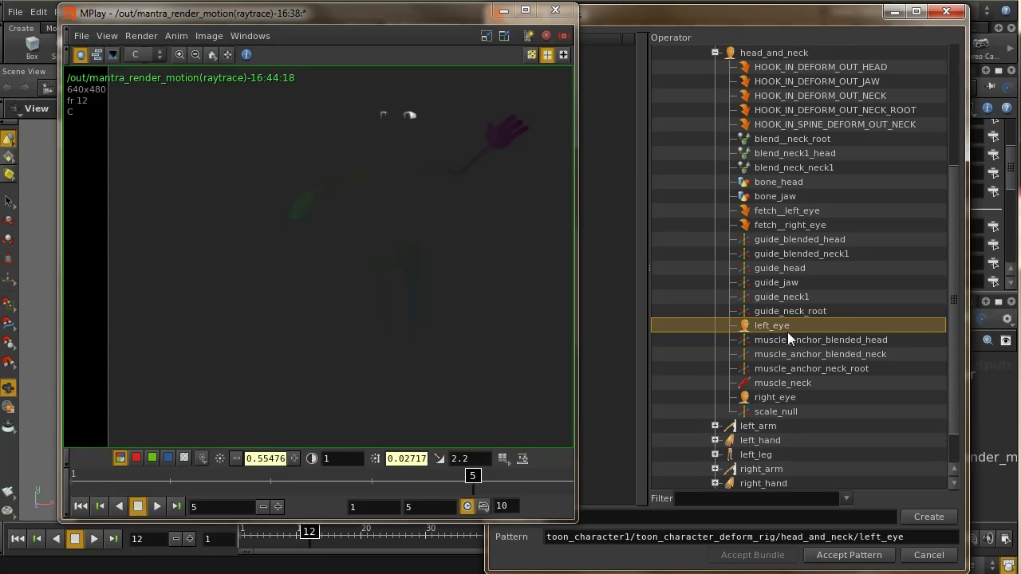
ctrl+click(785, 397)
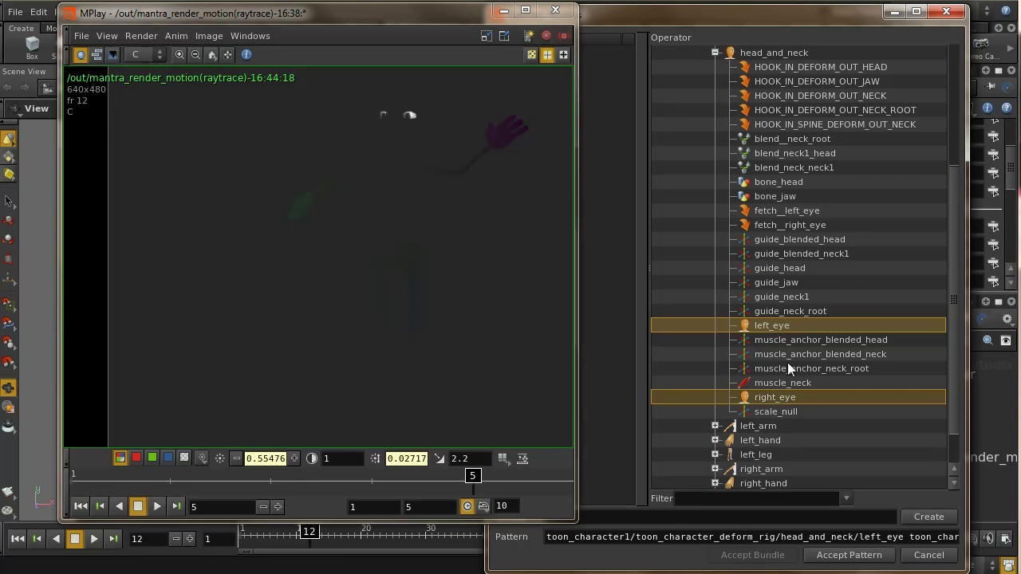
click(892, 553)
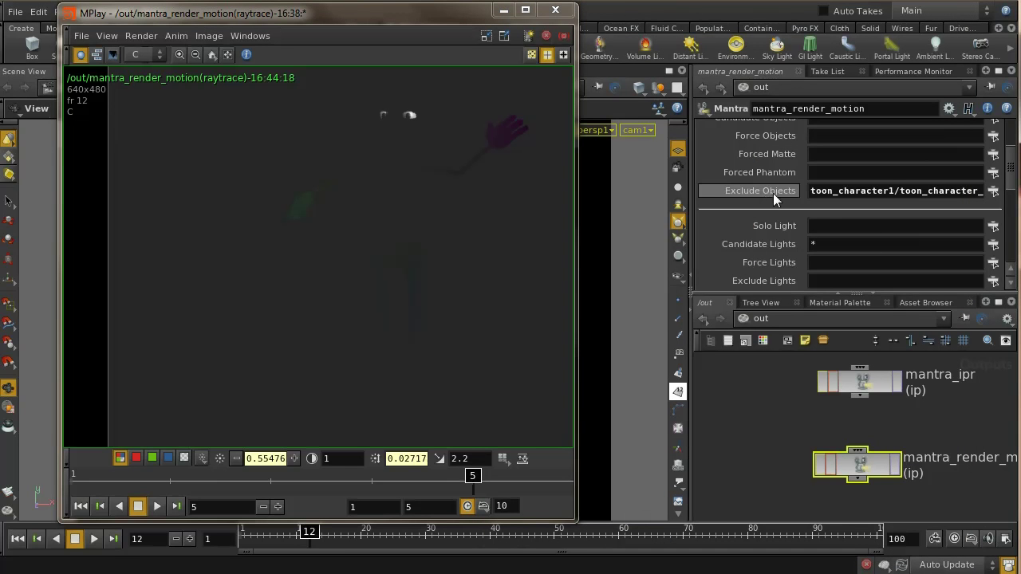
Render frame 12 again with mantra_render_motion, and reset MPlay's contrast and brightness shift adjustments
click(894, 473)
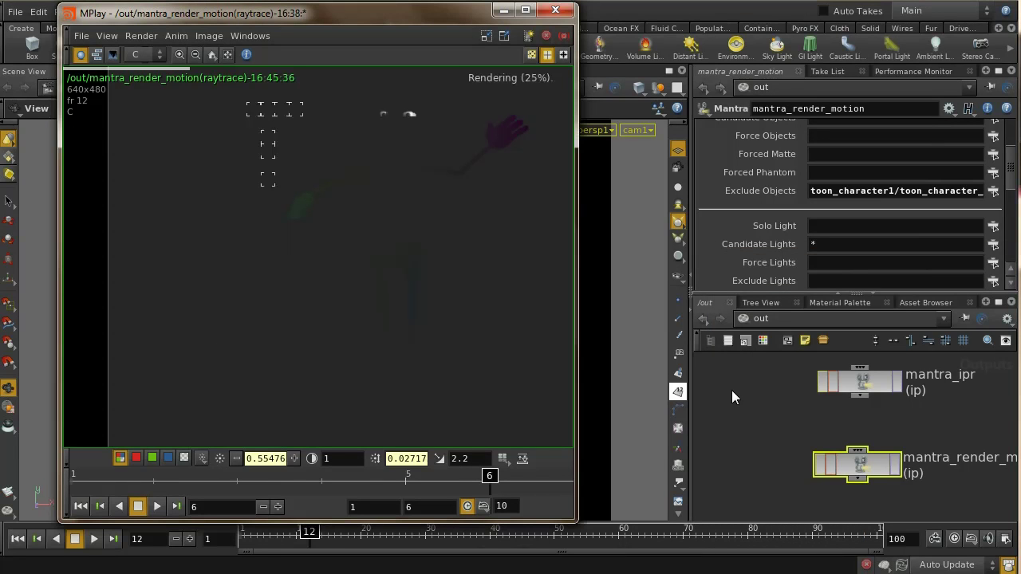
drag(519, 225, 562, 364)
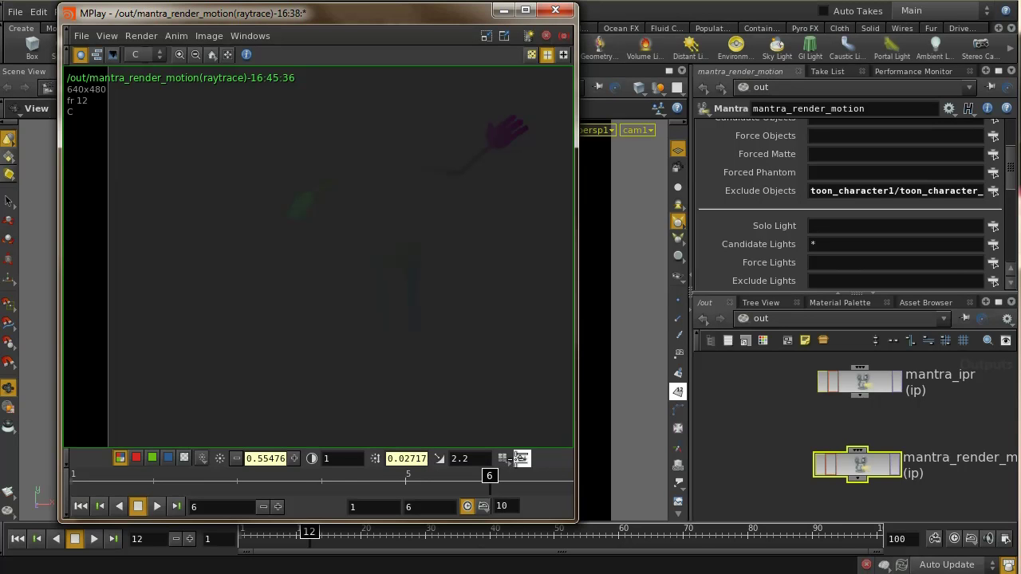
click(312, 458)
click(312, 458)
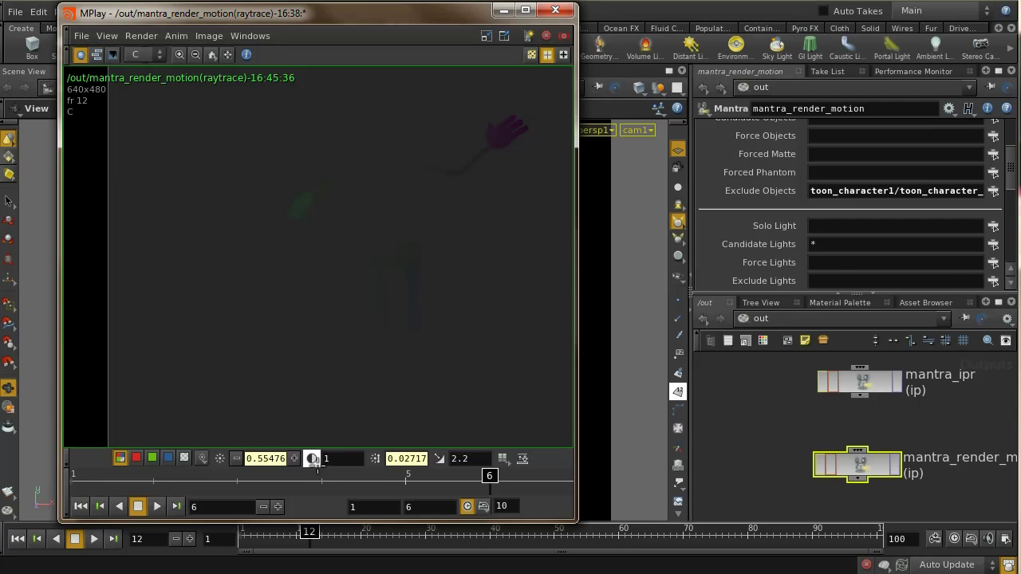
click(375, 458)
click(449, 433)
drag(449, 434, 544, 116)
click(747, 317)
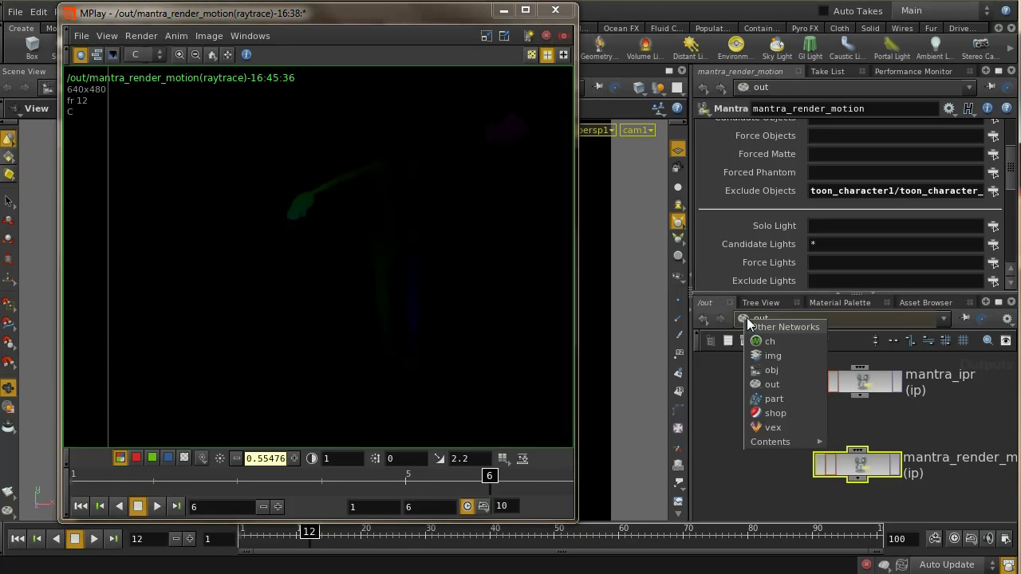
click(784, 371)
click(794, 318)
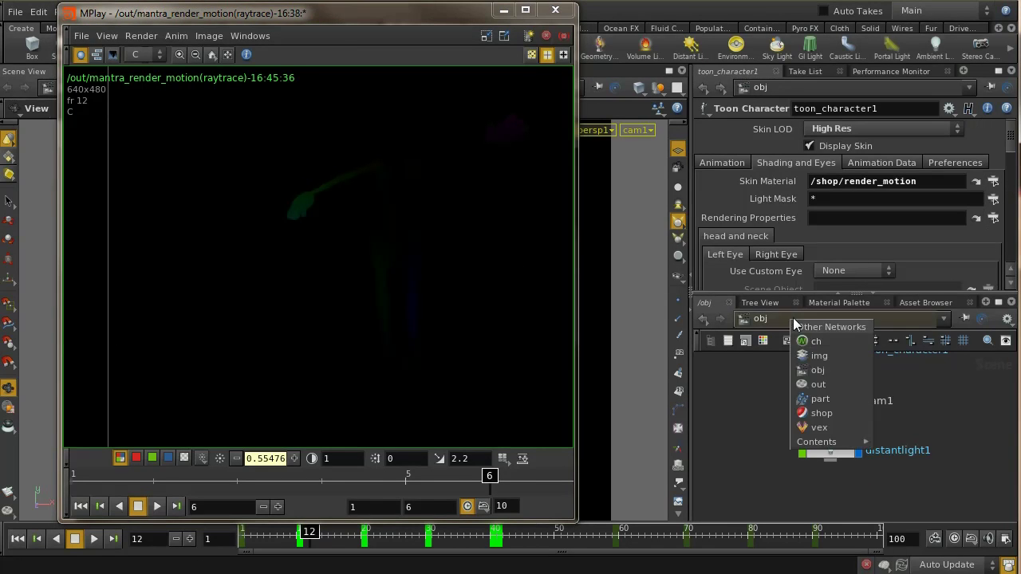
click(817, 384)
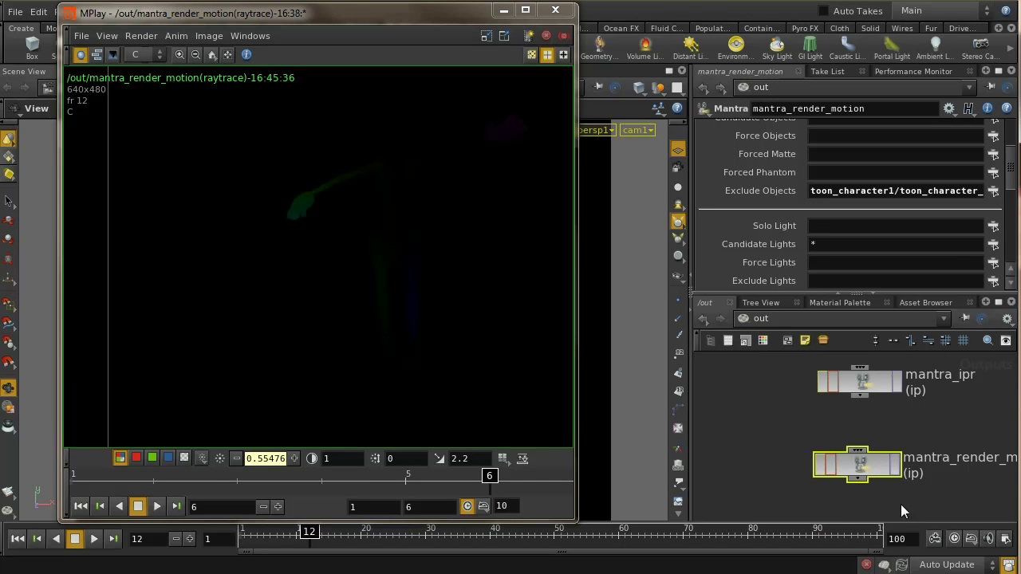
Browse for mantra_render_motion's output picture location and create a new folder named pic under $HIP
drag(1013, 183, 1014, 206)
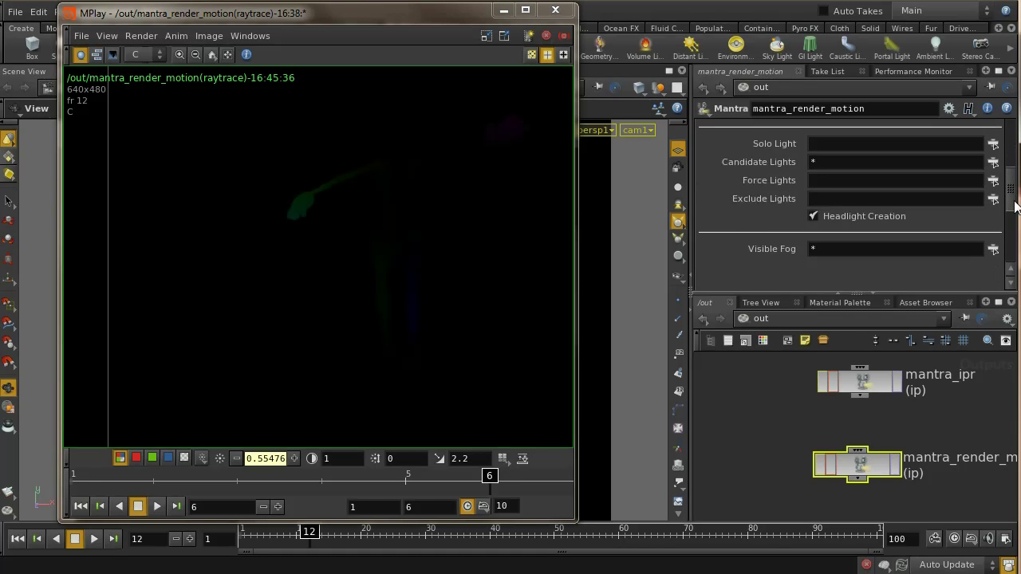
scroll(849, 200, up, 5)
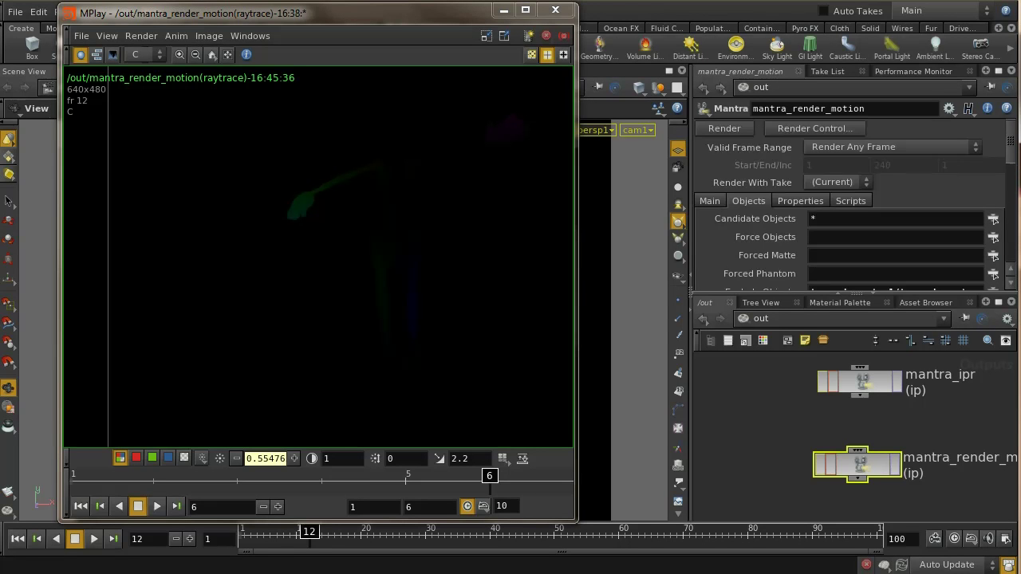
click(707, 201)
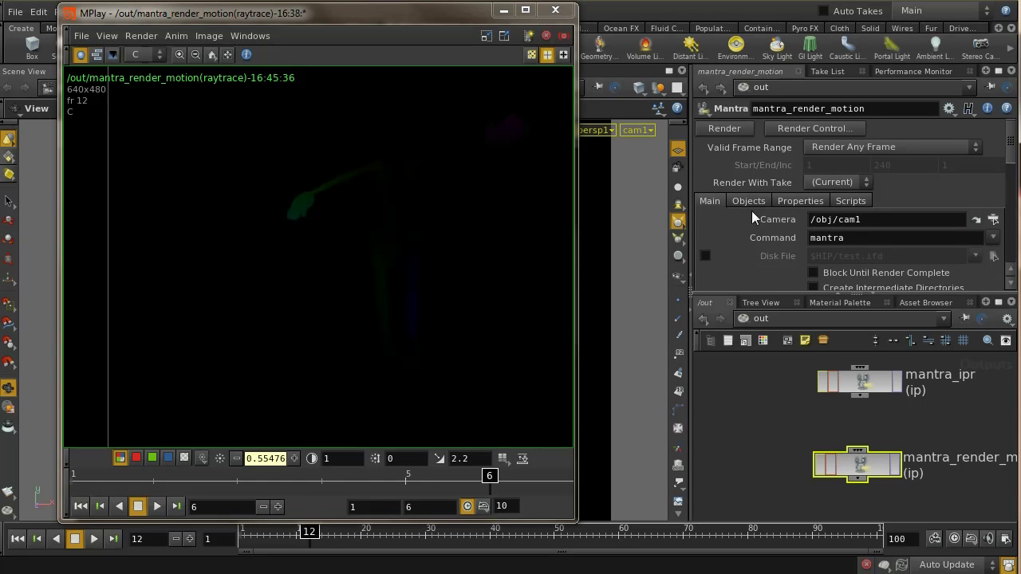
click(790, 200)
click(732, 237)
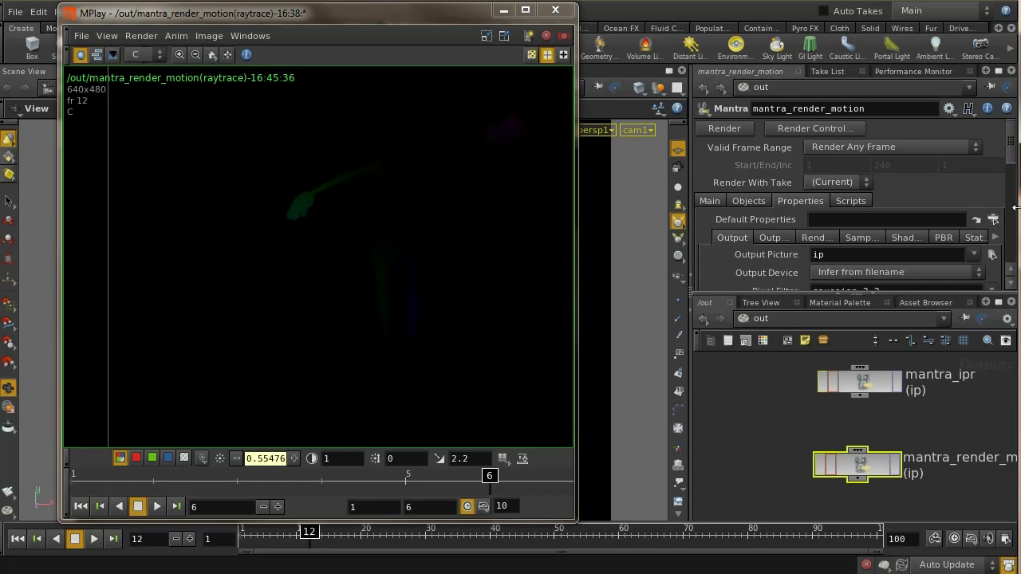
scroll(993, 220, down, 3)
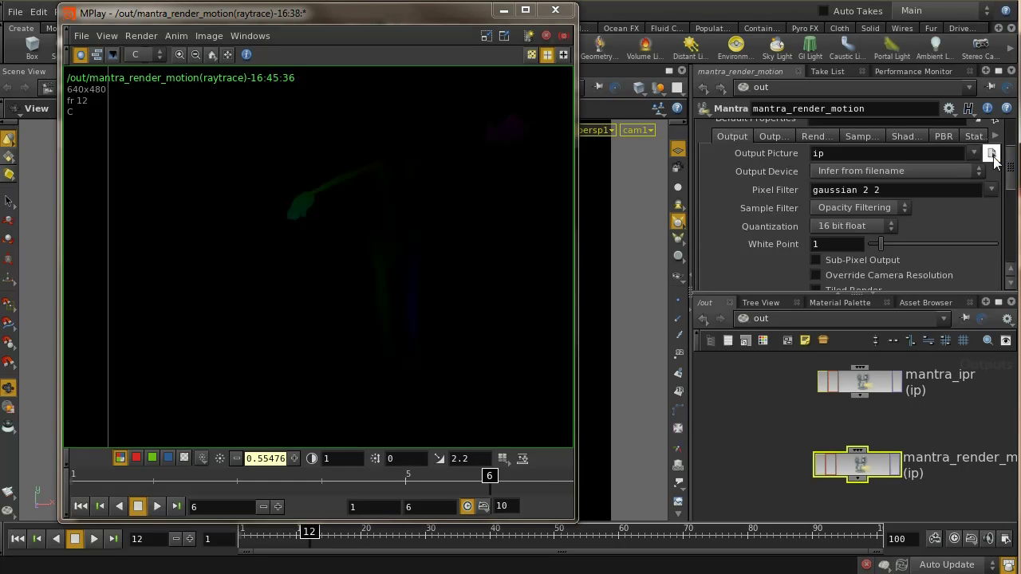
click(992, 152)
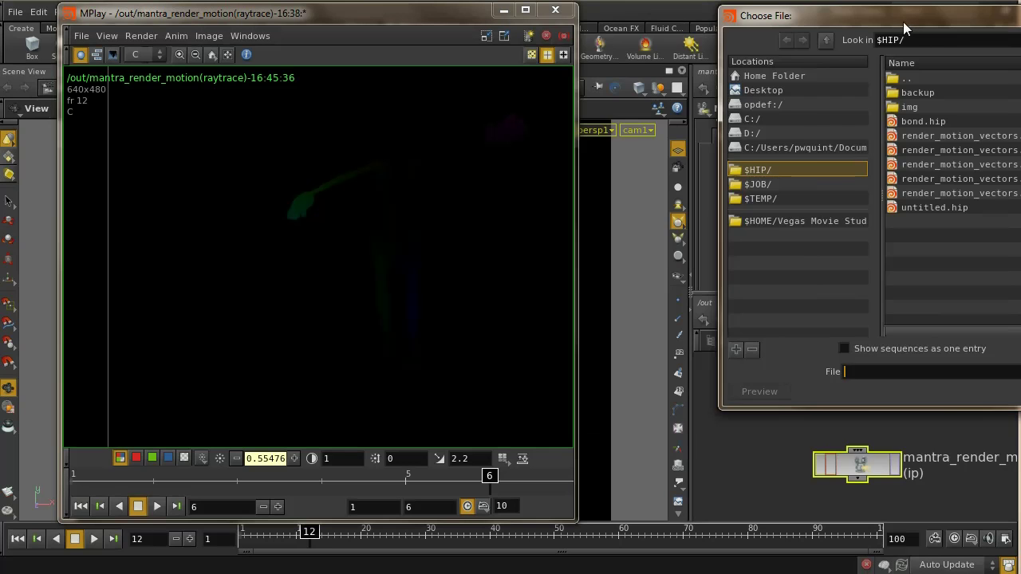
drag(902, 22, 757, 60)
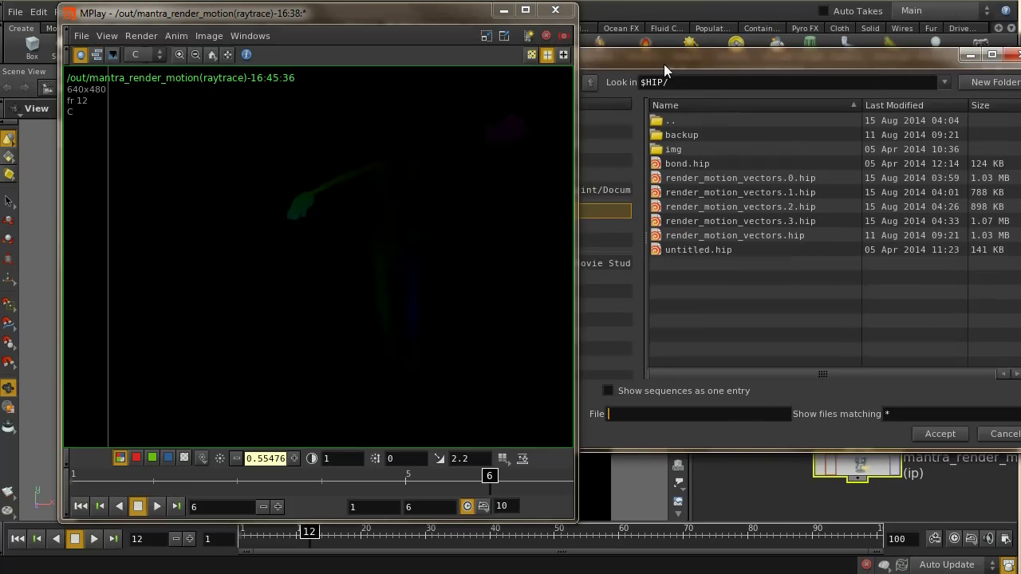
click(984, 84)
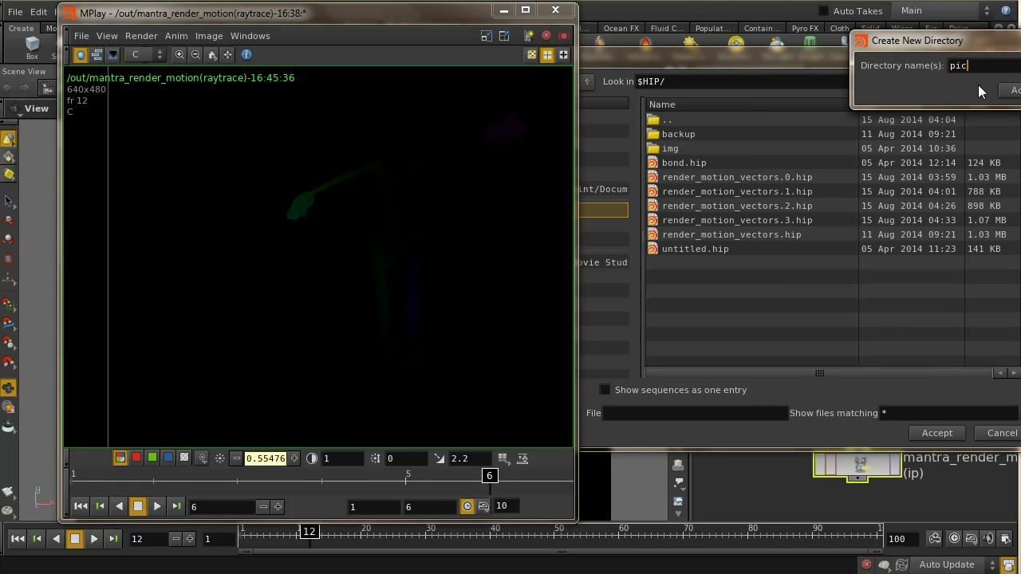
key(Return)
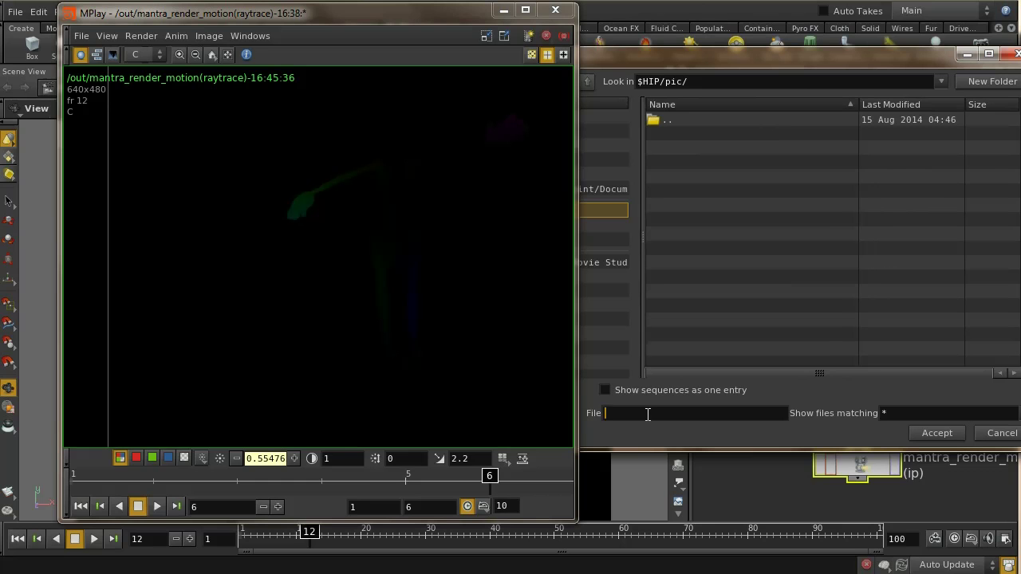
Name the output file motion.$F.pic in the pic folder and accept it as mantra_render_motion's output picture
click(648, 414)
text(motio)
text(n.$F./)
text(ic)
click(929, 432)
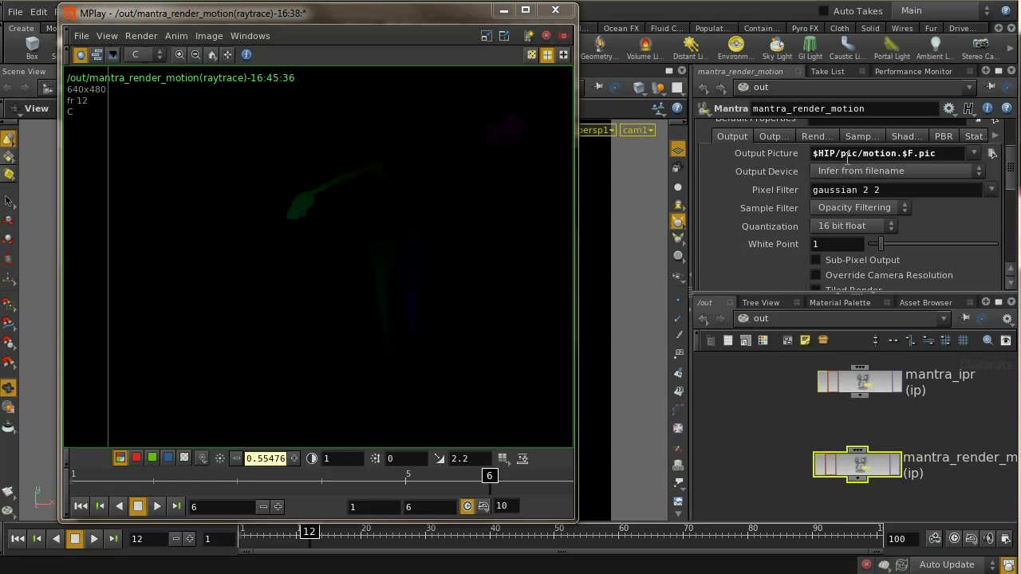
Set mantra_render_motion's Valid Frame Range to Render Frame Range with an end frame of 100
scroll(1012, 173, up, 3)
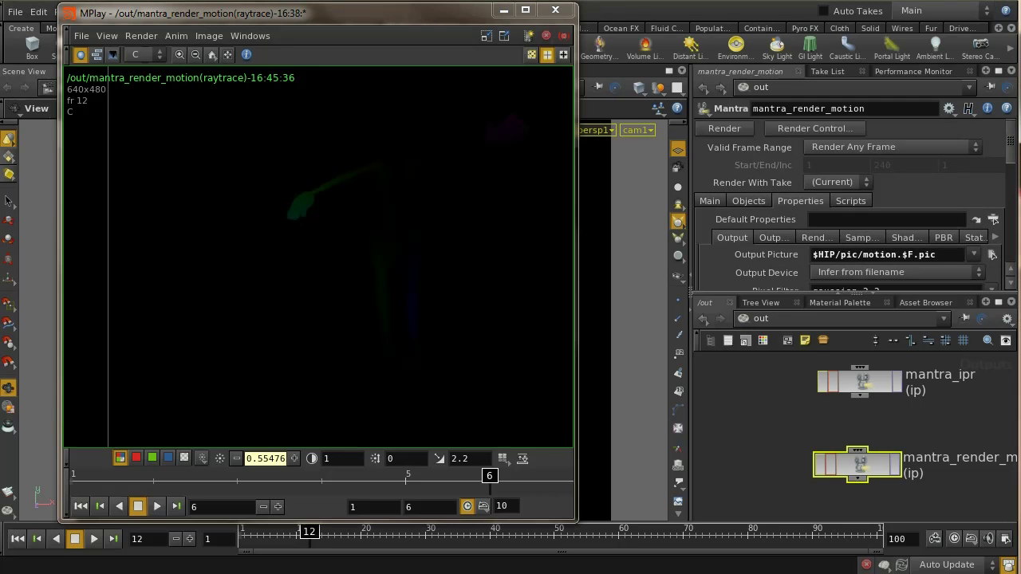
click(939, 146)
click(875, 175)
click(909, 166)
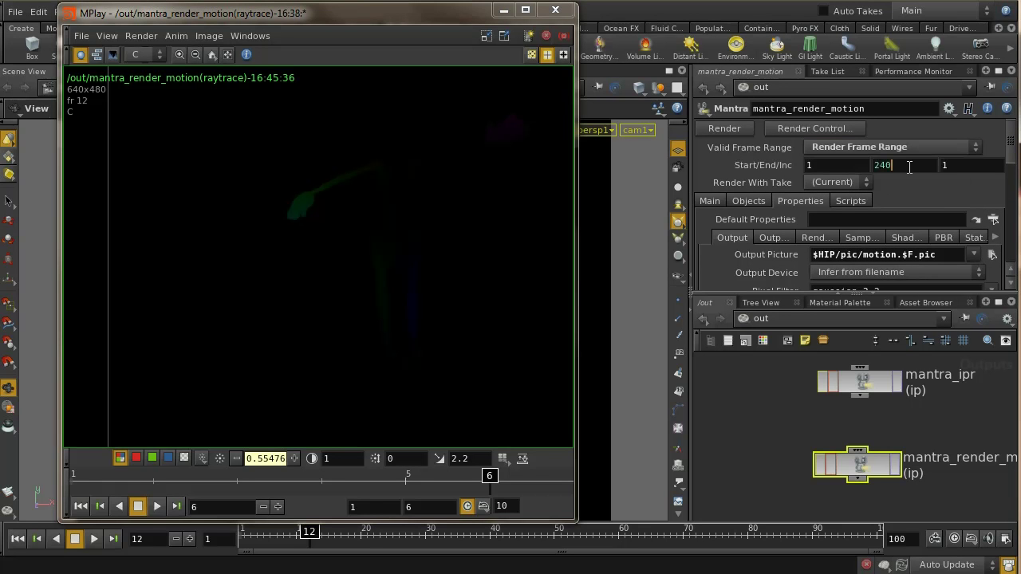
drag(910, 166, 851, 165)
text(100)
click(806, 433)
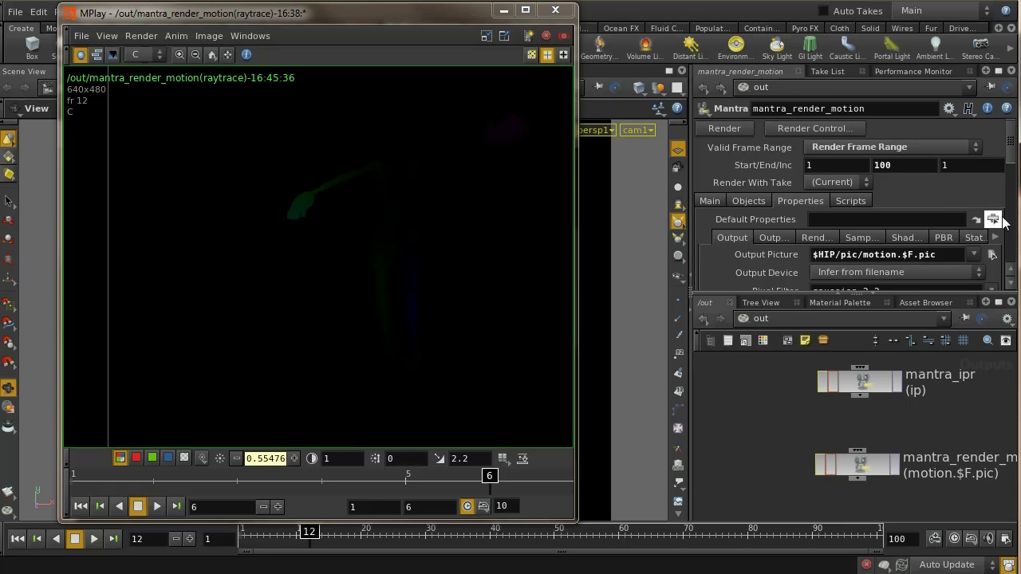
Render the frame range with mantra_render_motion and play back the motion.$F.pic sequence in MPlay
drag(1011, 152, 1008, 187)
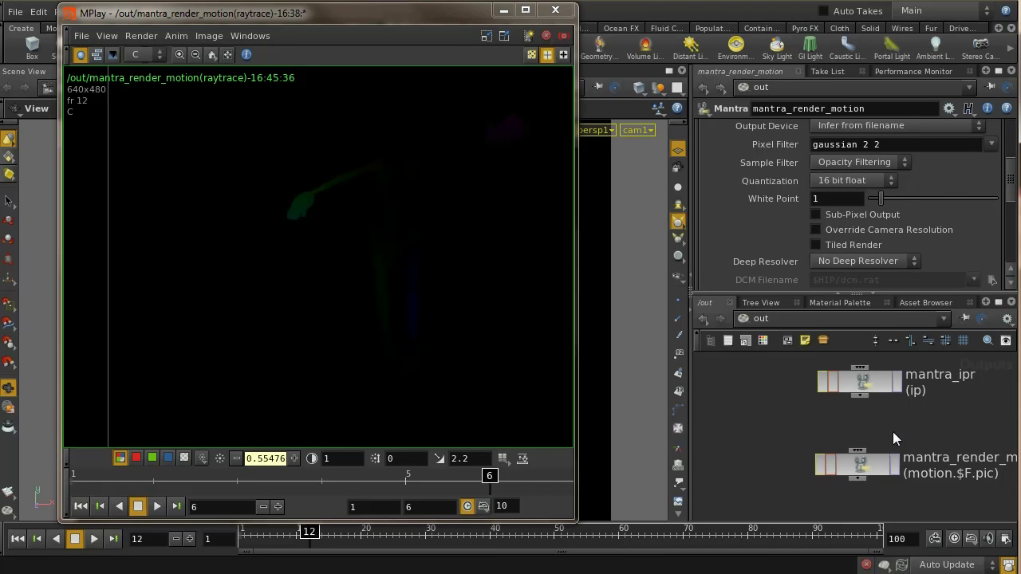
click(896, 468)
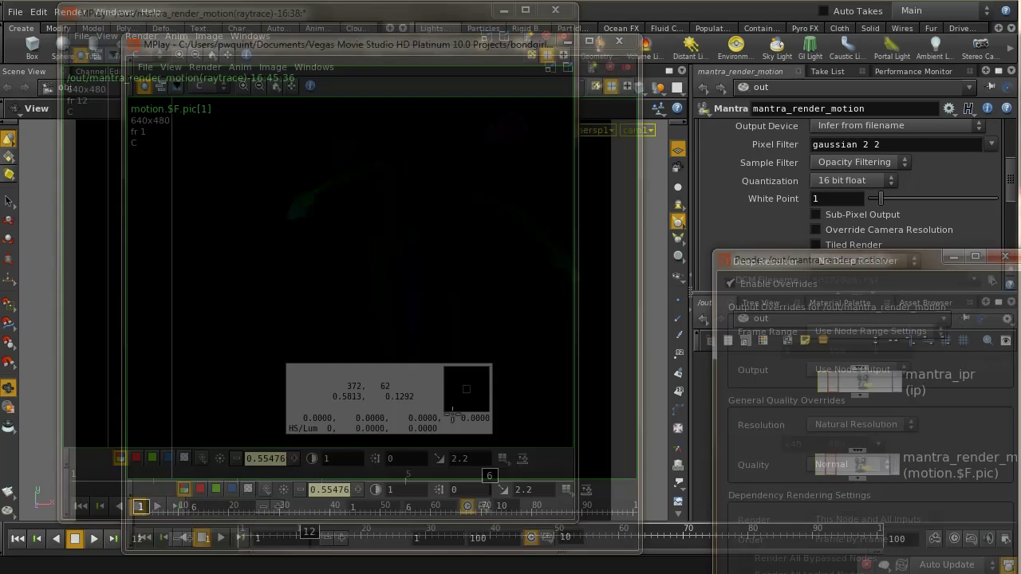
drag(188, 467, 173, 188)
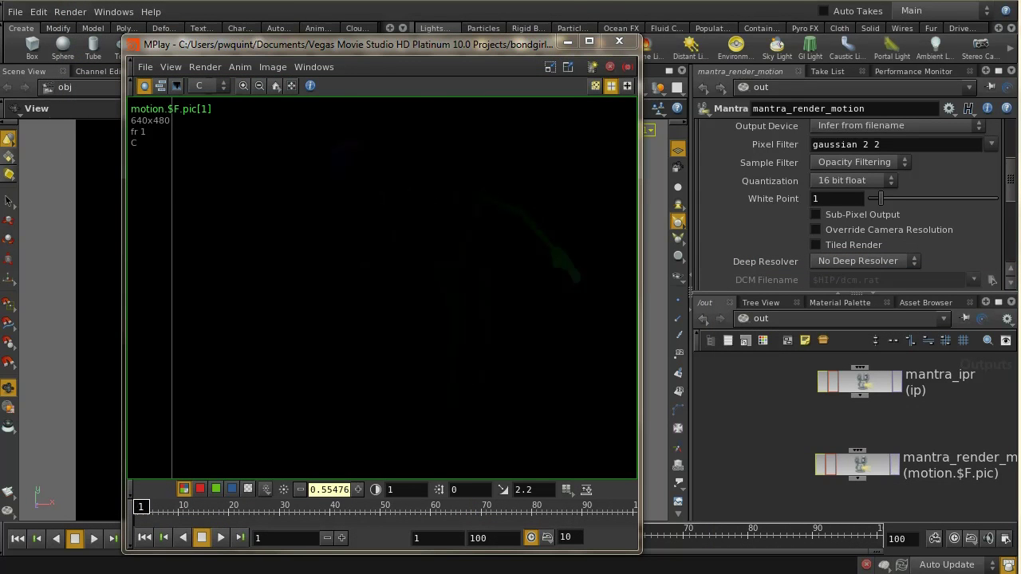
click(221, 538)
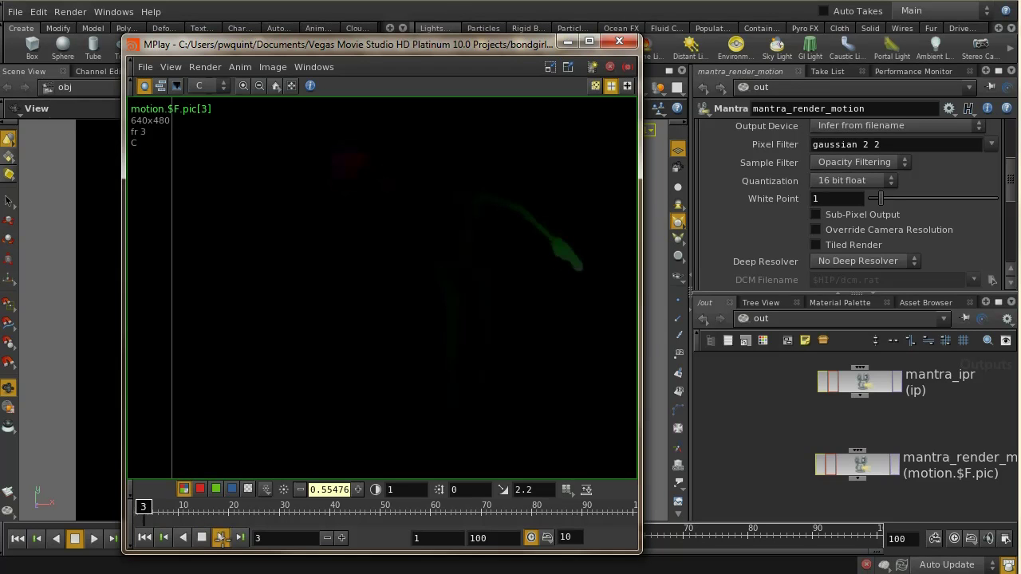